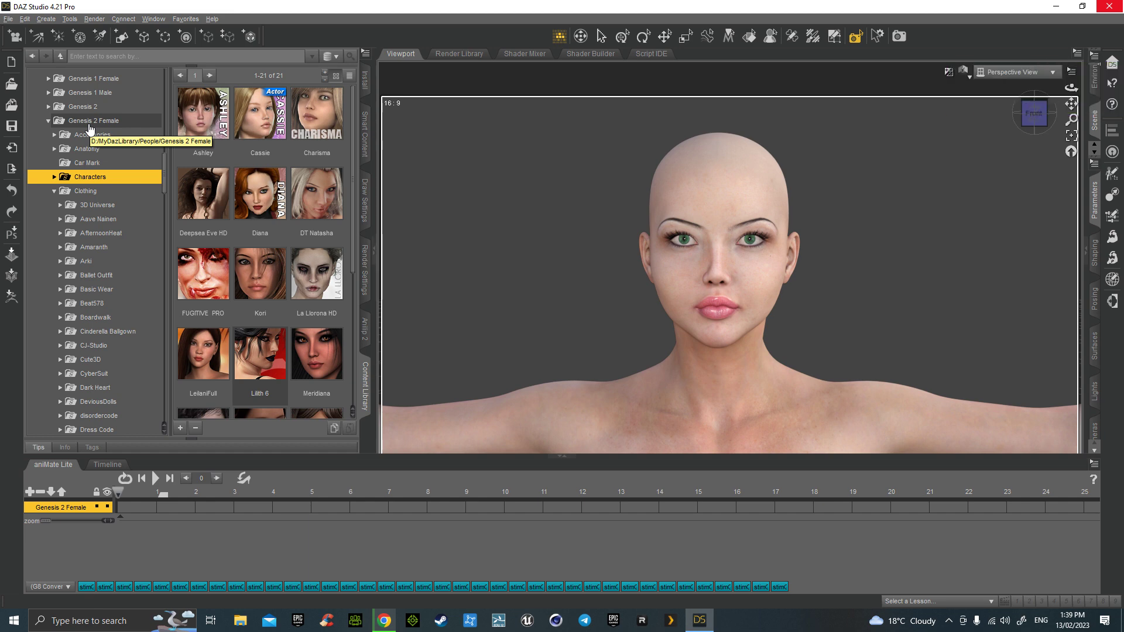
scroll(227, 183, down, 4)
scroll(227, 185, up, 3)
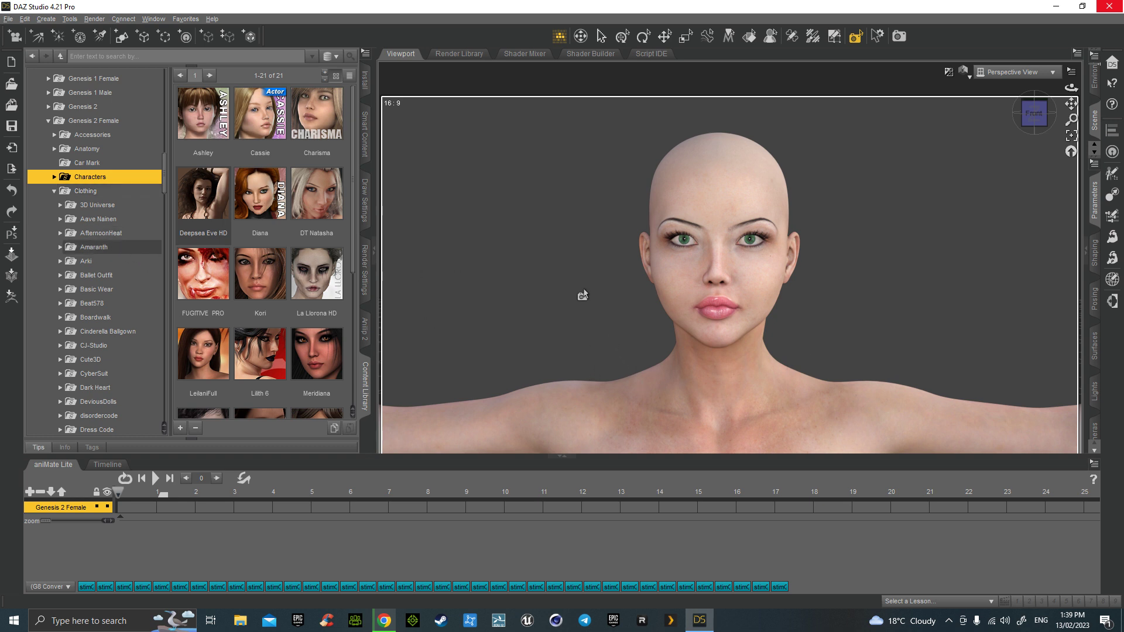
scroll(583, 288, down, 1)
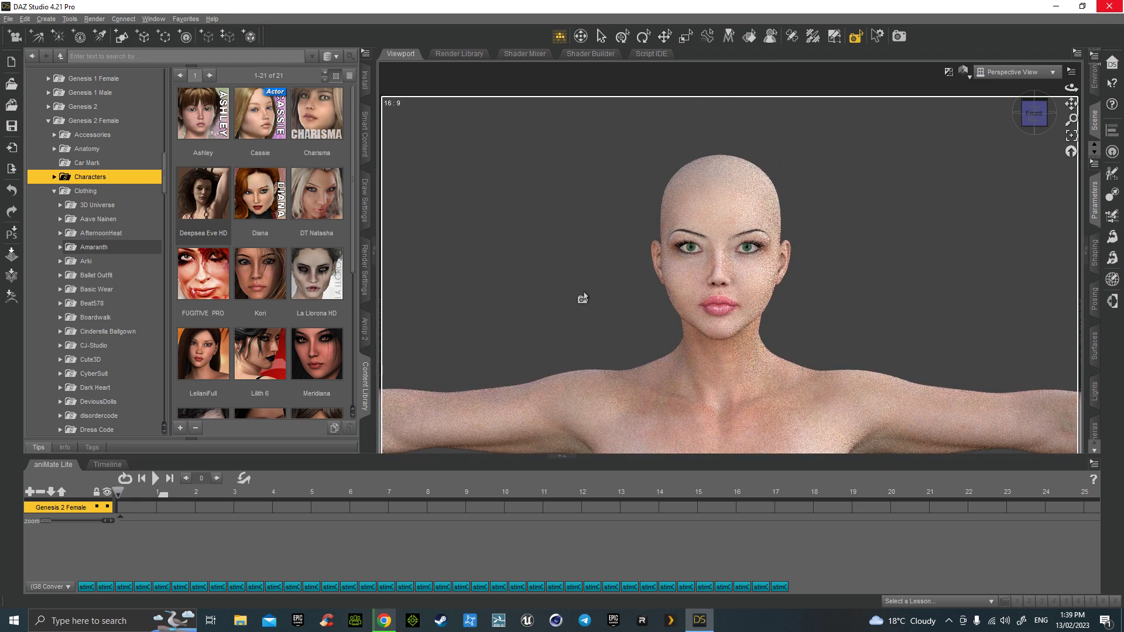
scroll(582, 304, down, 1)
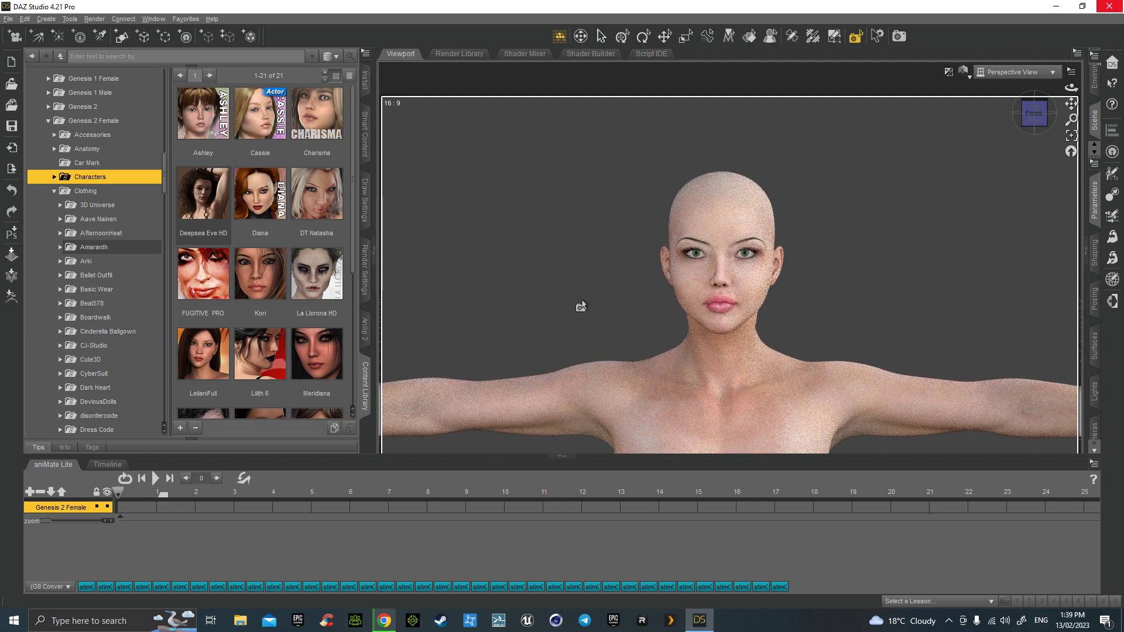
scroll(582, 306, up, 2)
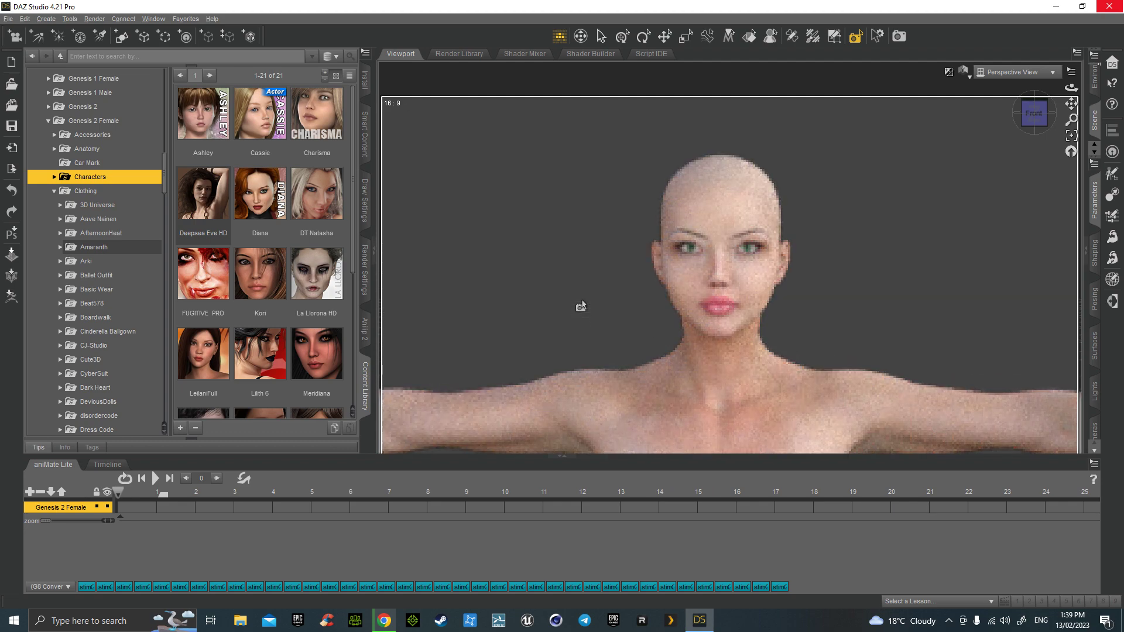
scroll(581, 306, up, 1)
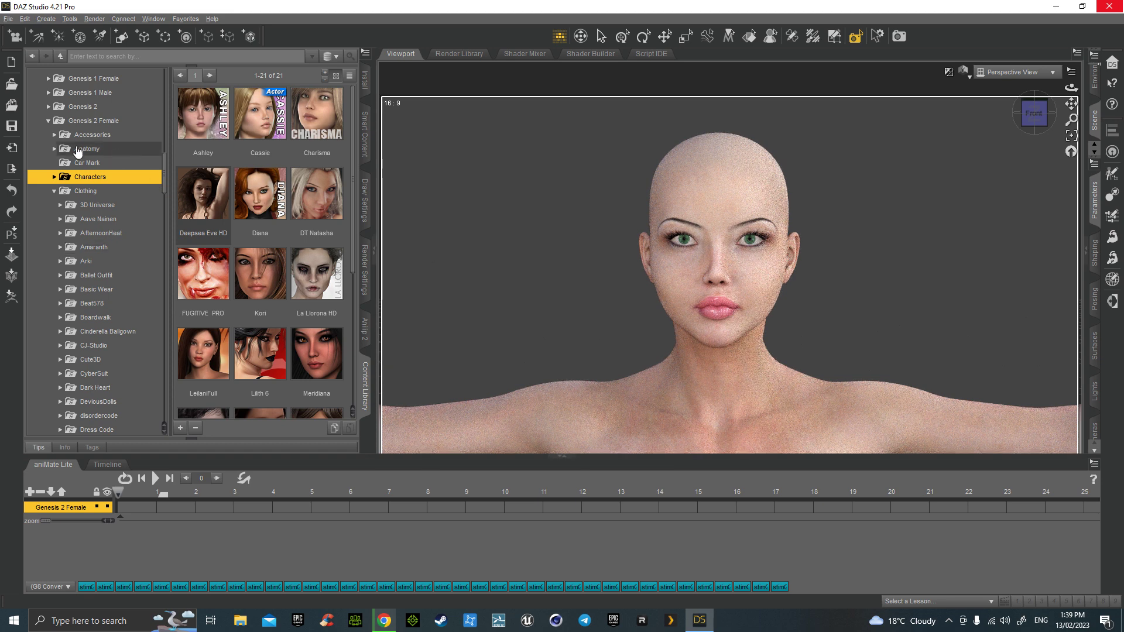
Step: Delete the Genesis2Female Alive file from the Genesis 2 Female folder in the content library
click(97, 121)
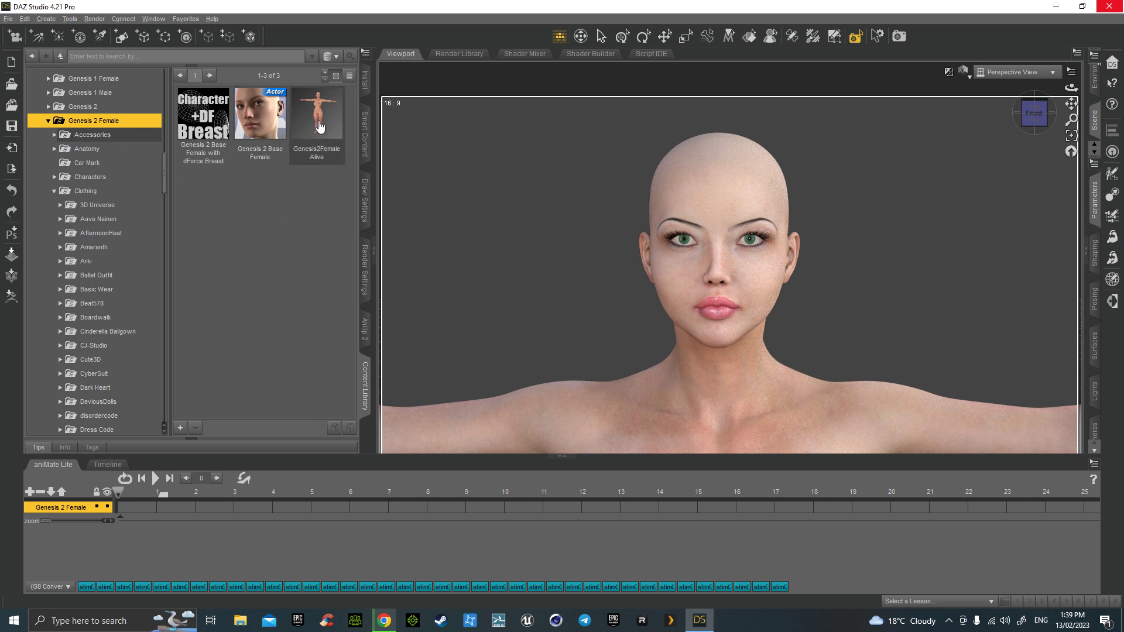
right_click(299, 116)
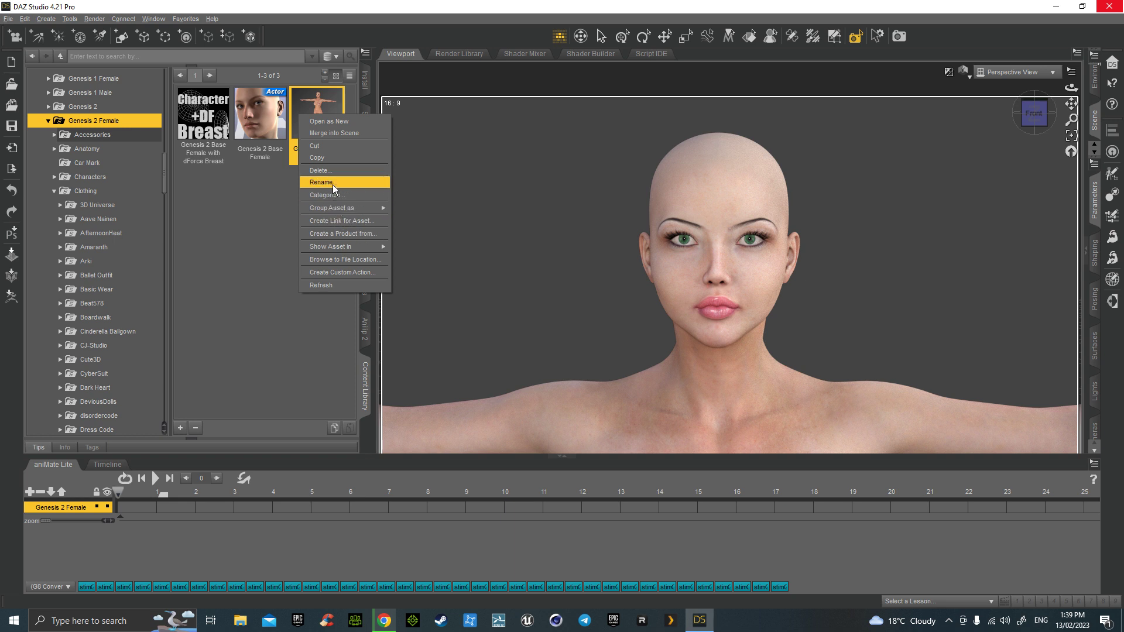
click(333, 174)
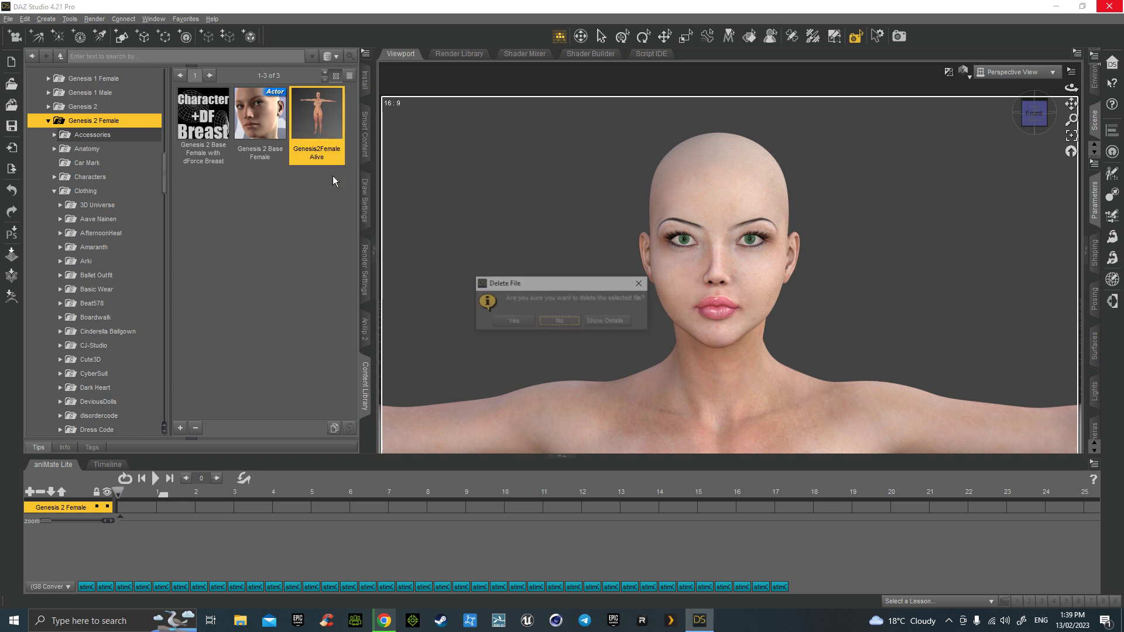
click(523, 322)
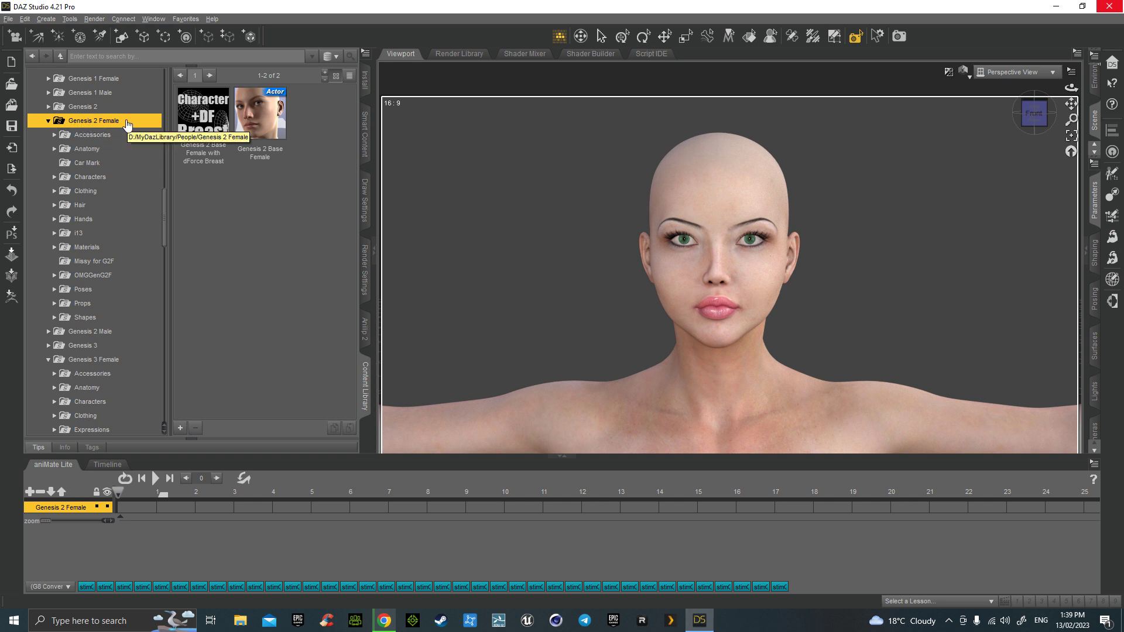
Step: View the Genesis 2 Female Characters folder in the content library and check its location on disk in File Explorer
mouse_move(253, 125)
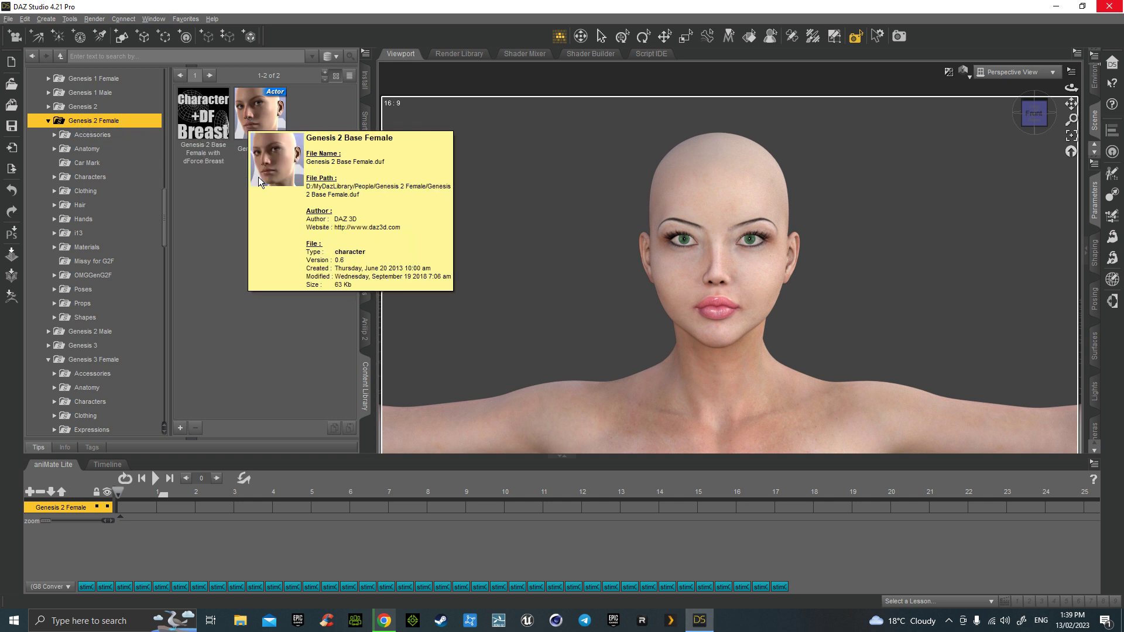
click(73, 177)
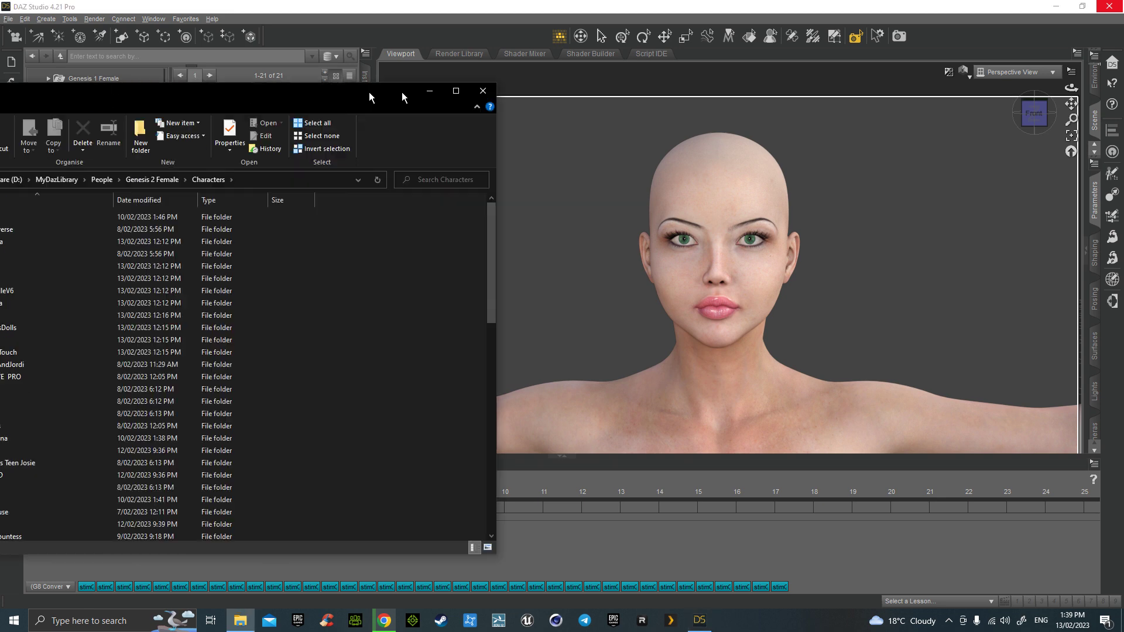
drag(402, 93, 553, 97)
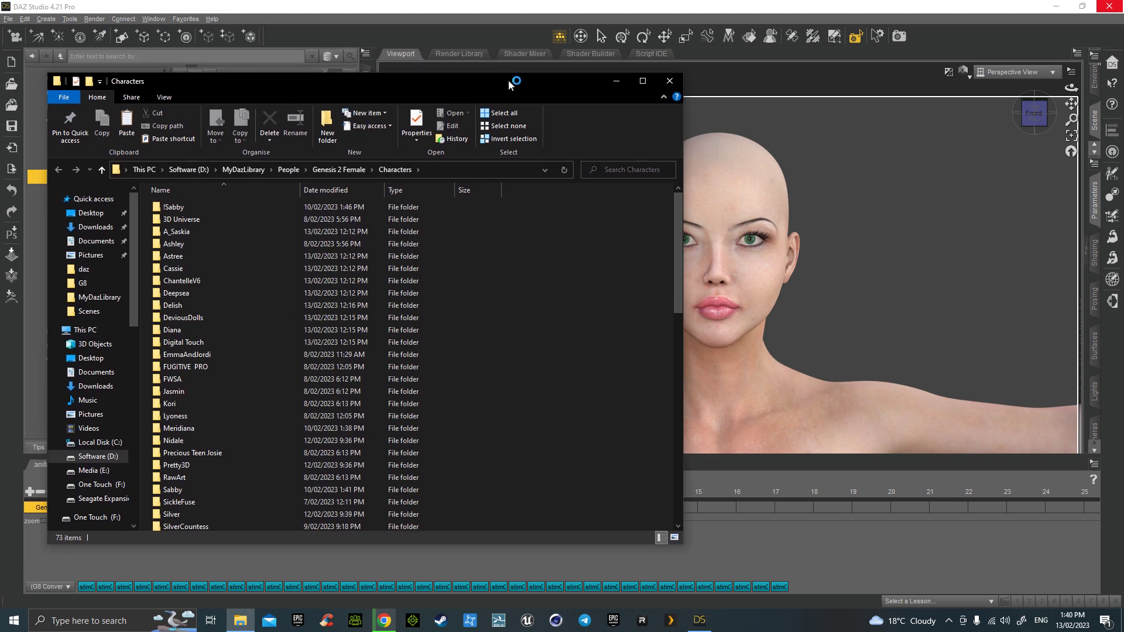
key(alt+F4)
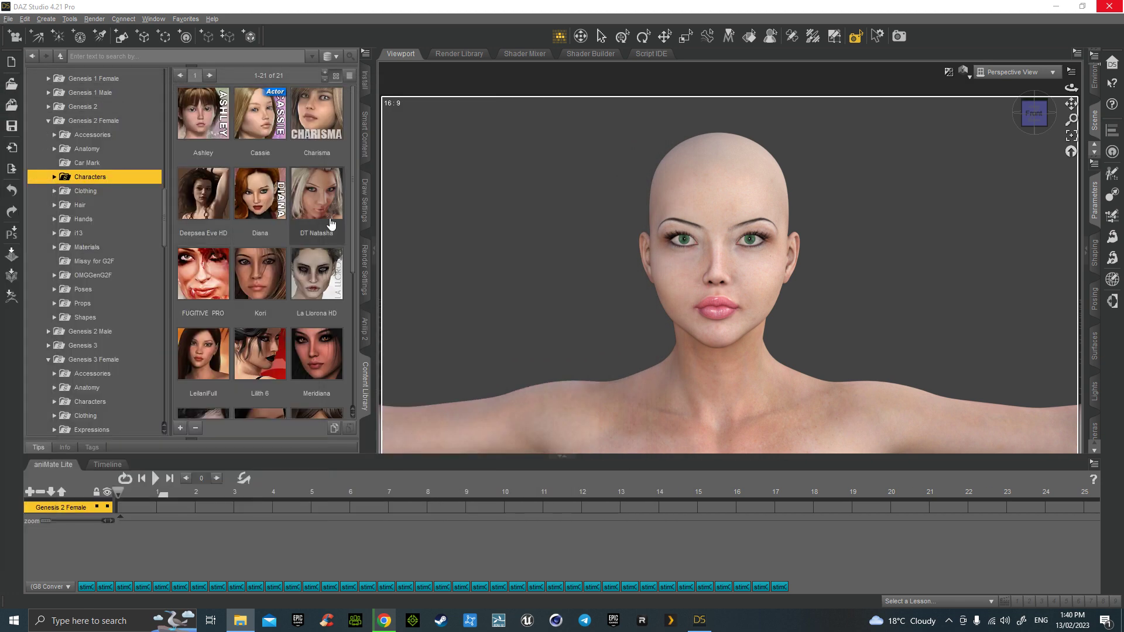
Step: Start saving the figure as a character preset and go to the MyDazLibrary folder as the save location
click(9, 20)
mouse_move(36, 101)
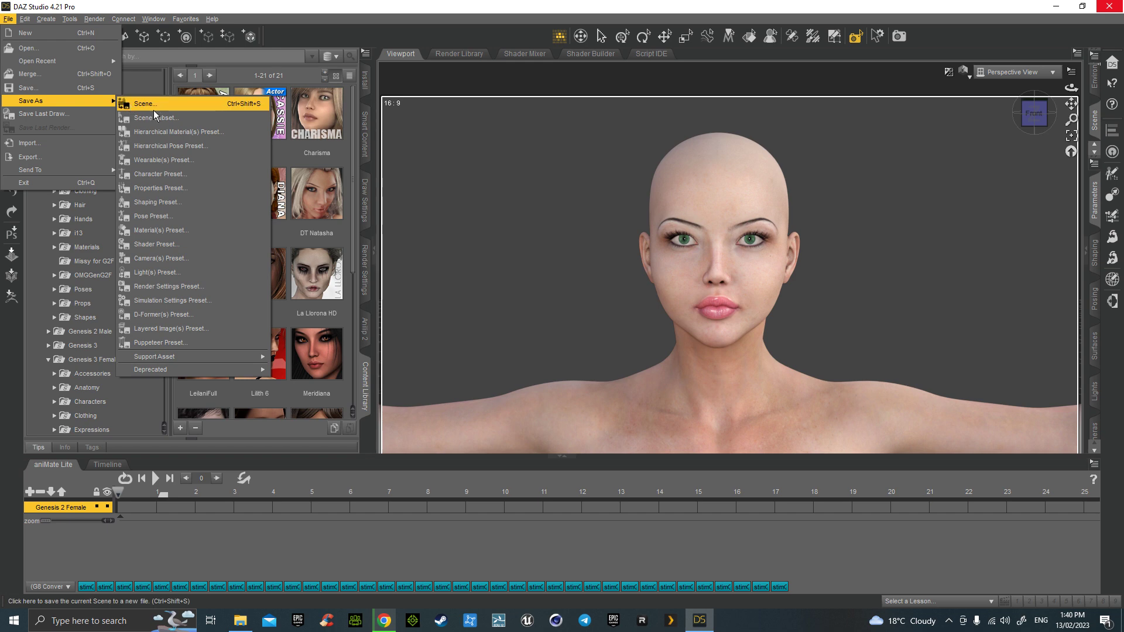
click(181, 173)
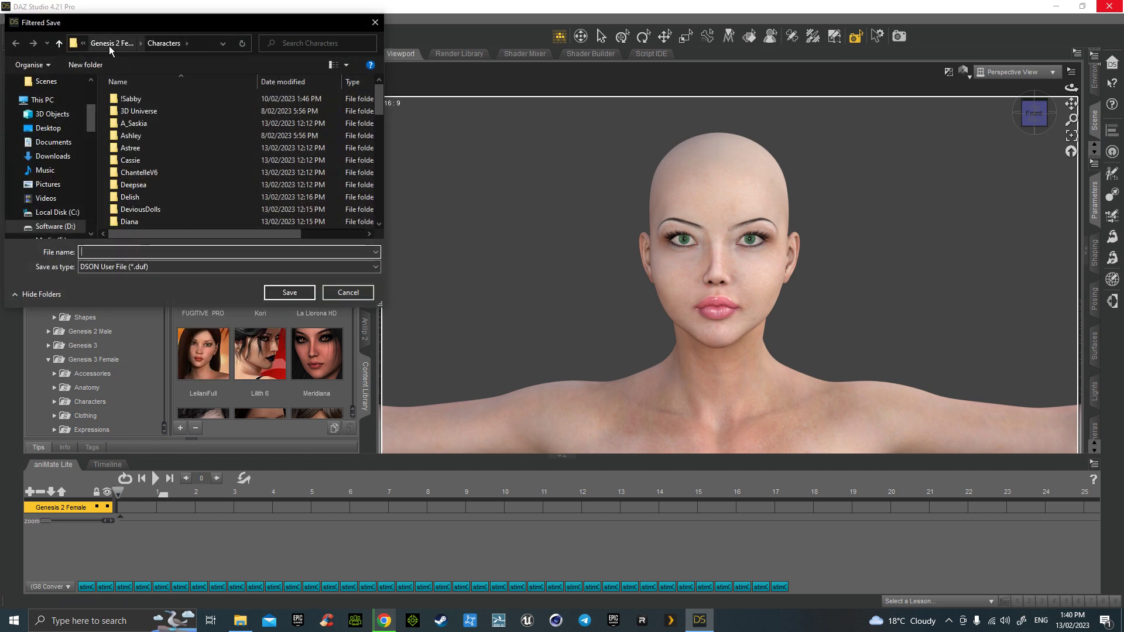
drag(93, 117, 92, 98)
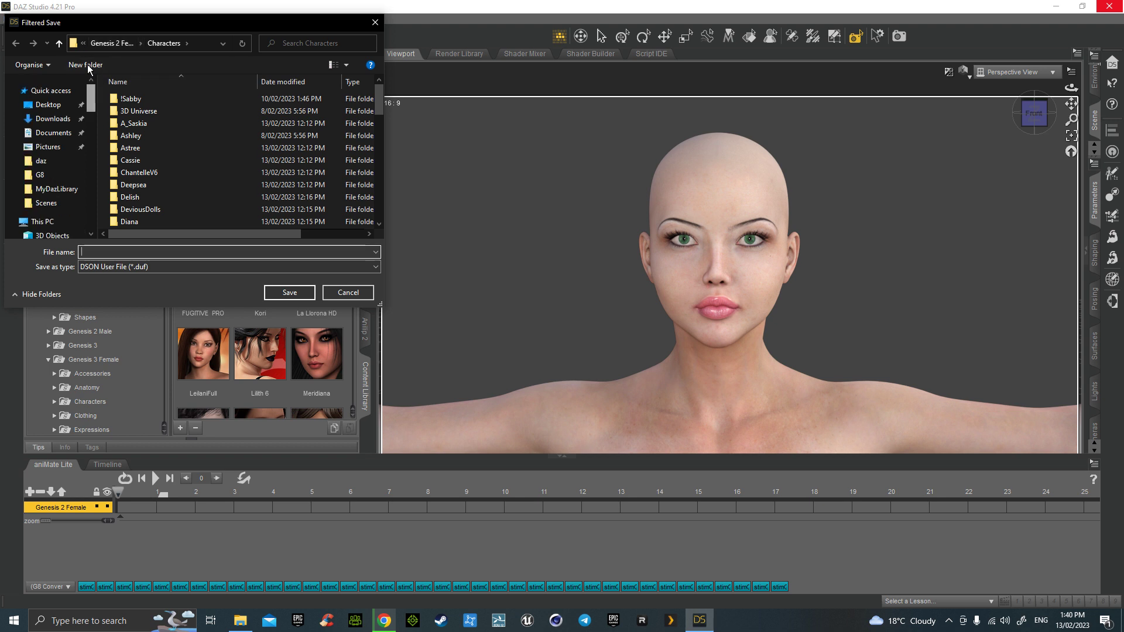
click(82, 109)
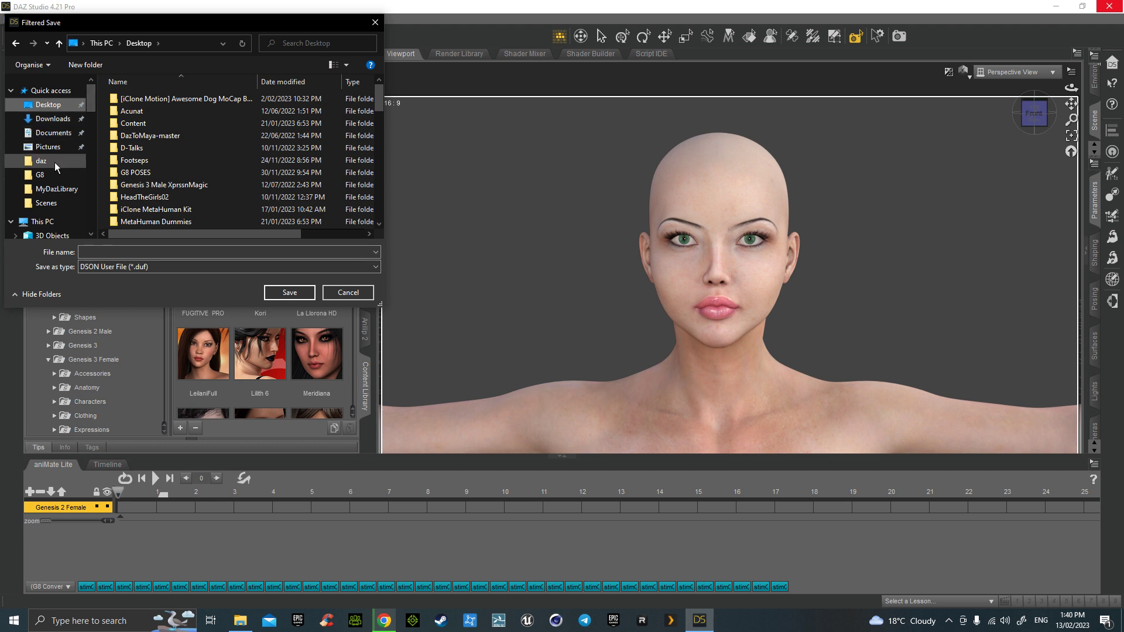
click(57, 189)
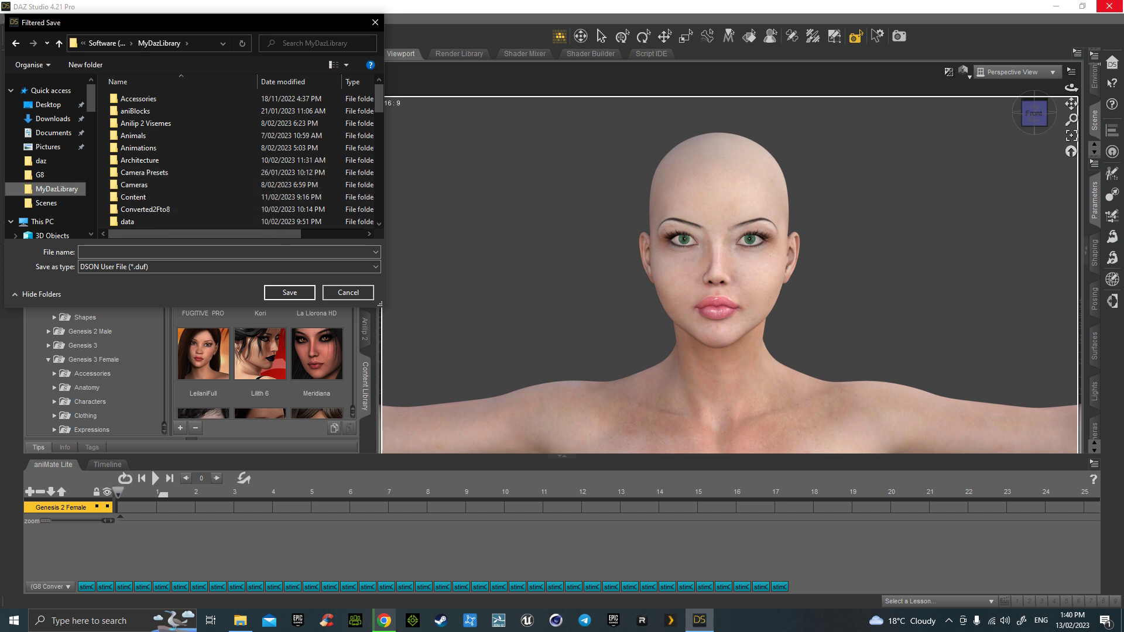
Step: Check the Characters folder path in File Explorer against the MyDazLibrary save location
key(alt+Tab)
drag(365, 27, 810, 48)
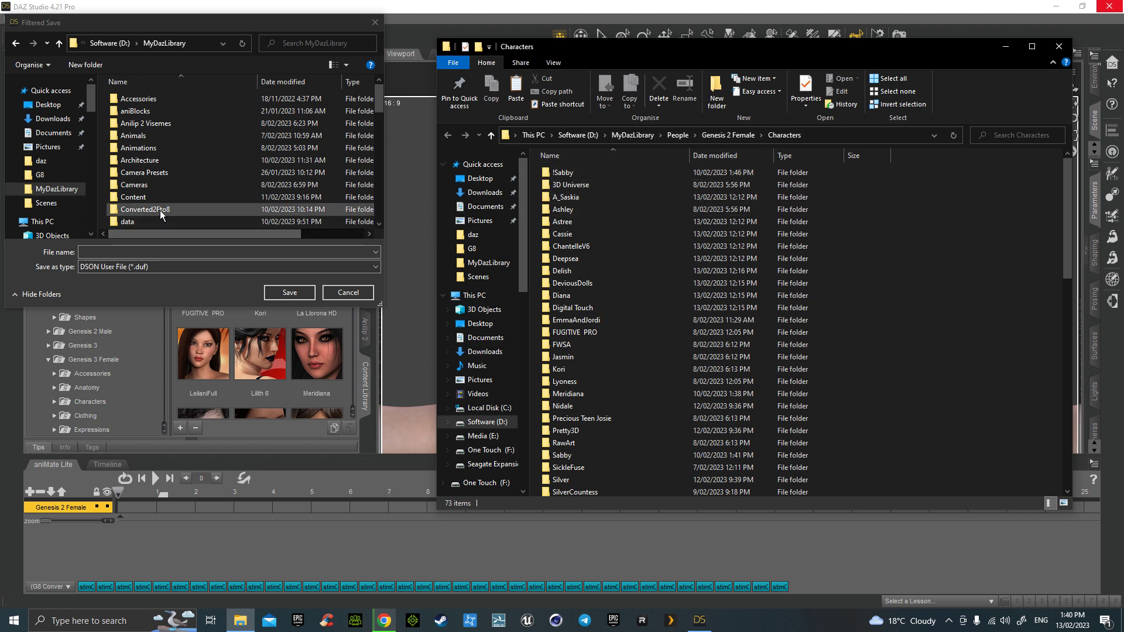
click(57, 190)
scroll(53, 176, down, 1)
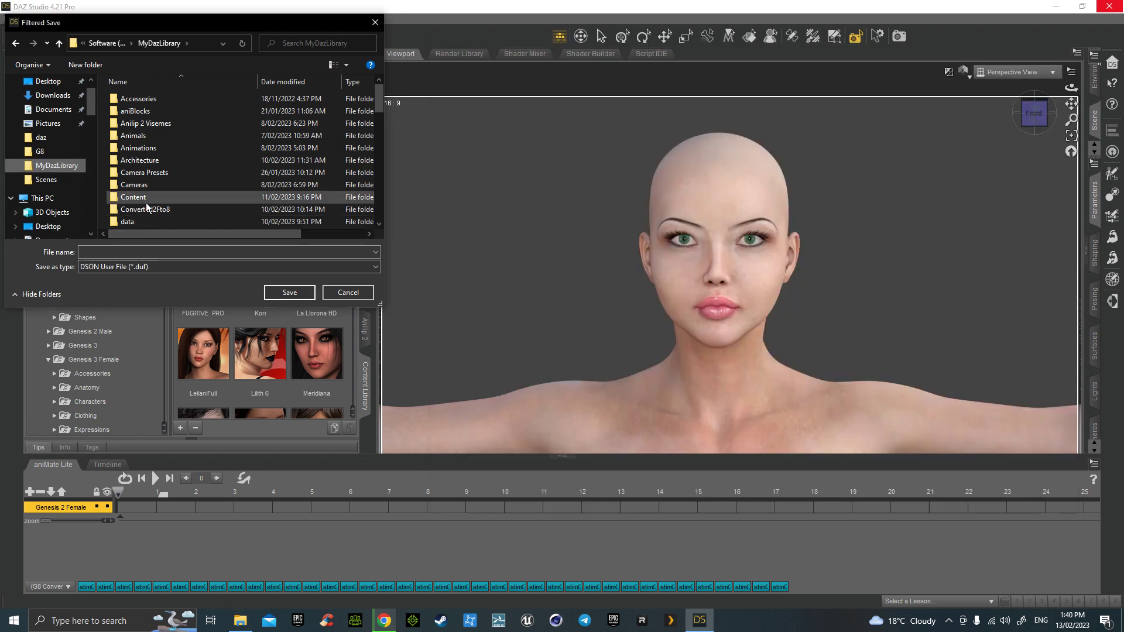
click(240, 621)
click(1005, 46)
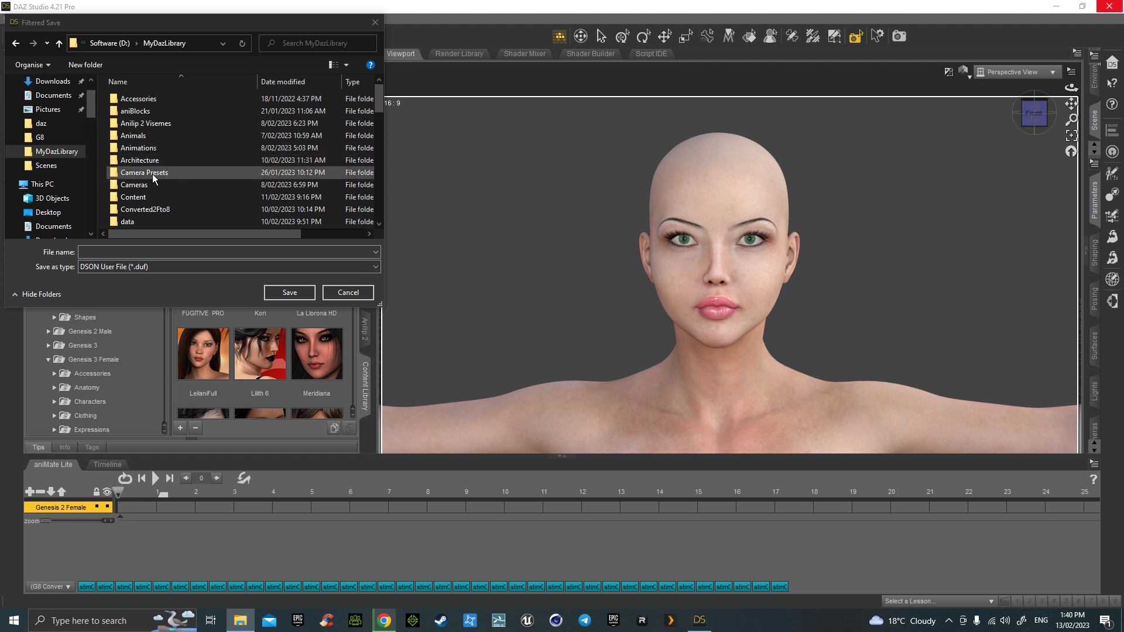
Step: Set the save location to the Characters folder under People, Genesis 2 Female in MyDazLibrary
click(151, 211)
scroll(150, 207, down, 4)
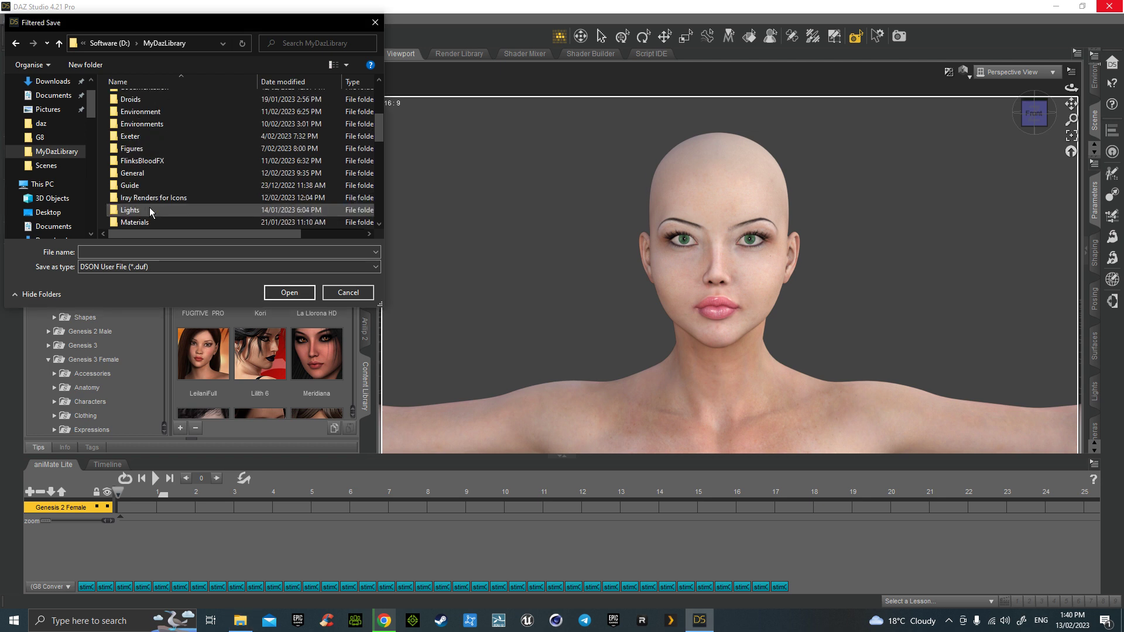
scroll(150, 185, up, 2)
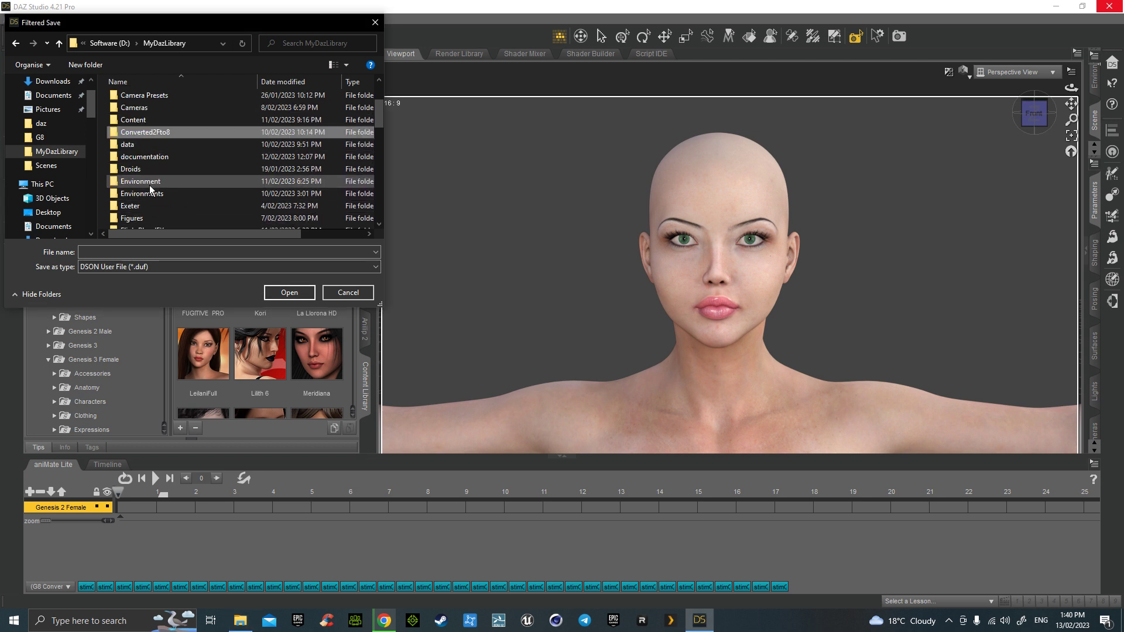
scroll(150, 190, down, 5)
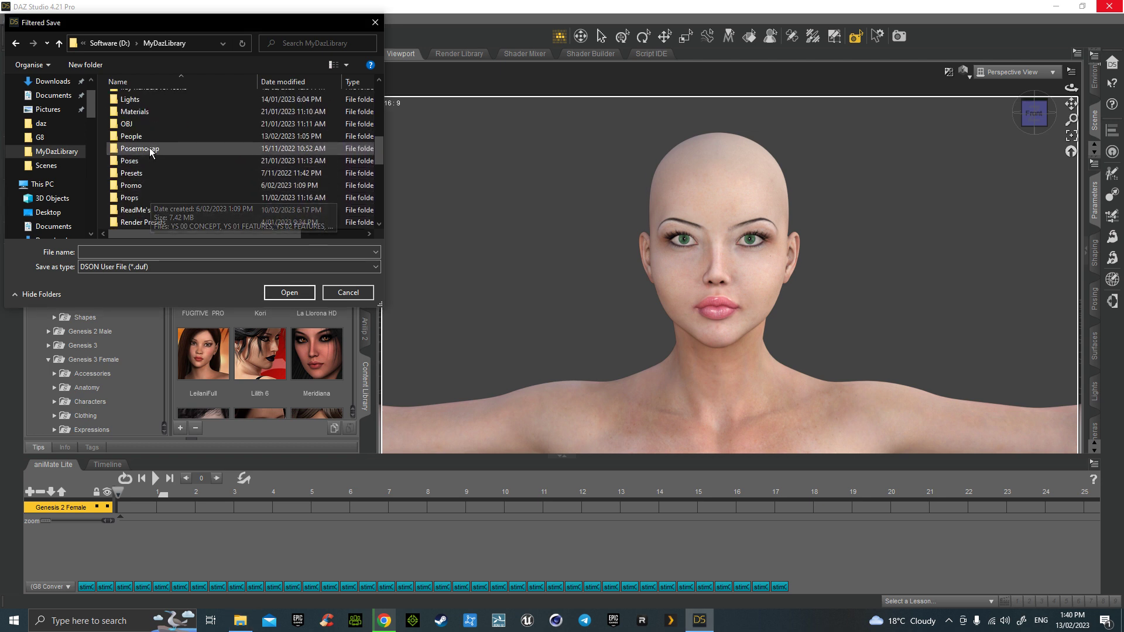
click(150, 137)
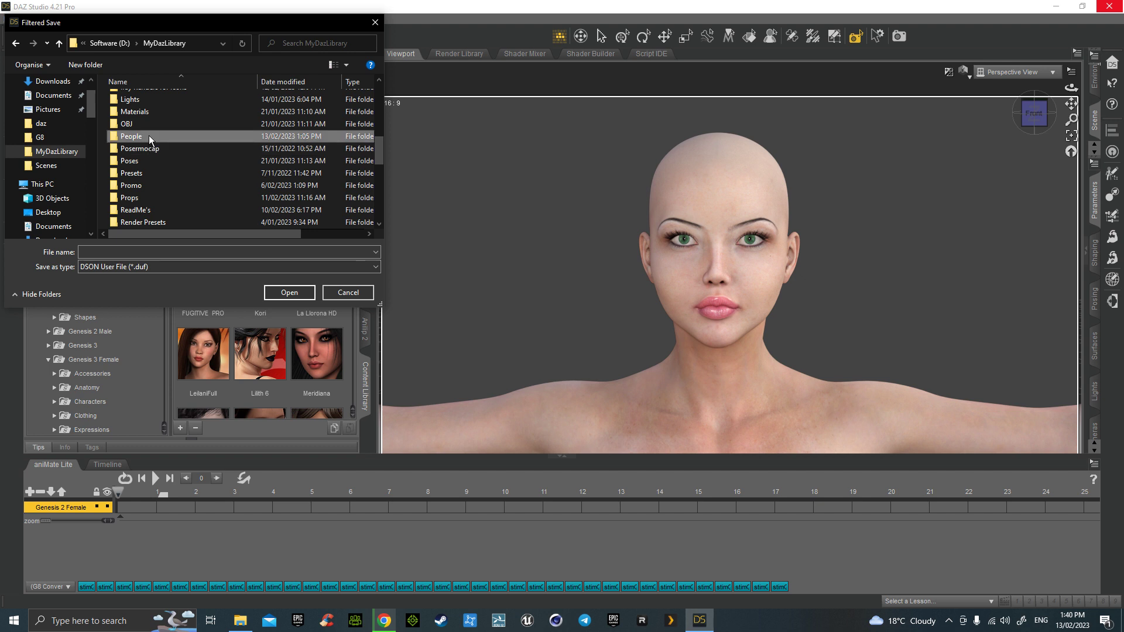
double_click(149, 135)
scroll(154, 184, down, 3)
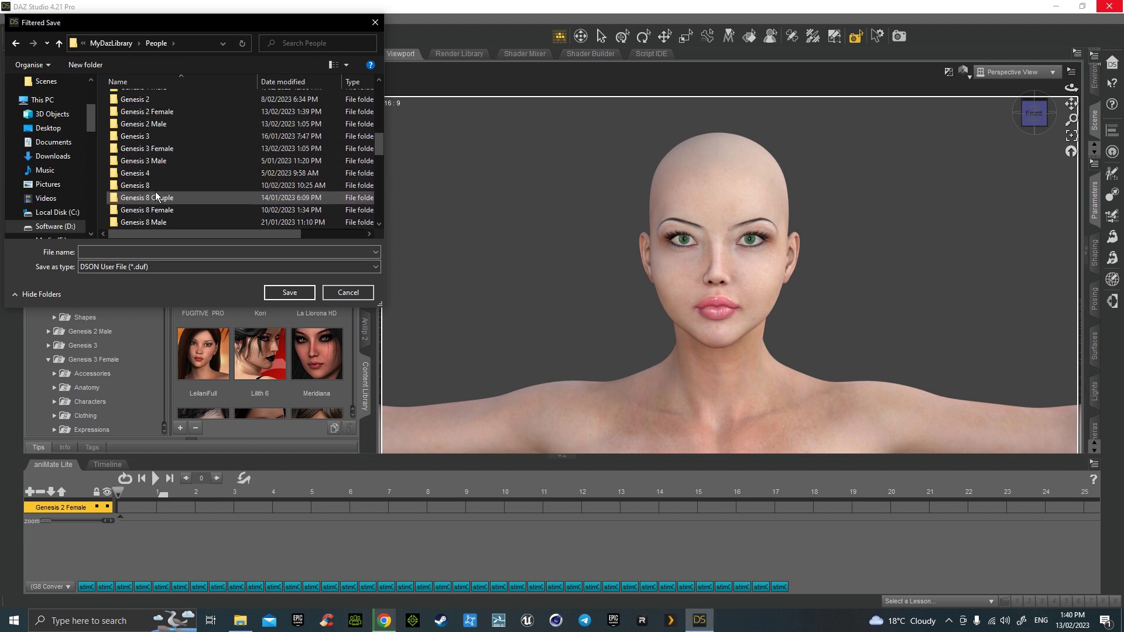
double_click(155, 111)
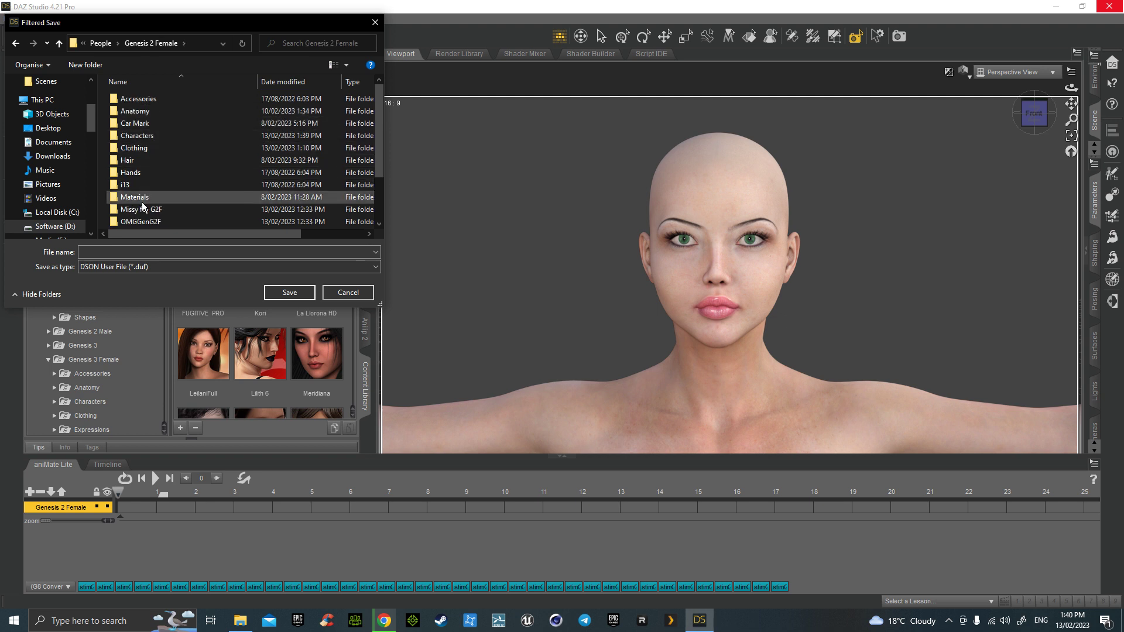
click(151, 136)
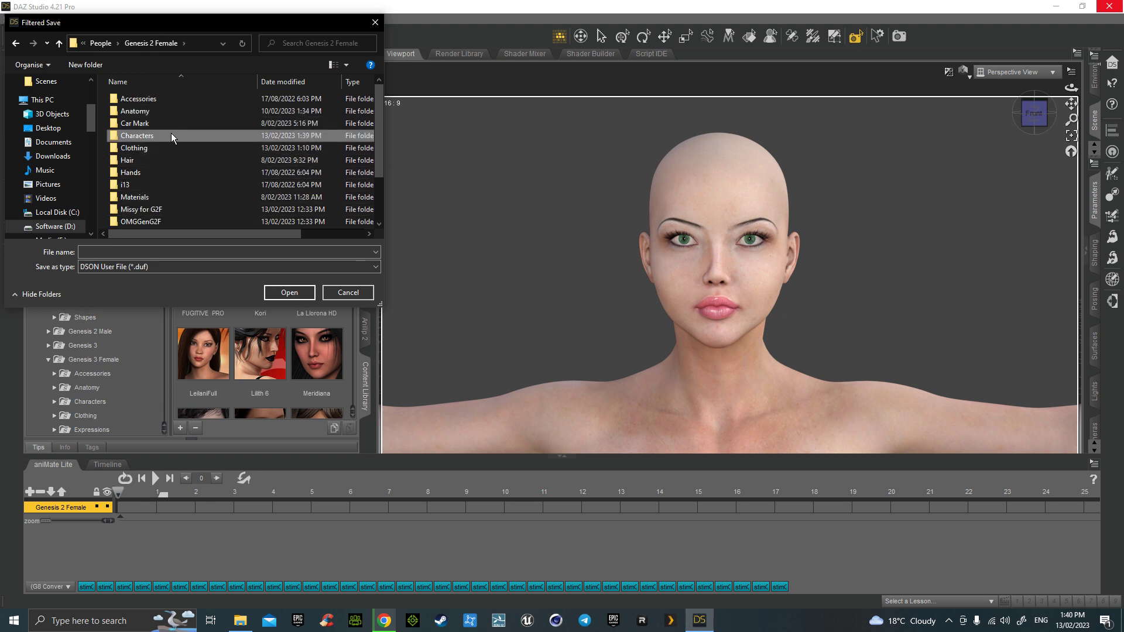
double_click(171, 136)
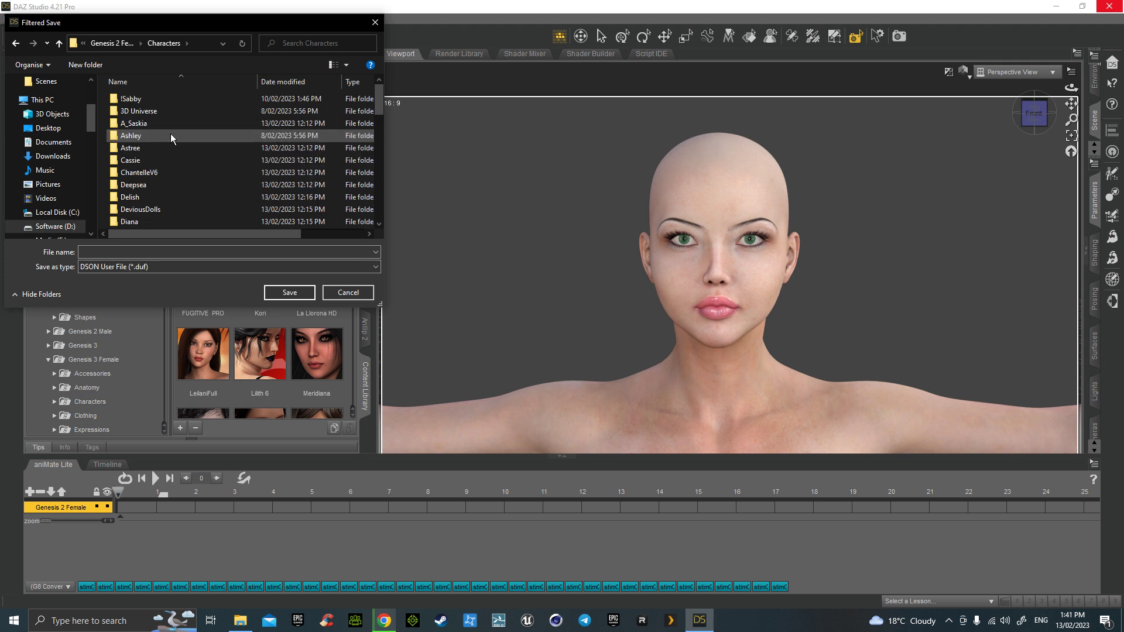
Step: Save the character preset as Genesis2 Female Alive with shape settings, material settings and file compression enabled
click(171, 251)
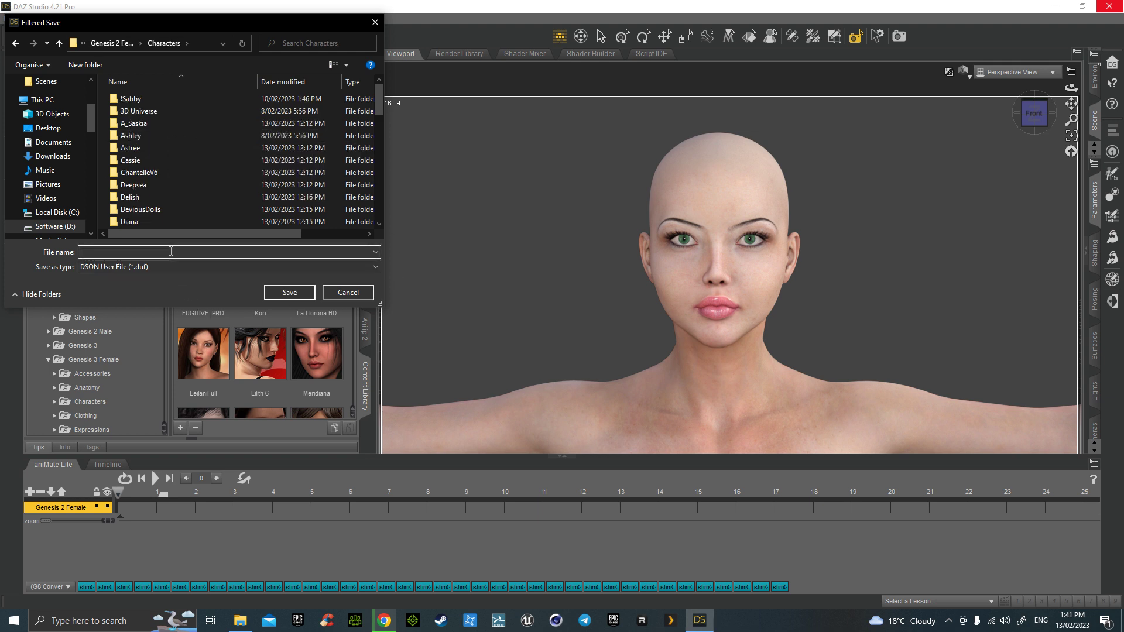
text(Genesis2 Female Alive)
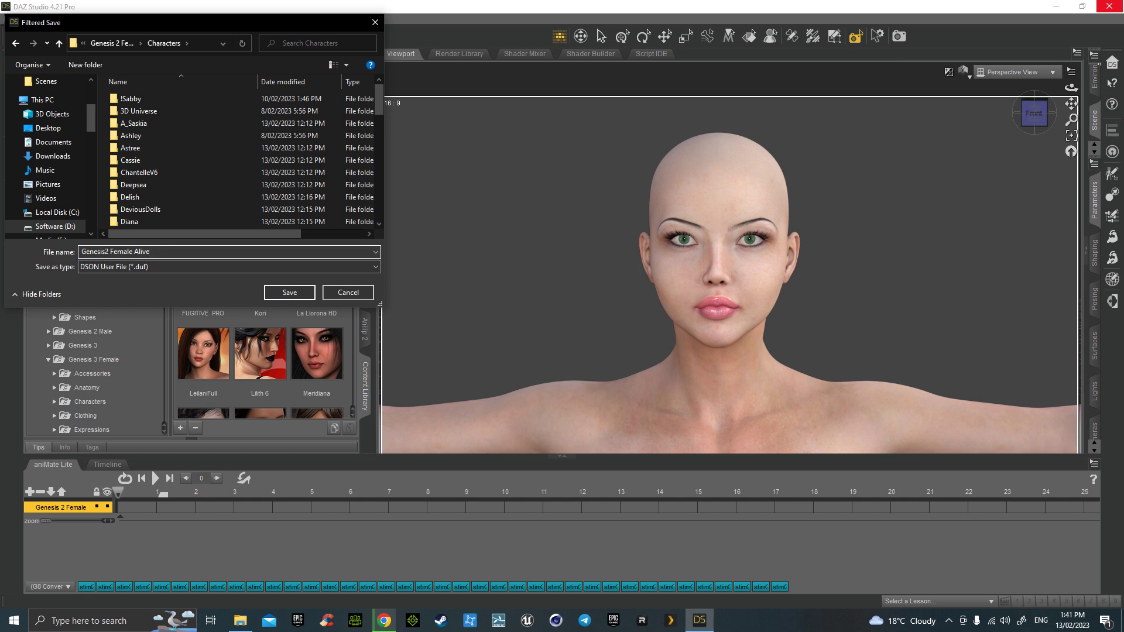
click(290, 293)
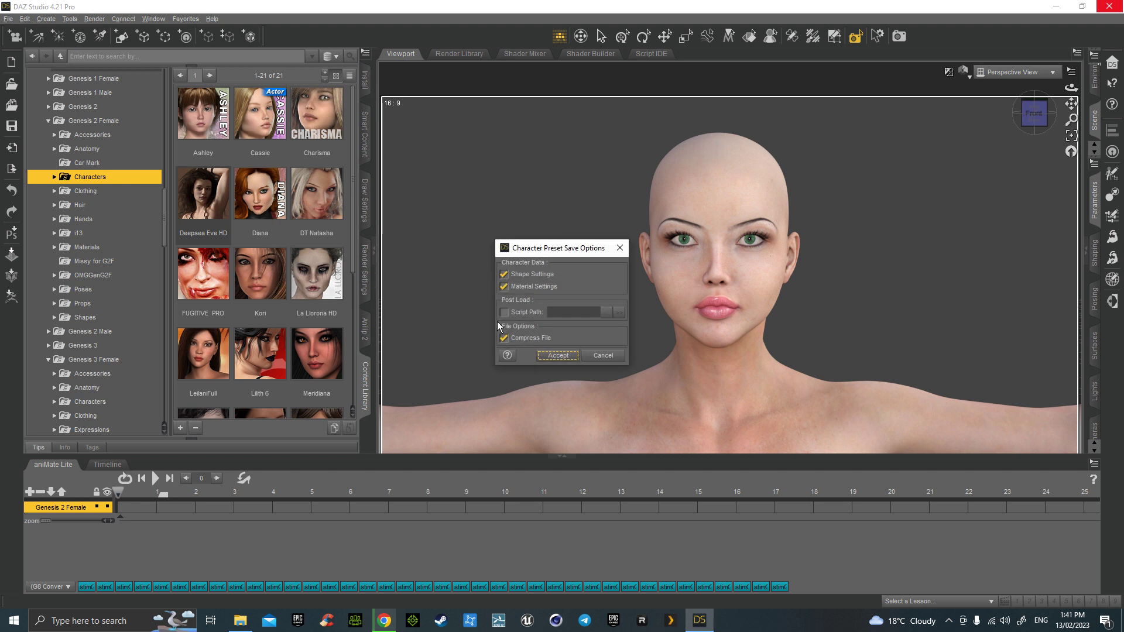
click(560, 356)
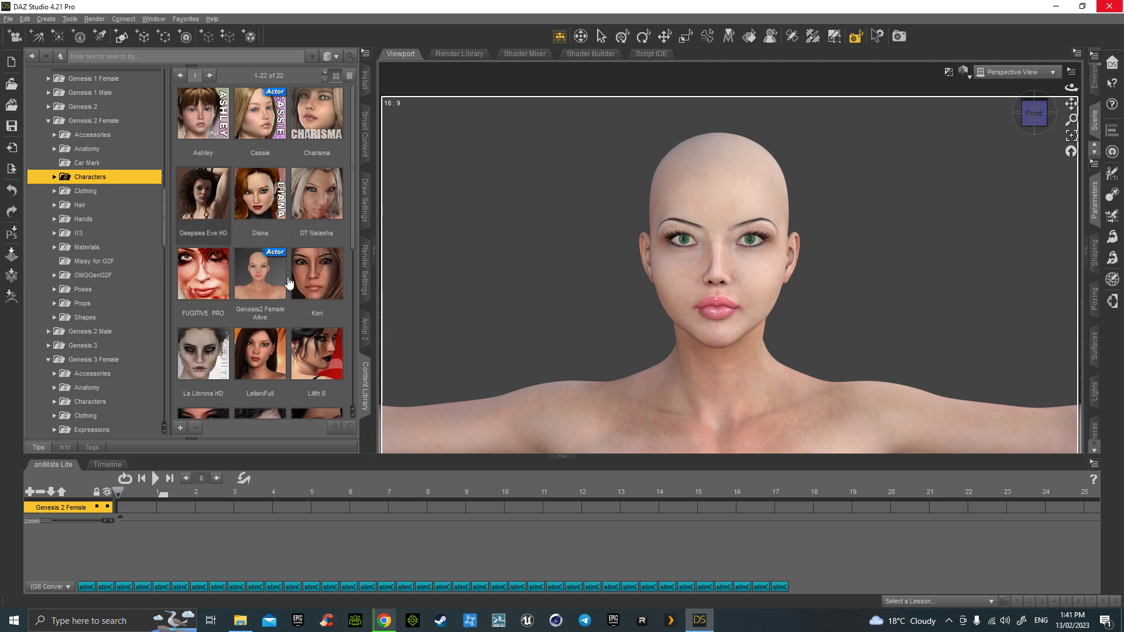
Step: Switch the viewport draw style to Texture Shaded
click(963, 71)
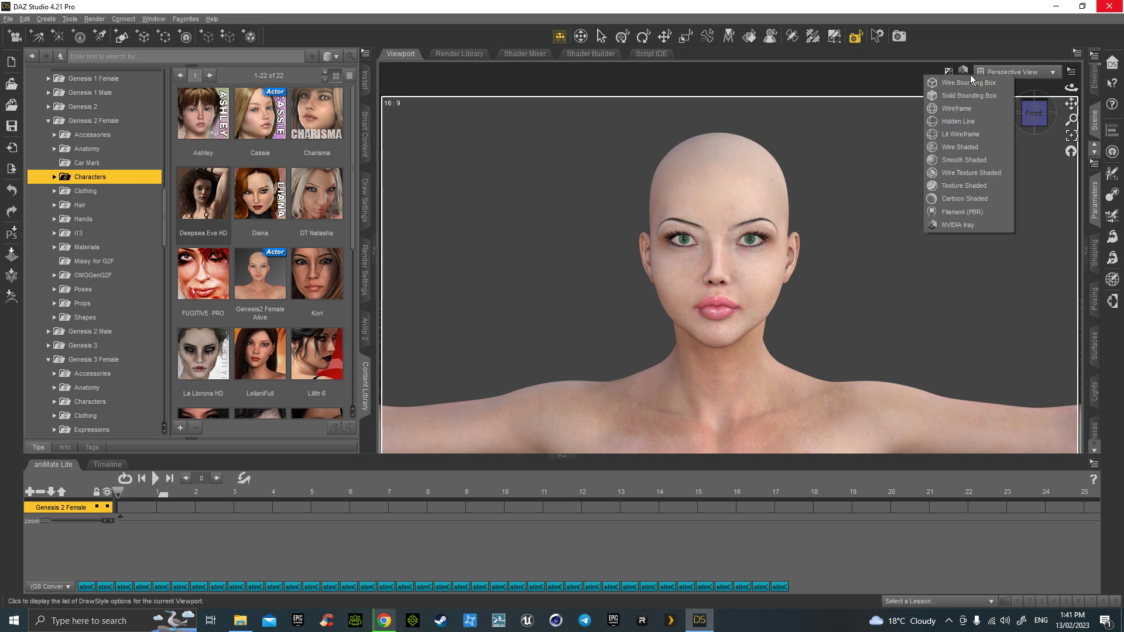
click(972, 189)
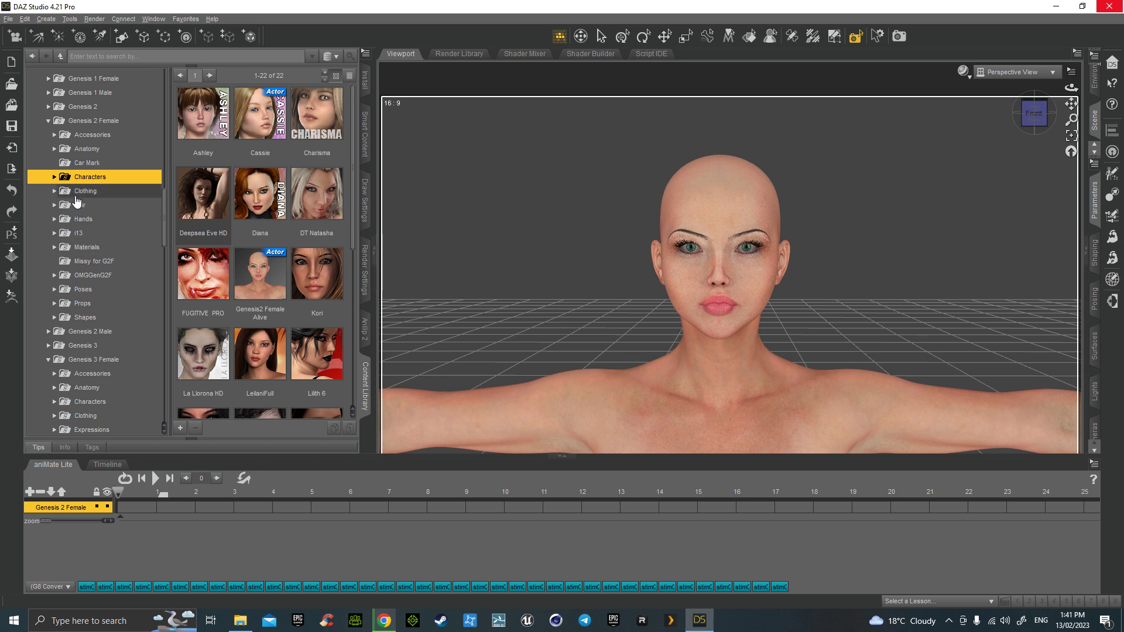
Step: Load the FrancescaDress from the Genesis 2 Female Clothing library's Francesca Dress folder onto the figure
click(54, 192)
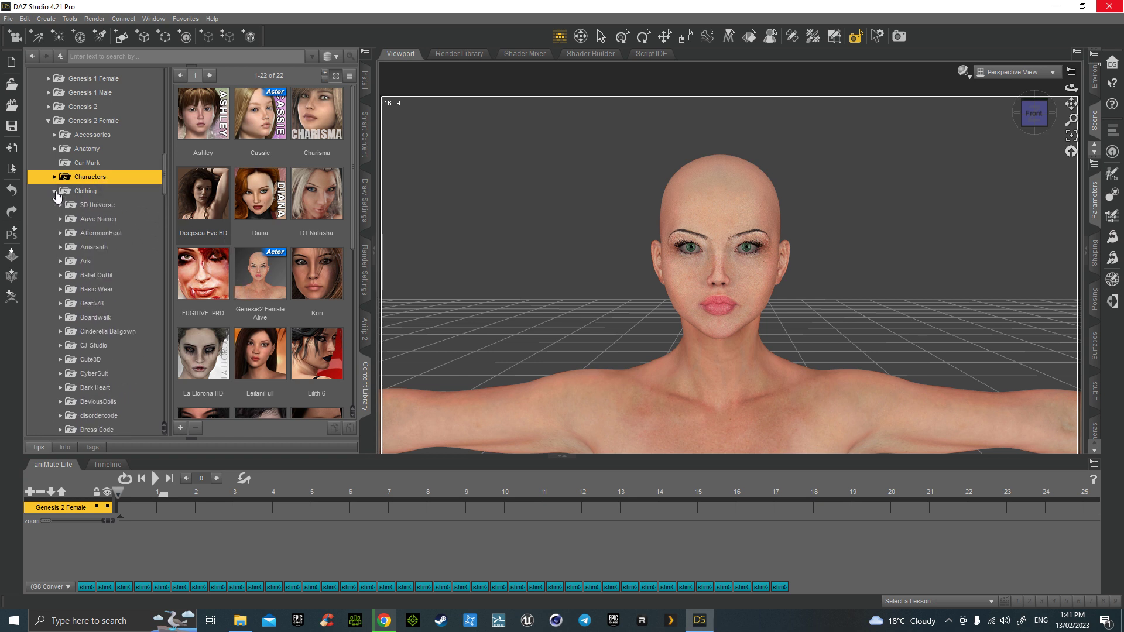
scroll(77, 246, down, 2)
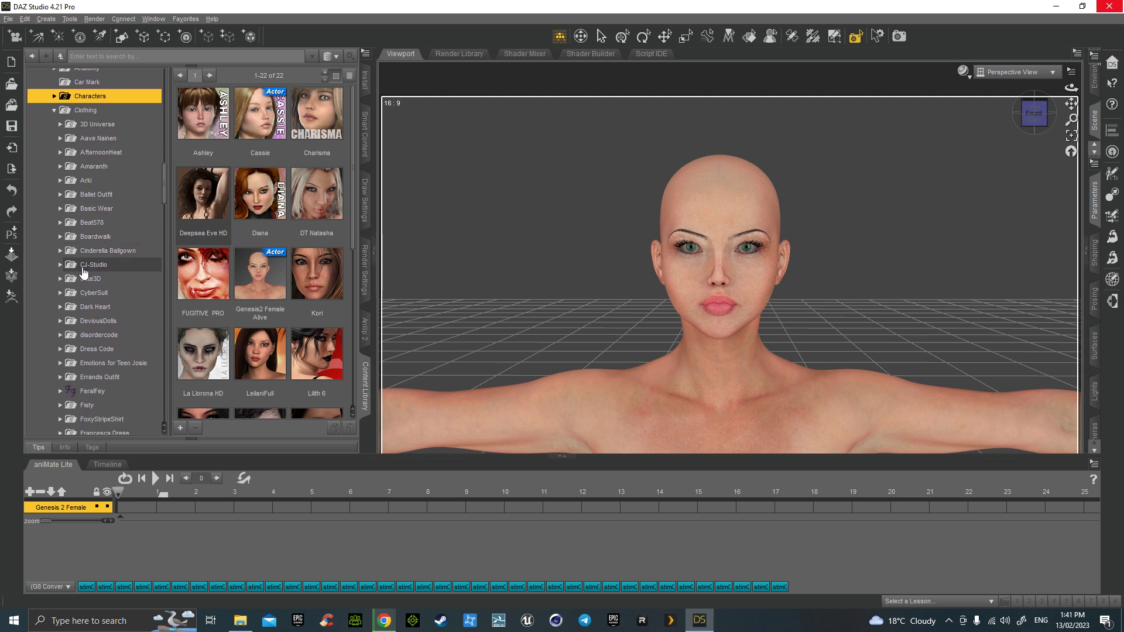
scroll(82, 267, down, 4)
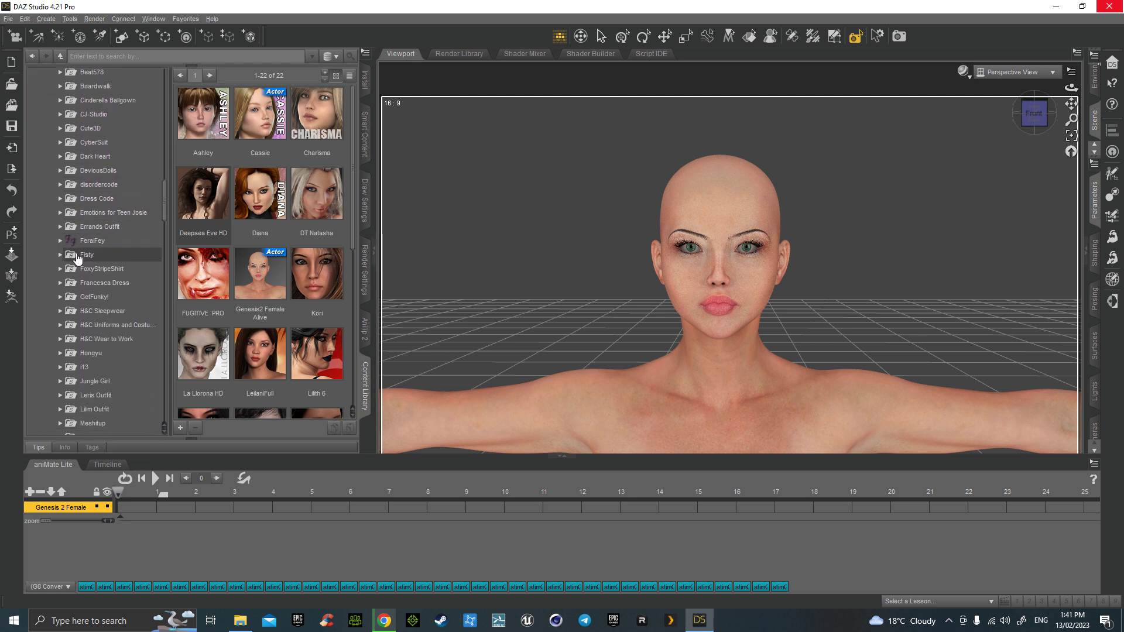
click(78, 272)
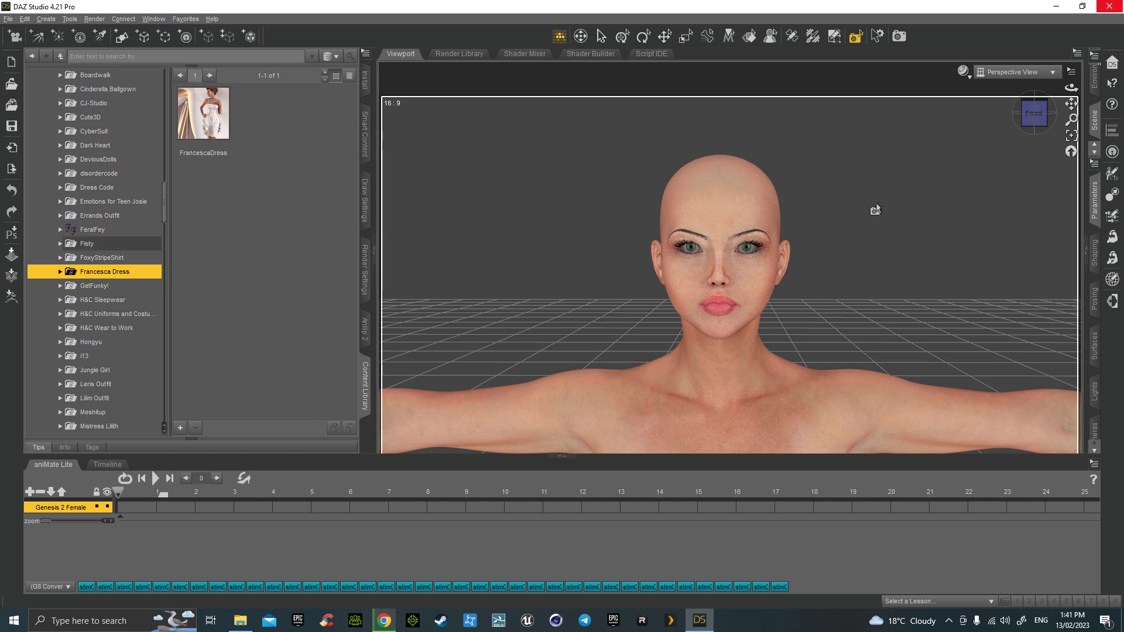
mouse_move(212, 119)
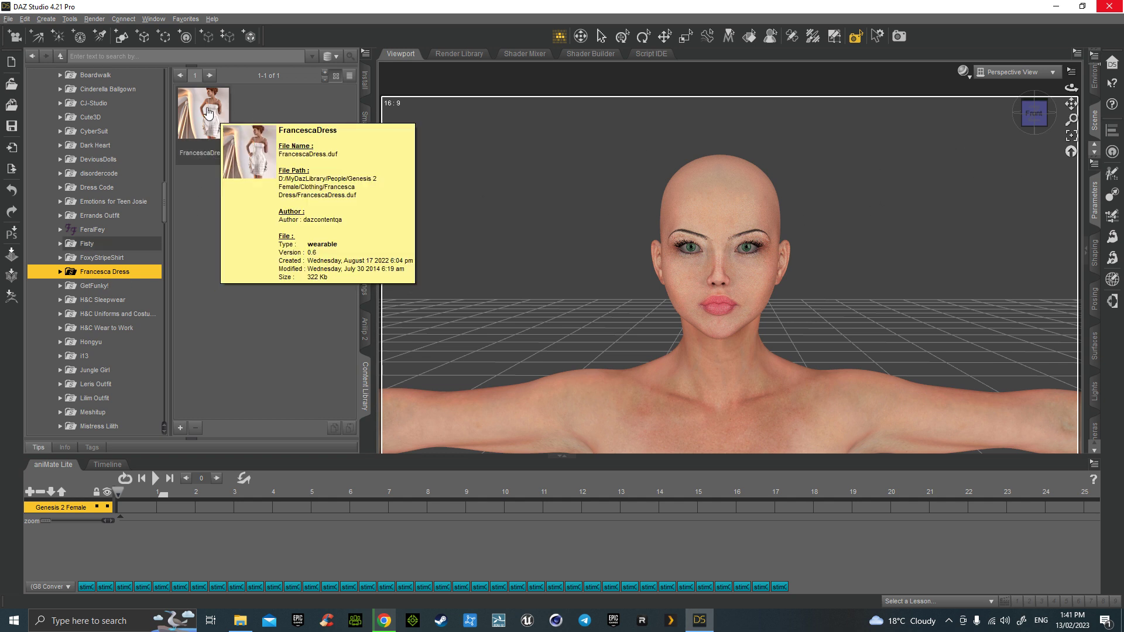
double_click(204, 114)
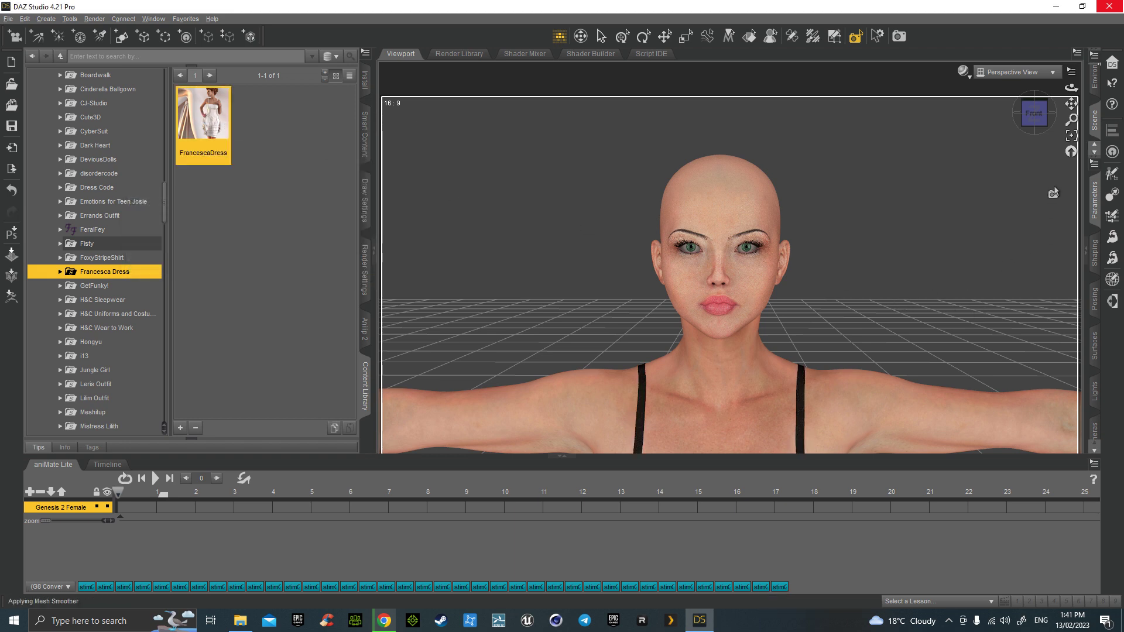
scroll(958, 261, up, 2)
scroll(929, 282, down, 10)
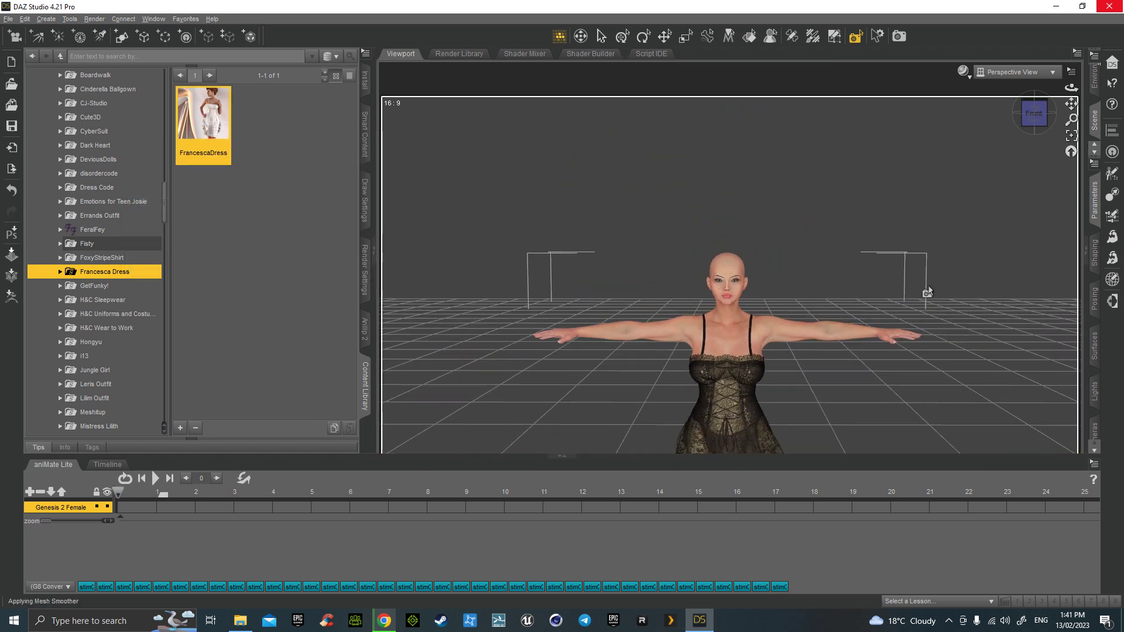
click(1072, 136)
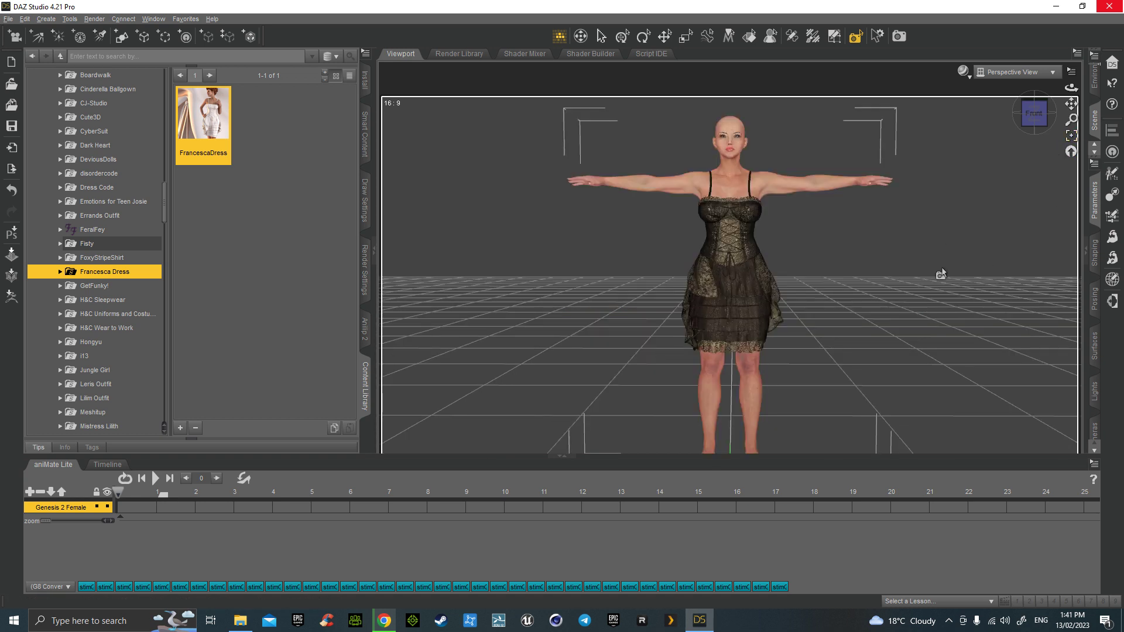
scroll(937, 278, down, 2)
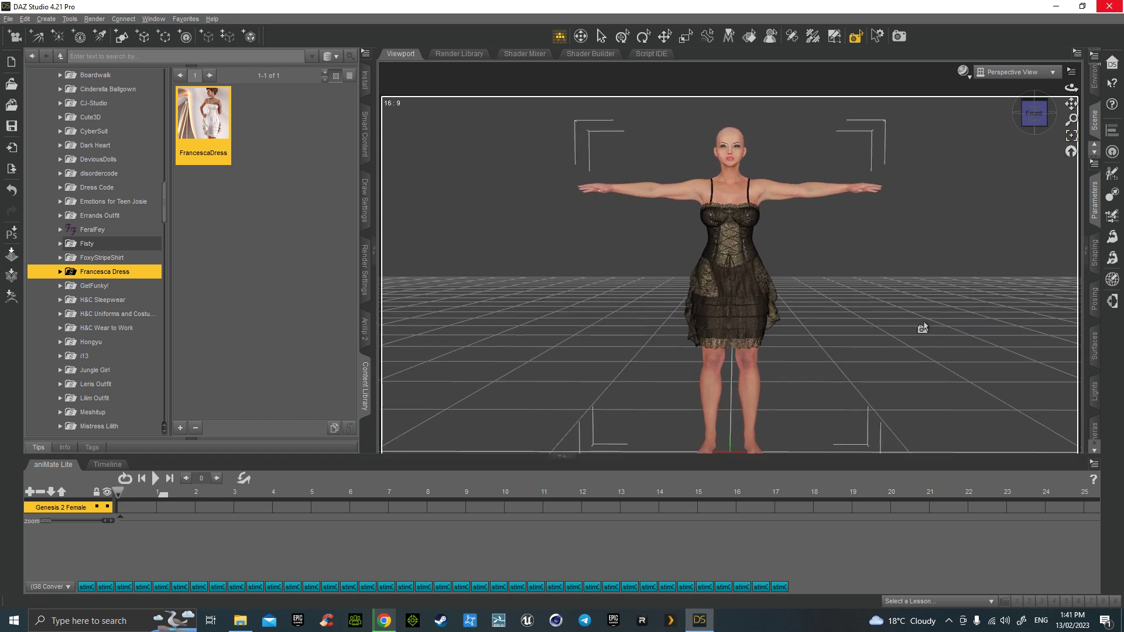
Step: Examine the contents of the Francesca Dress Materials, FoxyStripeShirt and Leris Outfit folders in the Clothing library
click(60, 273)
click(97, 286)
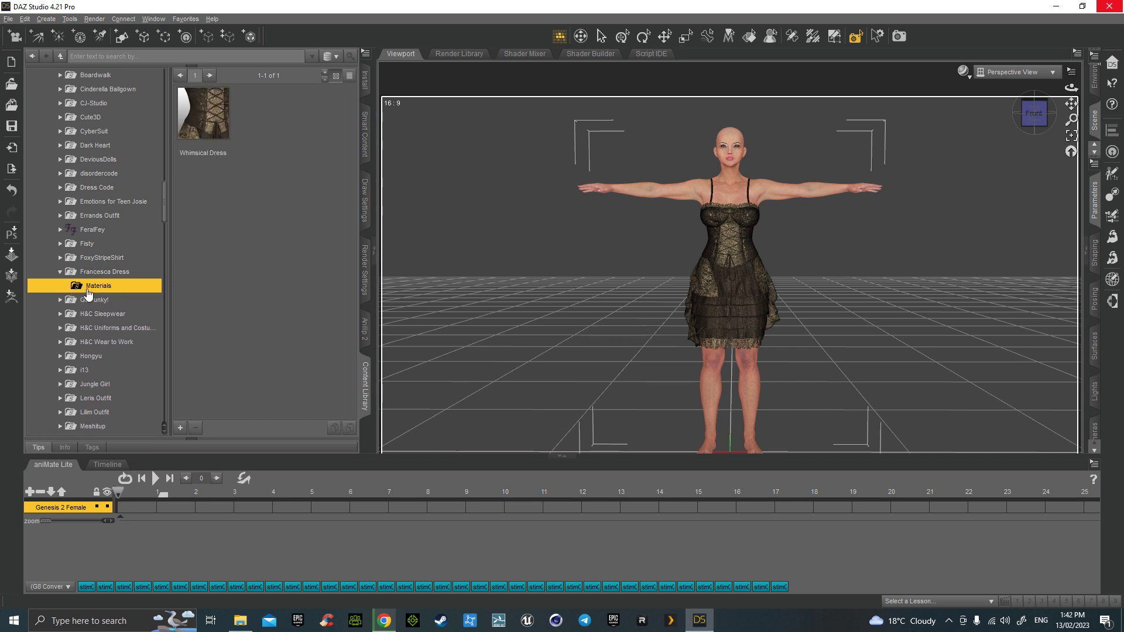
click(97, 258)
scroll(96, 261, down, 4)
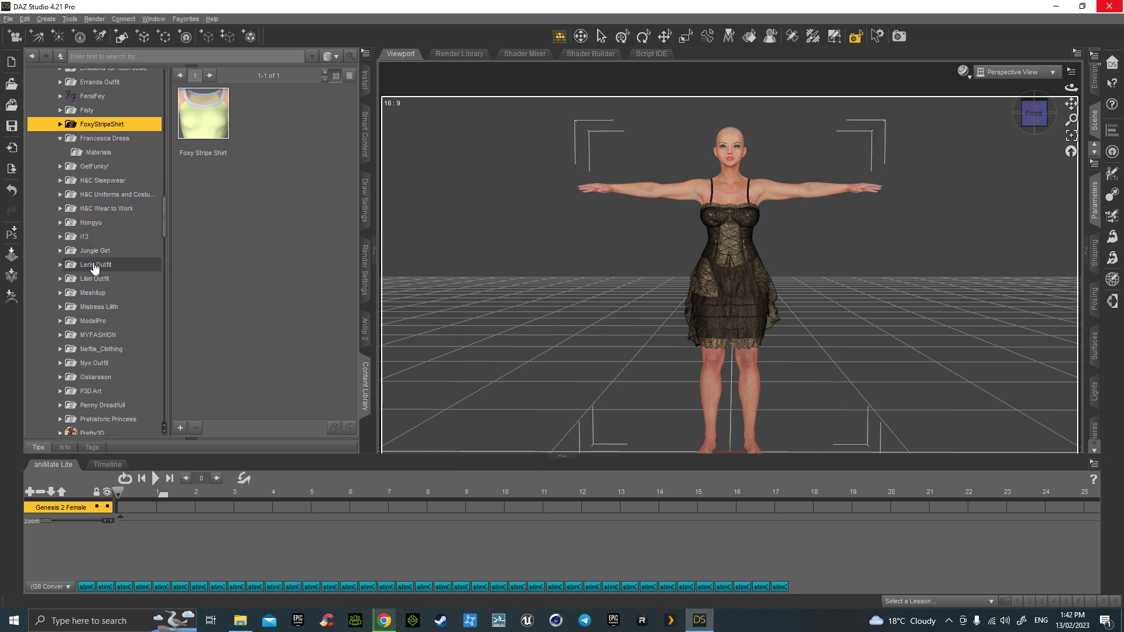
click(60, 223)
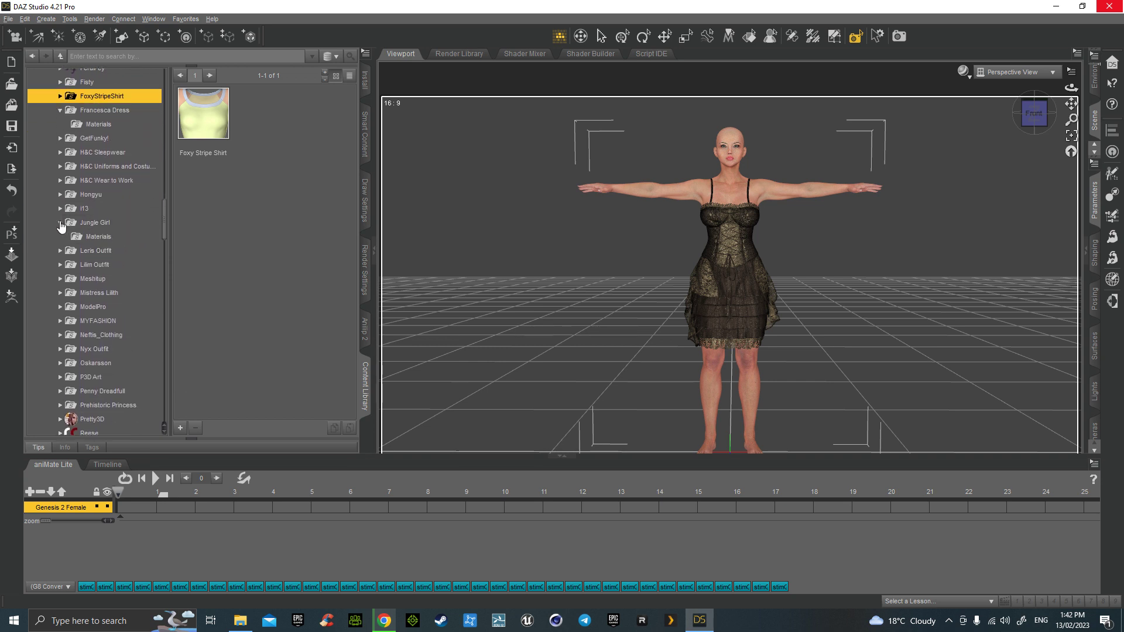
click(76, 252)
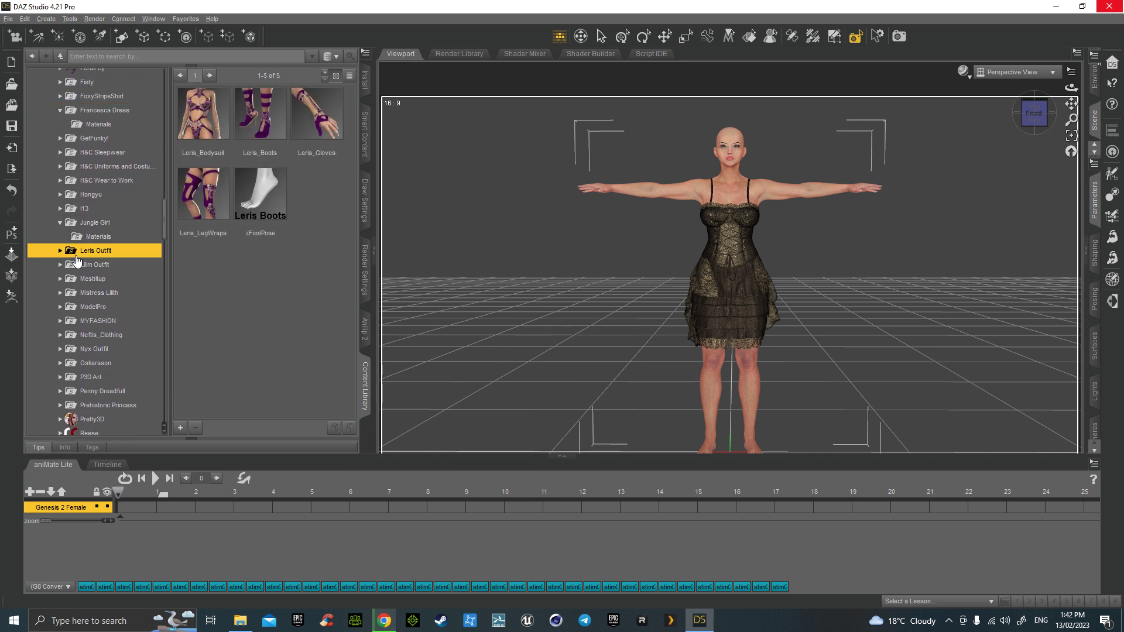
scroll(73, 259, down, 2)
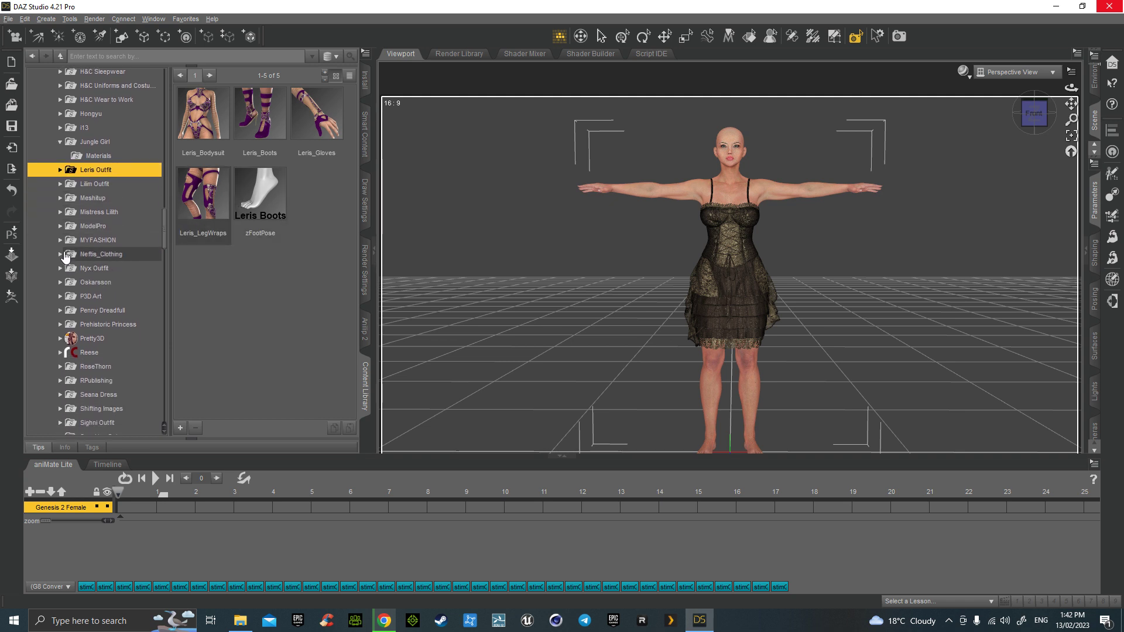
Step: Delete the Style1 wearable preset from the DayWear folder under MYFASHION
click(60, 240)
click(83, 242)
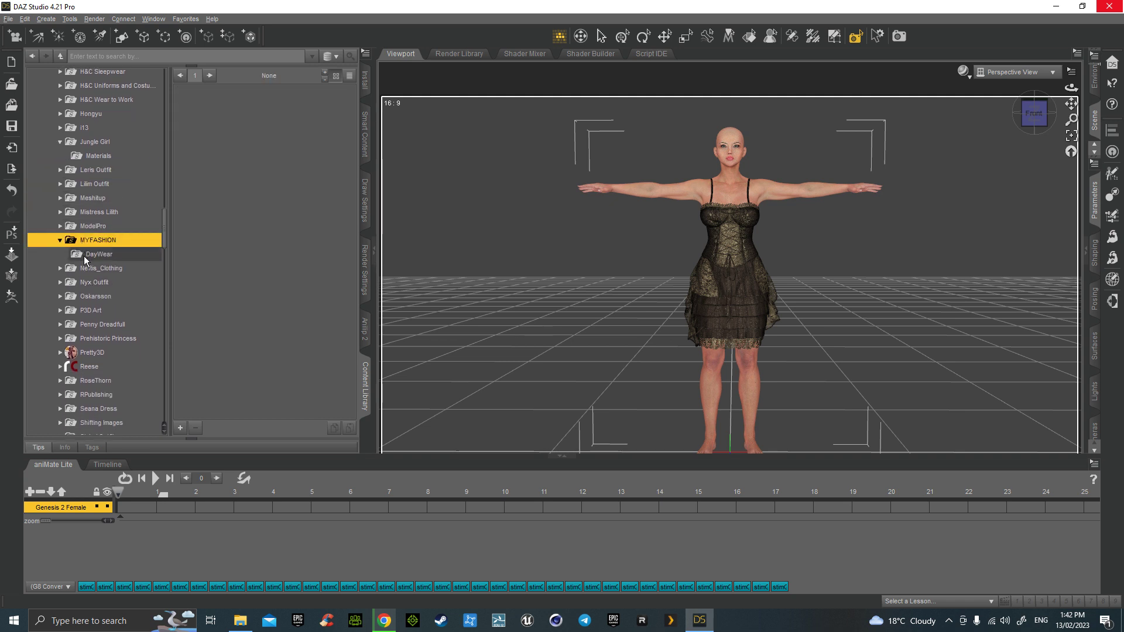
click(86, 256)
scroll(87, 262, down, 1)
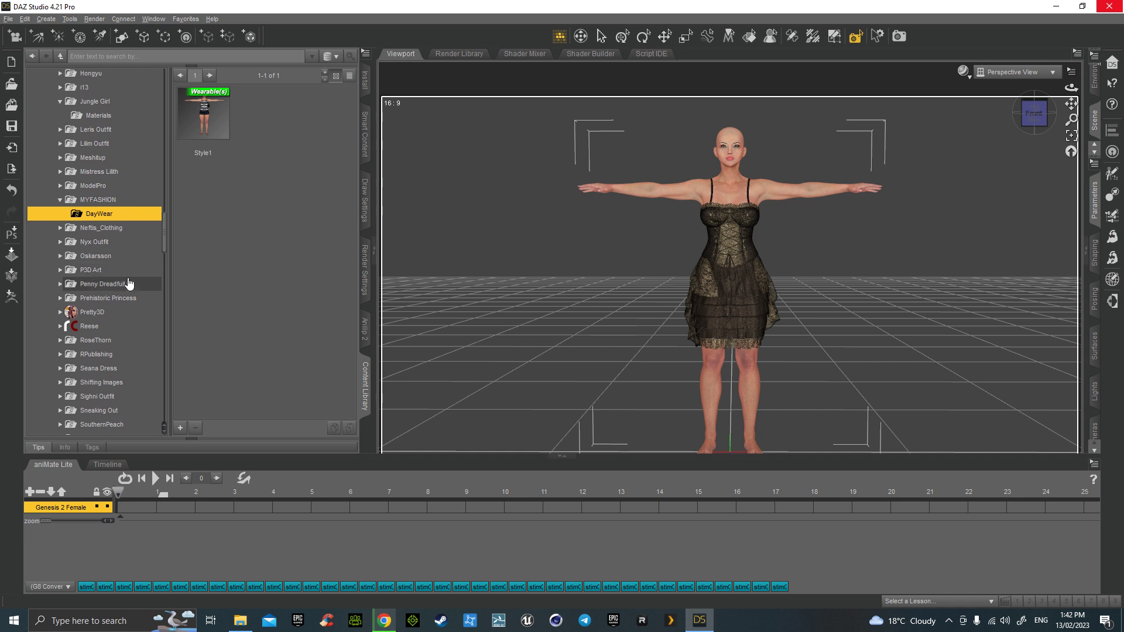
right_click(204, 124)
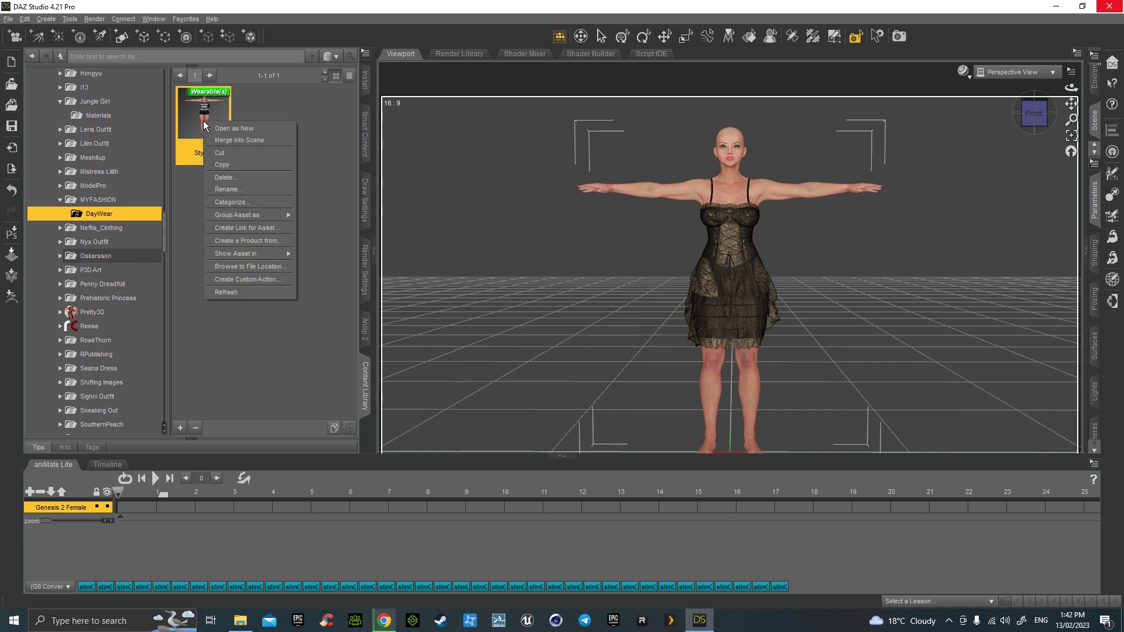
click(244, 178)
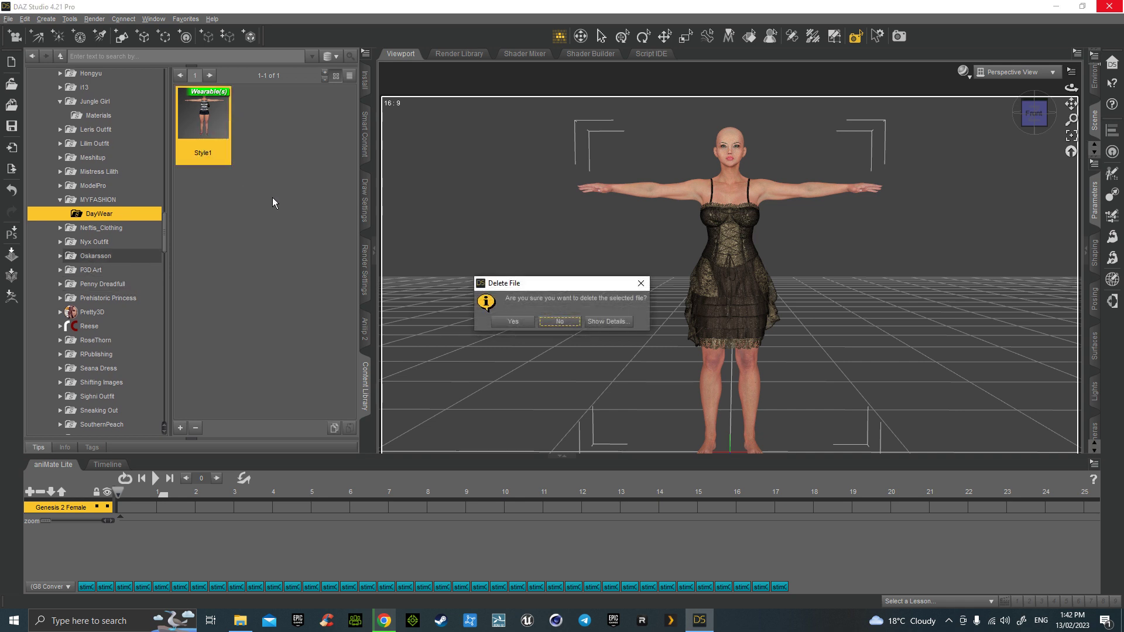
click(522, 322)
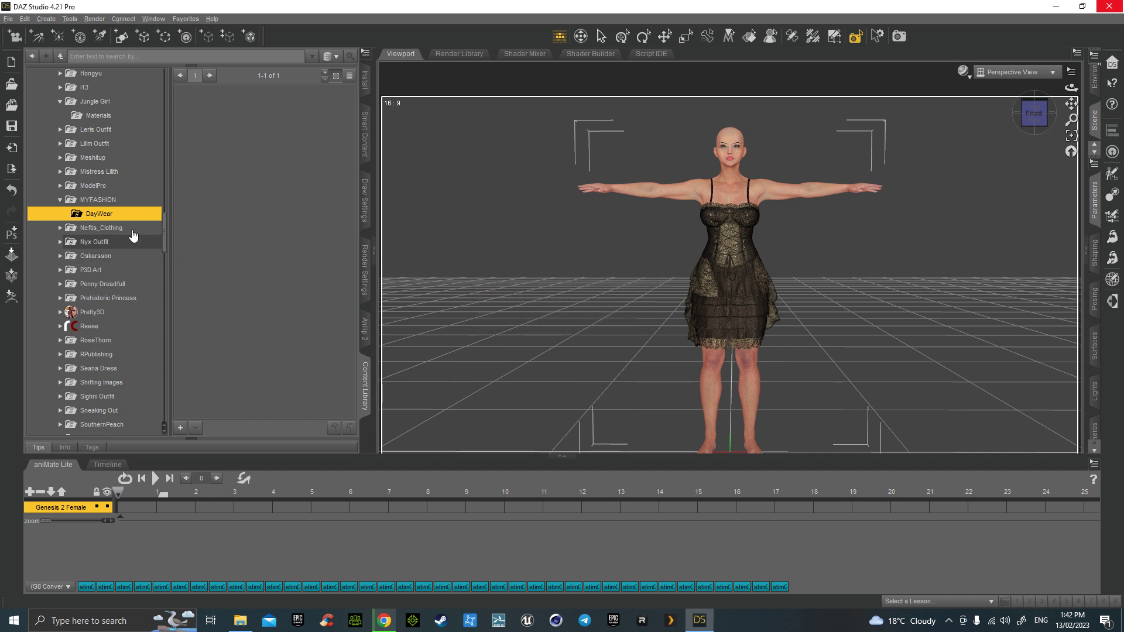
Step: Open the Genesis 2 Female Clothing folder's location in File Explorer
scroll(122, 226, up, 5)
scroll(123, 225, up, 8)
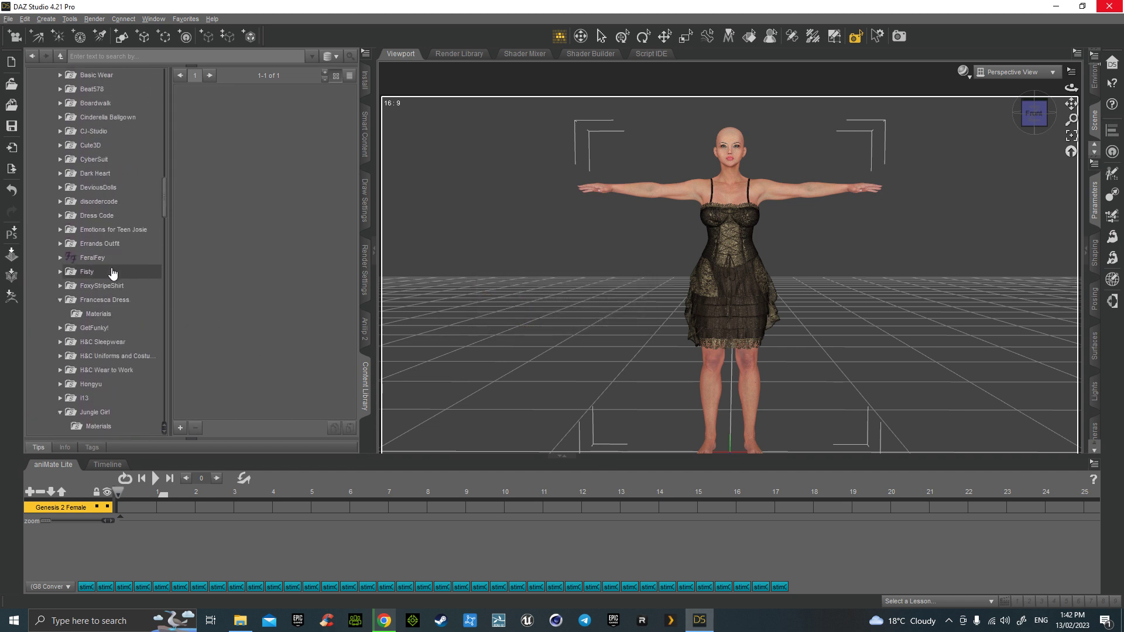
scroll(106, 239, up, 1)
click(86, 191)
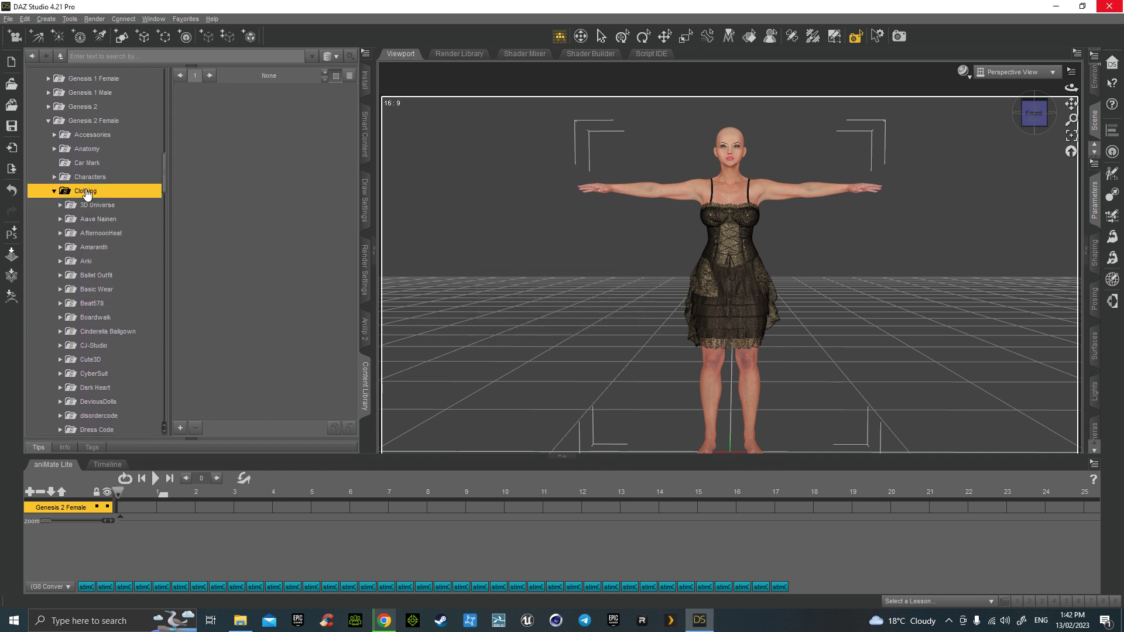
right_click(207, 188)
click(238, 196)
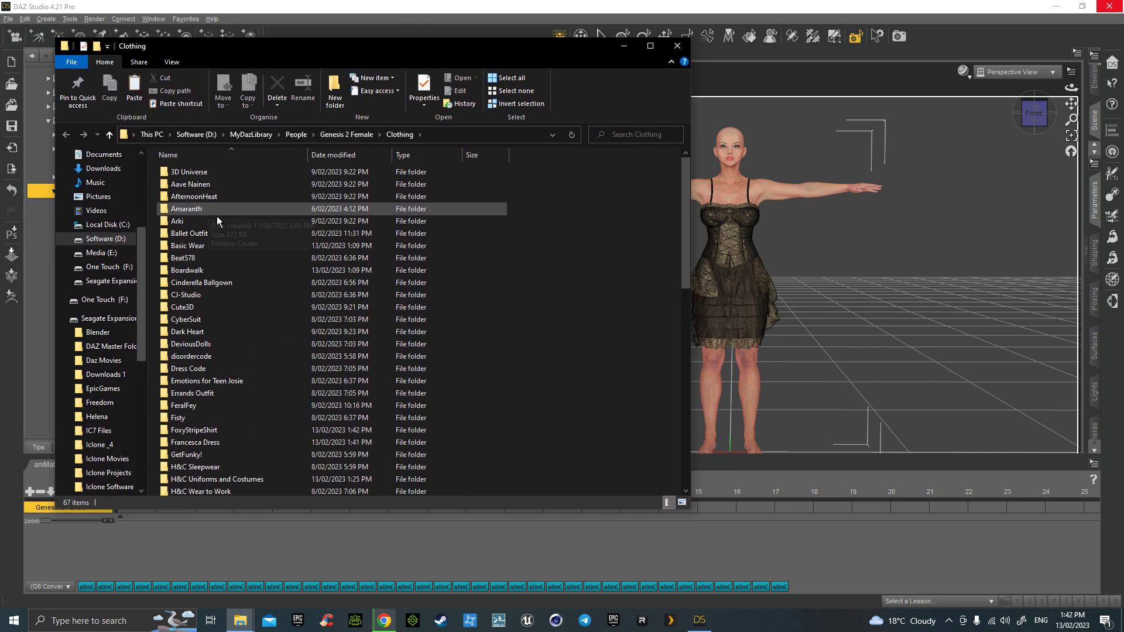
Step: Create a new folder named SexyFasion inside the Clothing folder
click(201, 416)
scroll(201, 413, down, 4)
scroll(201, 413, down, 3)
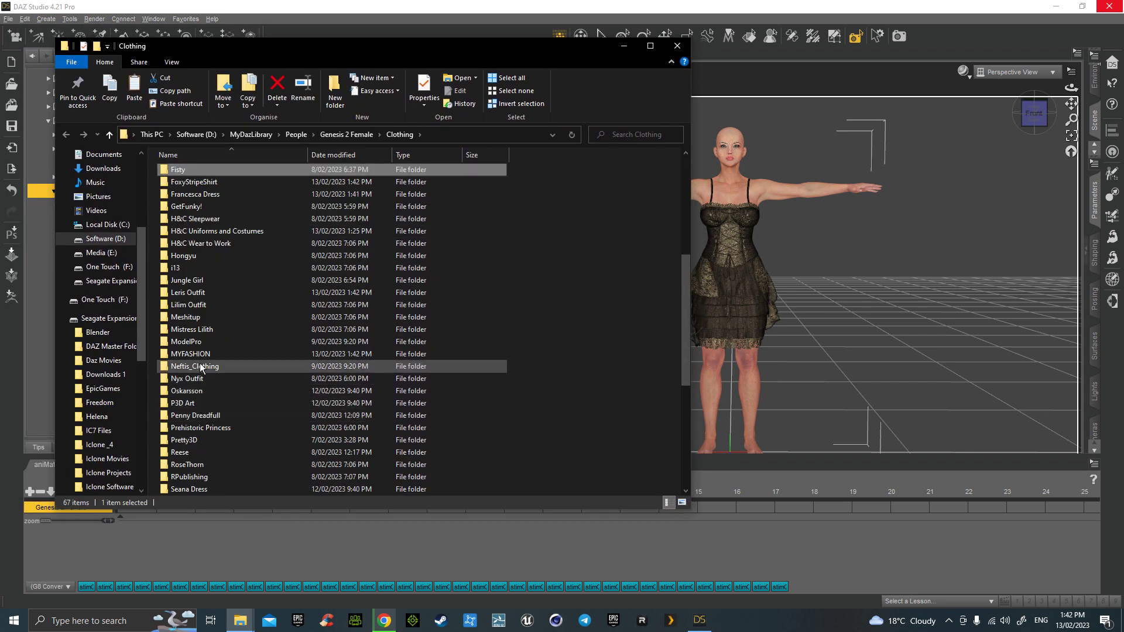
click(200, 353)
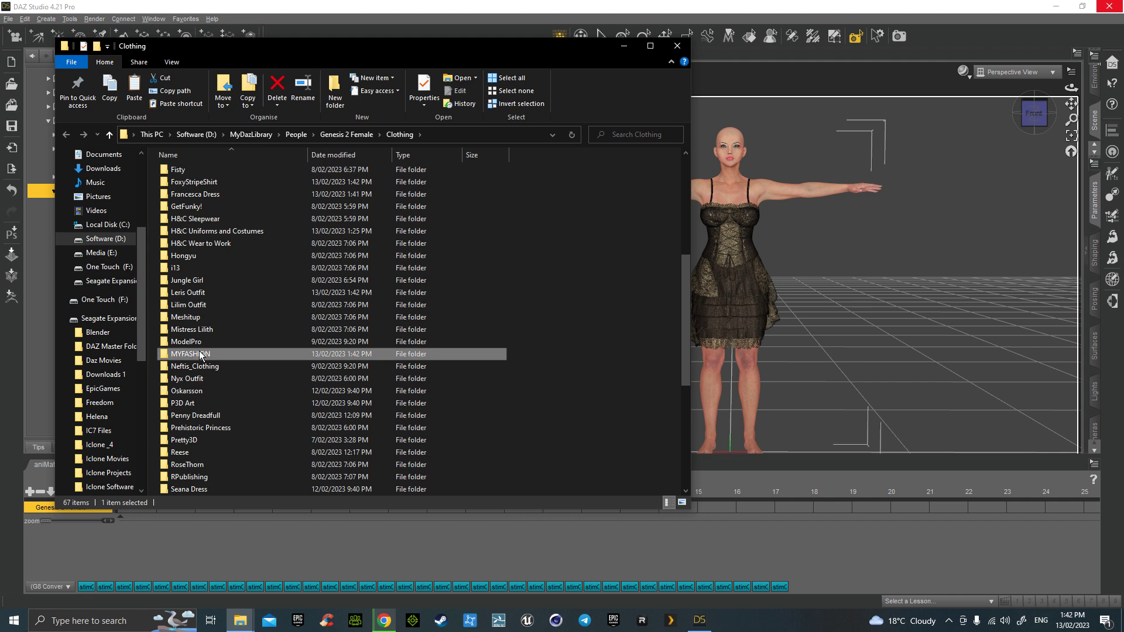
right_click(554, 329)
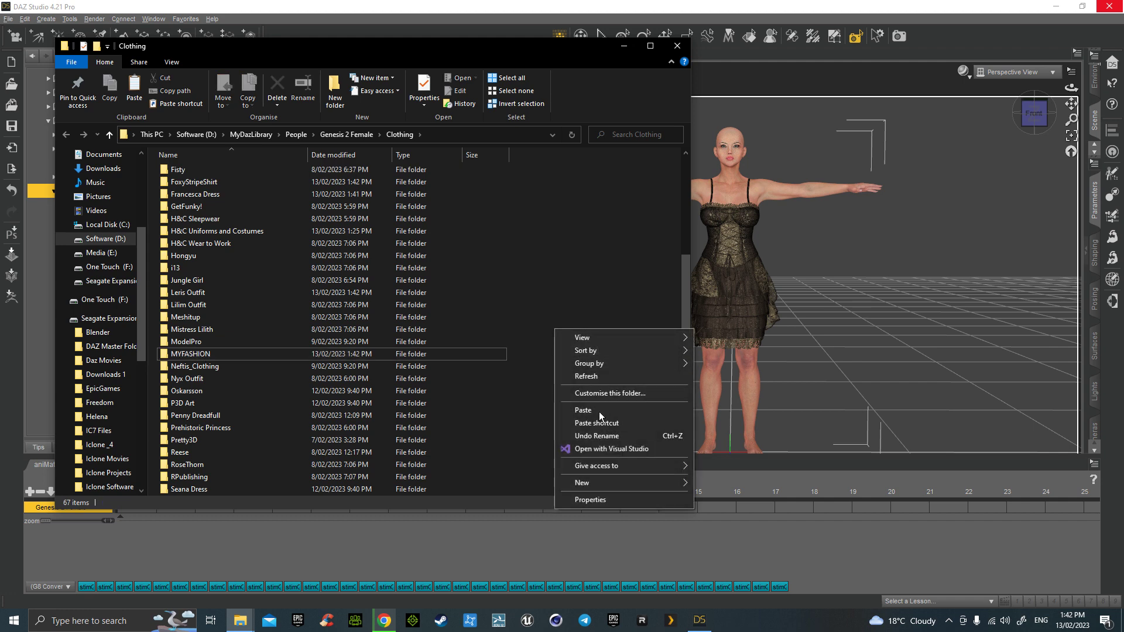
mouse_move(615, 482)
click(723, 482)
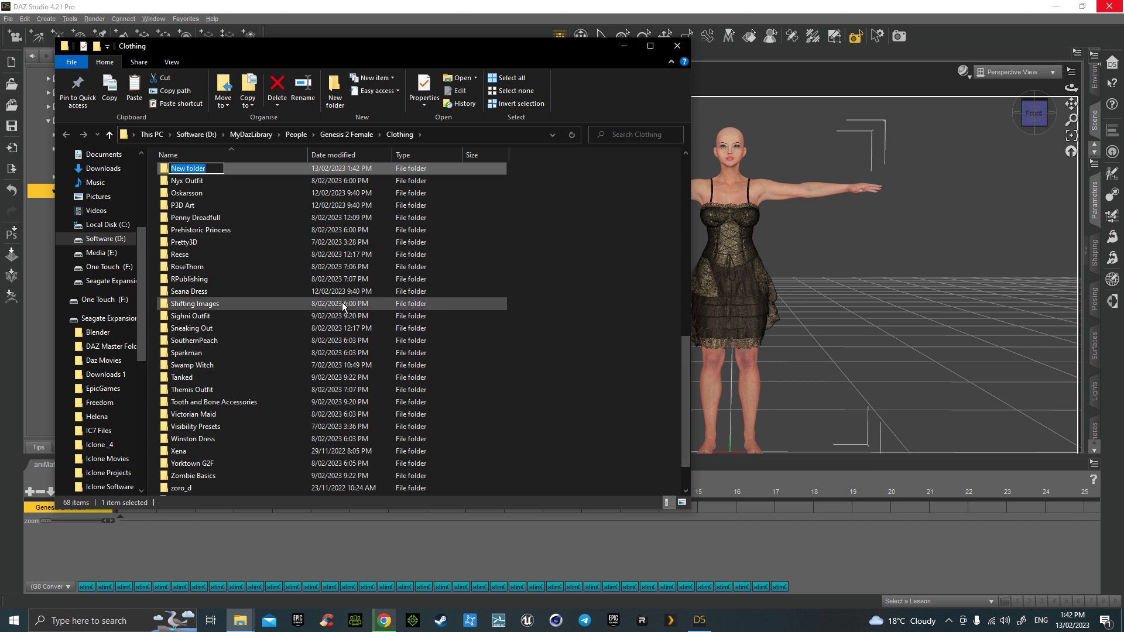
text(SexyFasion)
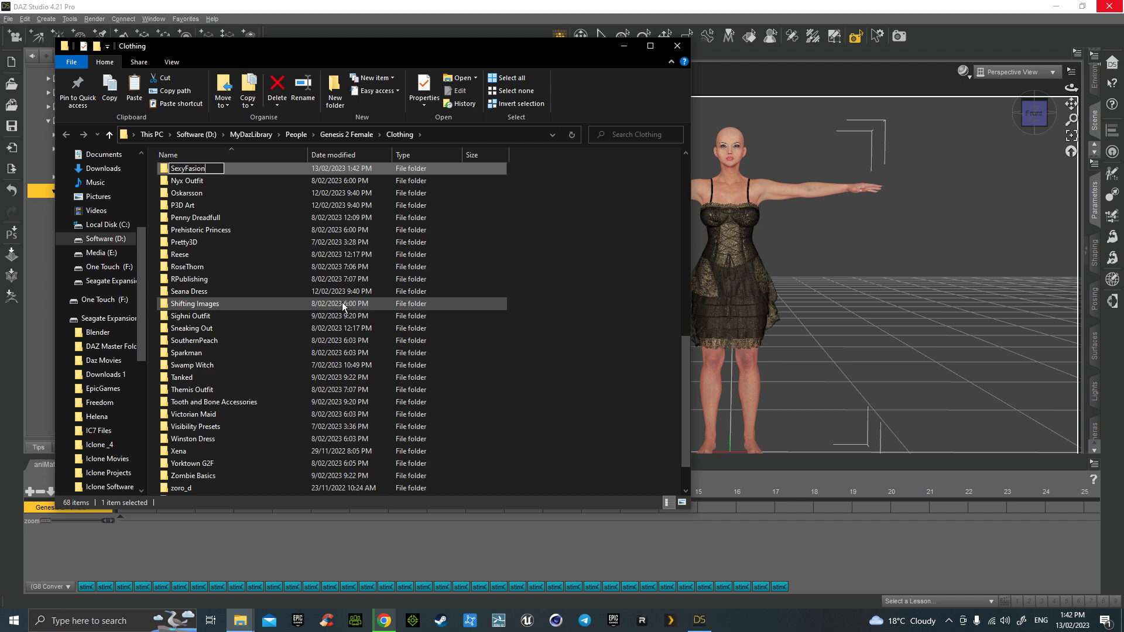
click(589, 353)
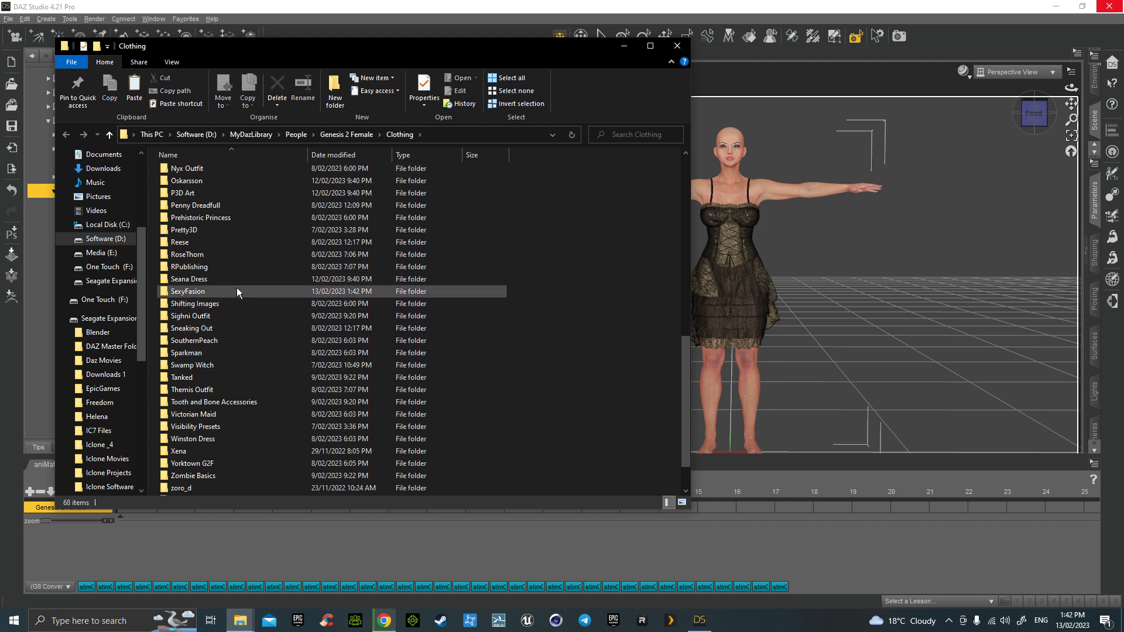
Step: Create a subfolder named OutFit1 inside the SexyFasion folder
scroll(236, 289, up, 5)
scroll(237, 289, up, 4)
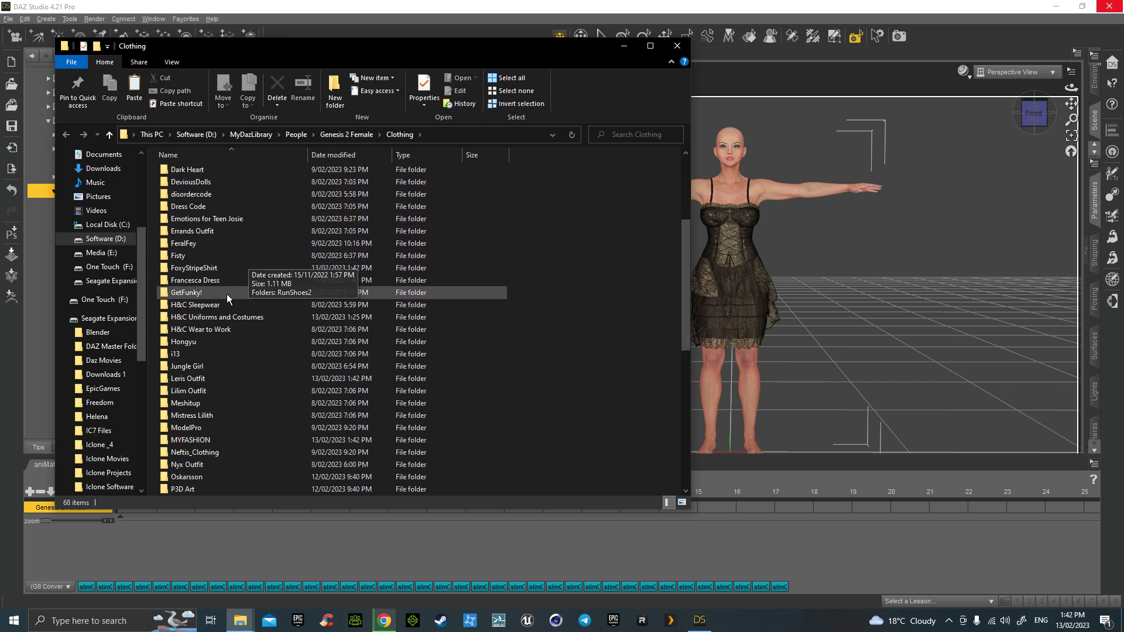
scroll(226, 294, down, 7)
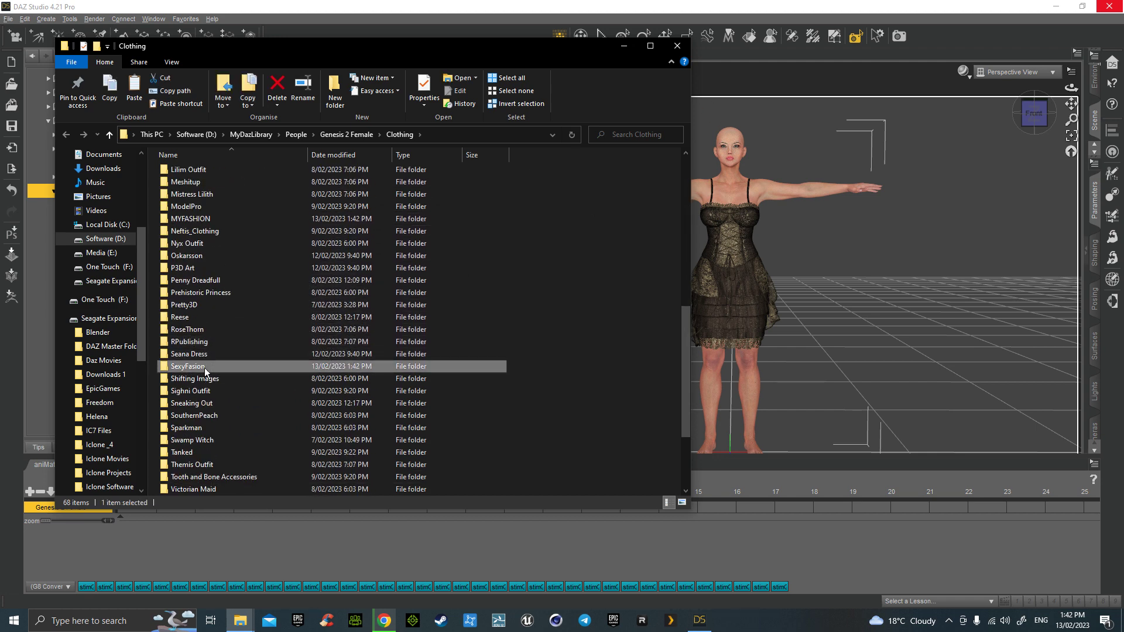
double_click(205, 367)
right_click(213, 237)
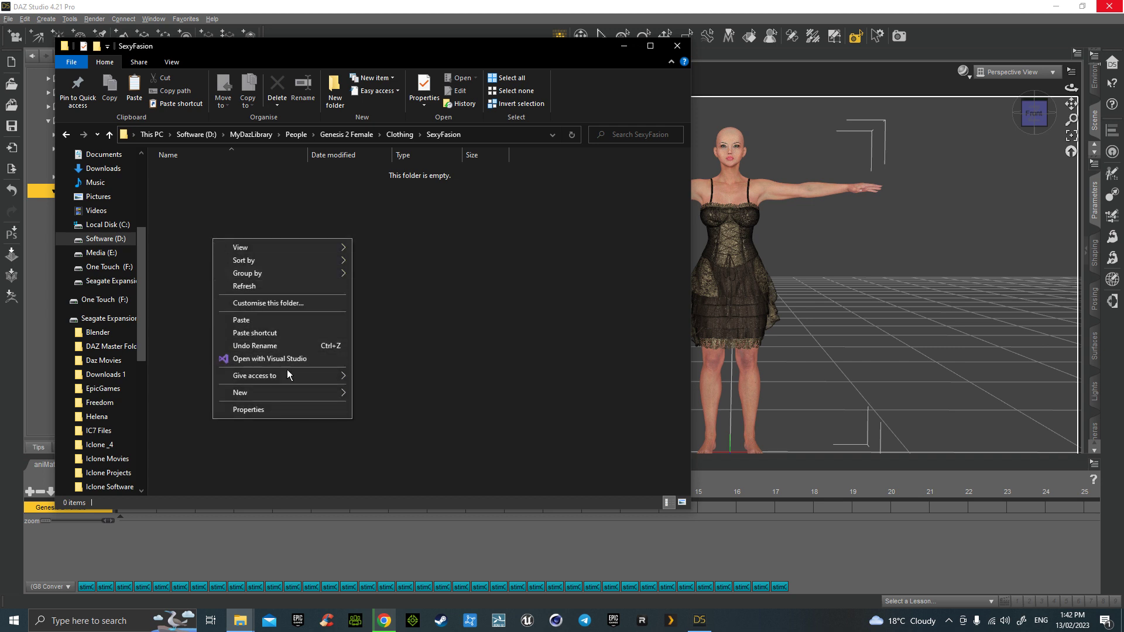
mouse_move(301, 392)
click(398, 394)
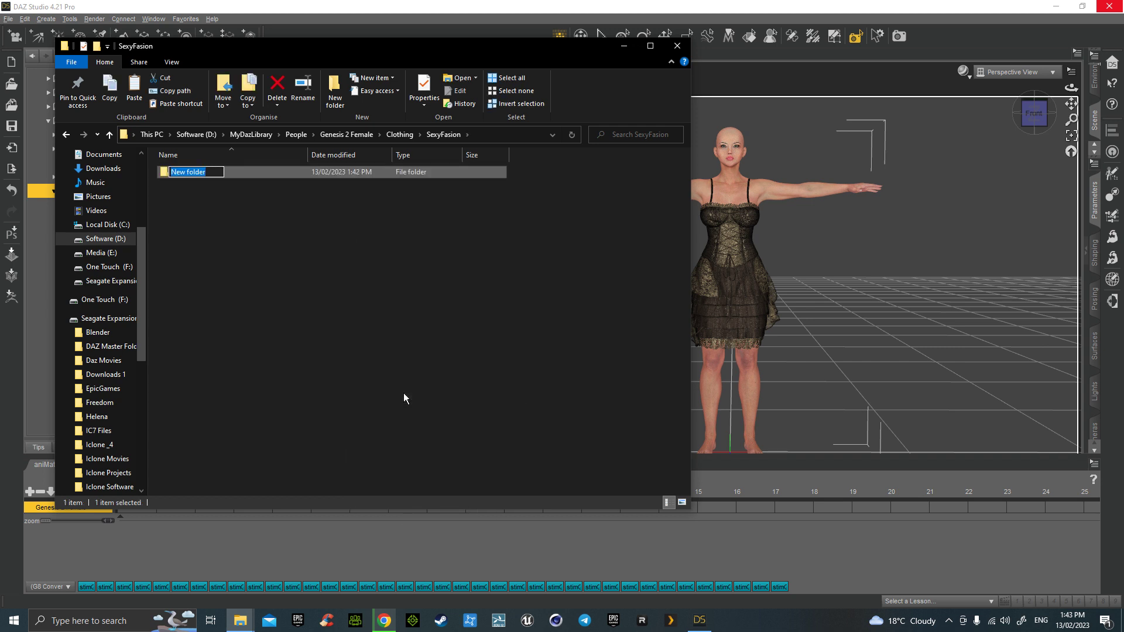
text(OutFit1)
click(403, 394)
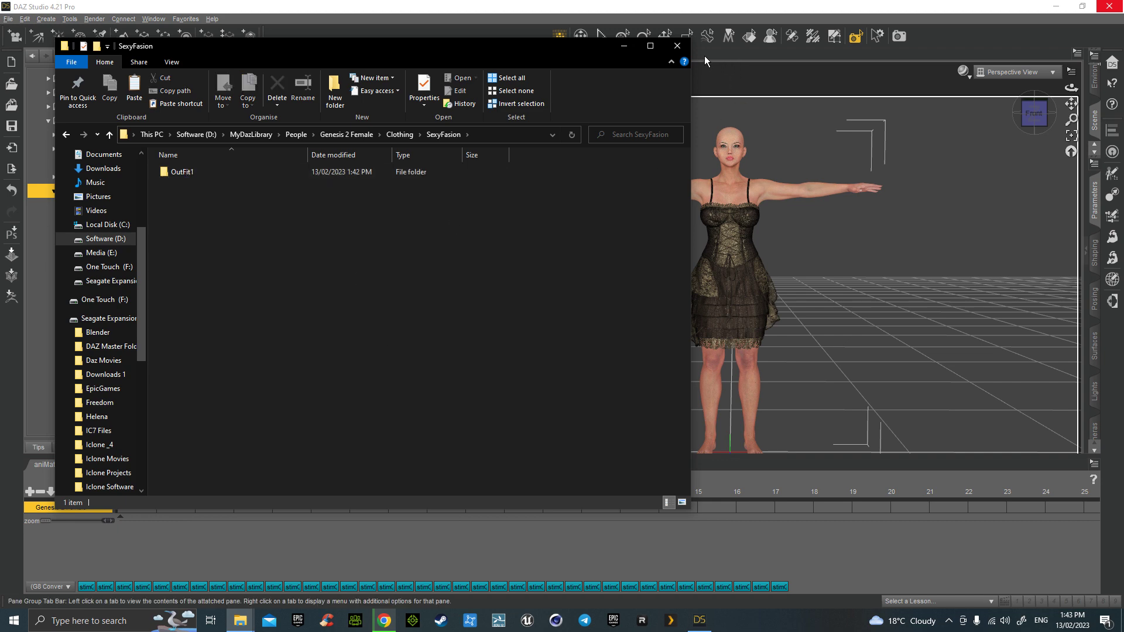
Step: Close File Explorer and refresh the Genesis 2 Female Clothing folder in the DAZ Studio content library
click(678, 46)
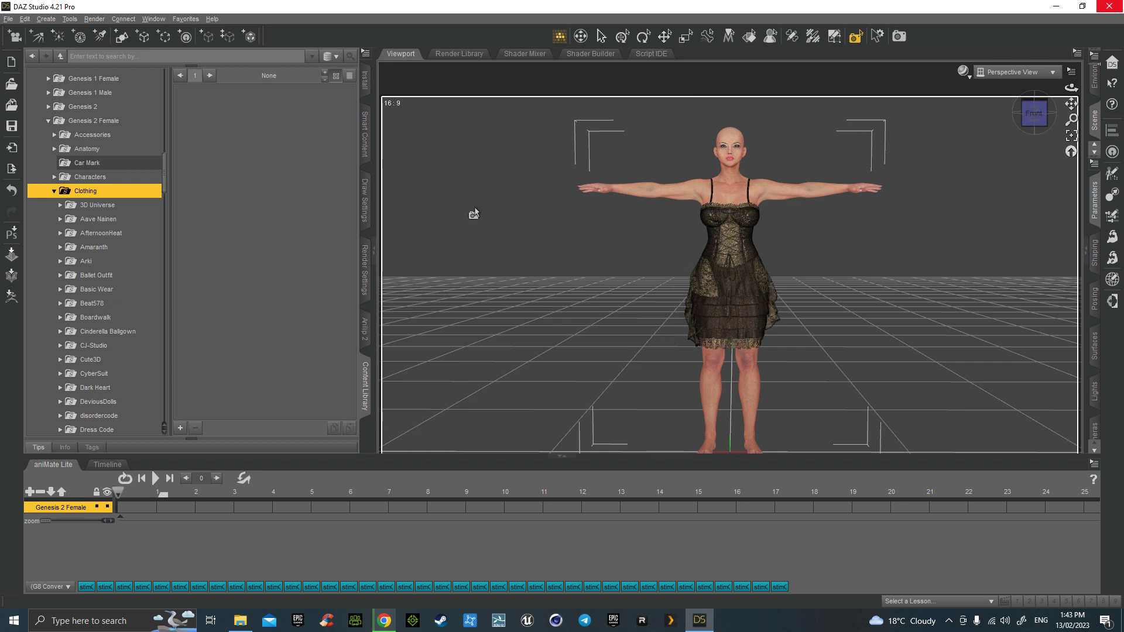
right_click(85, 192)
click(106, 286)
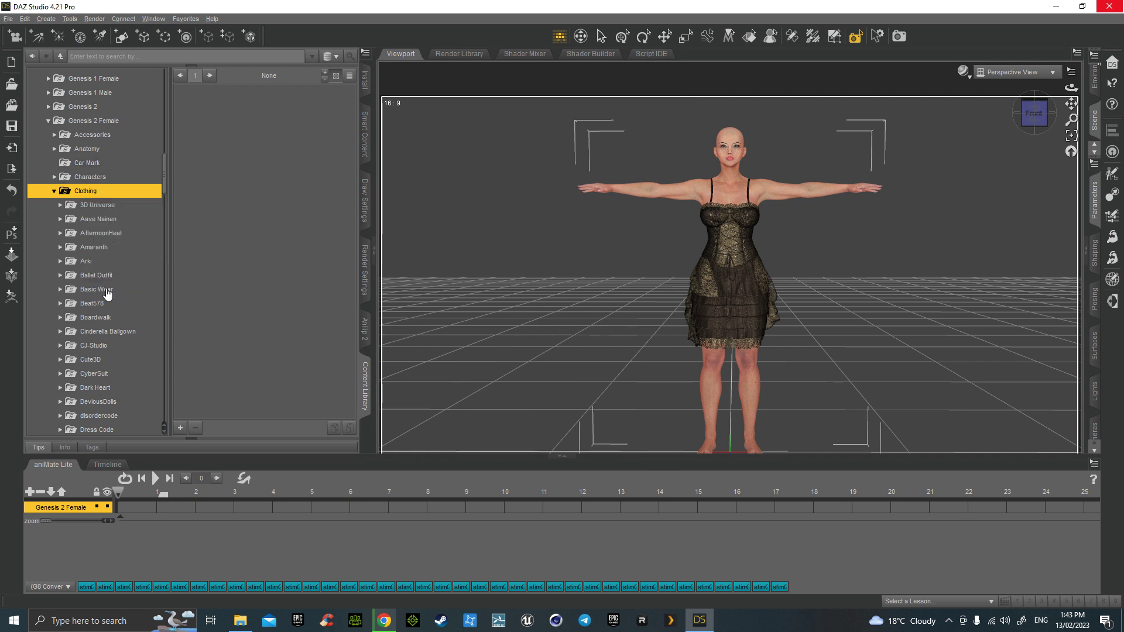
Step: Expand the SexyFasion folder under Genesis 2 Female Clothing and open its OutFit1 subfolder in the content library
scroll(95, 322, down, 6)
scroll(96, 328, down, 8)
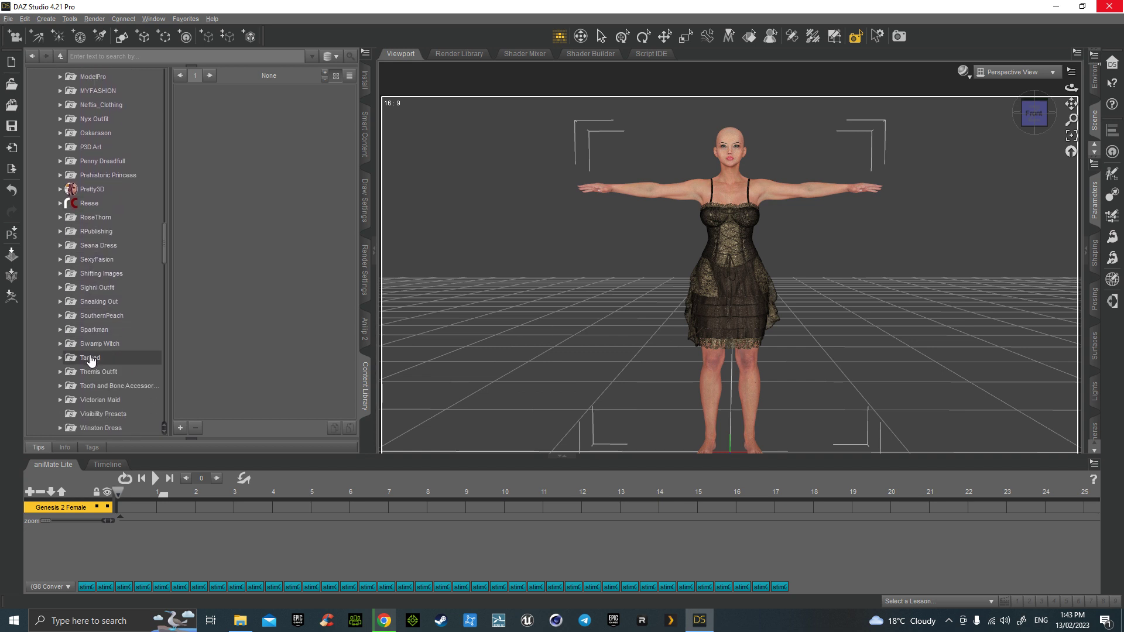
scroll(90, 359, down, 2)
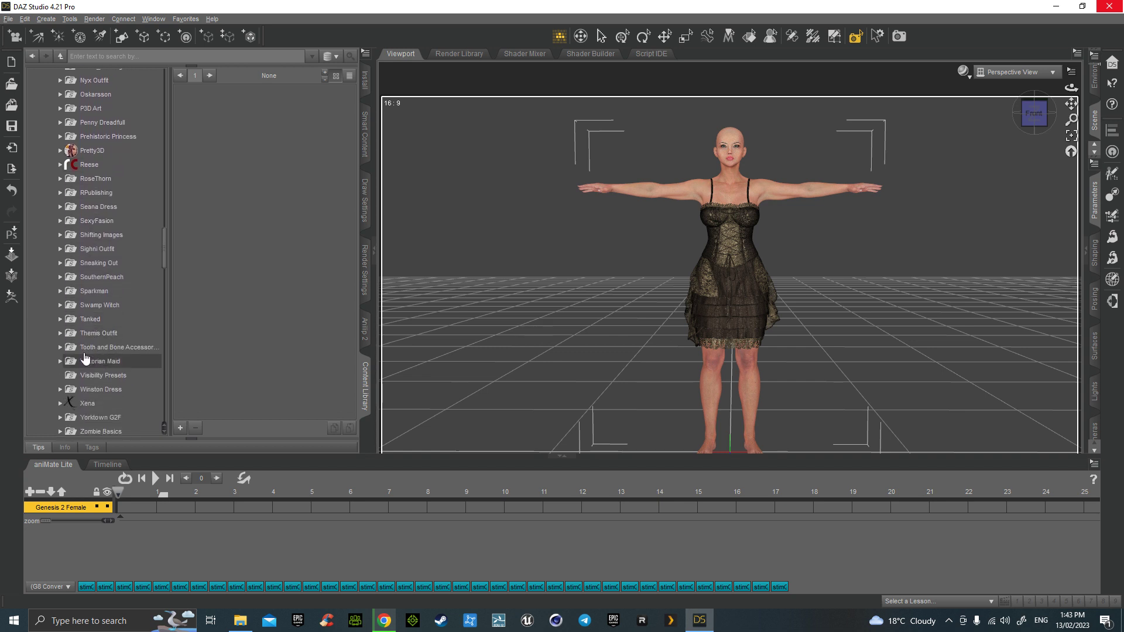
click(70, 225)
click(59, 220)
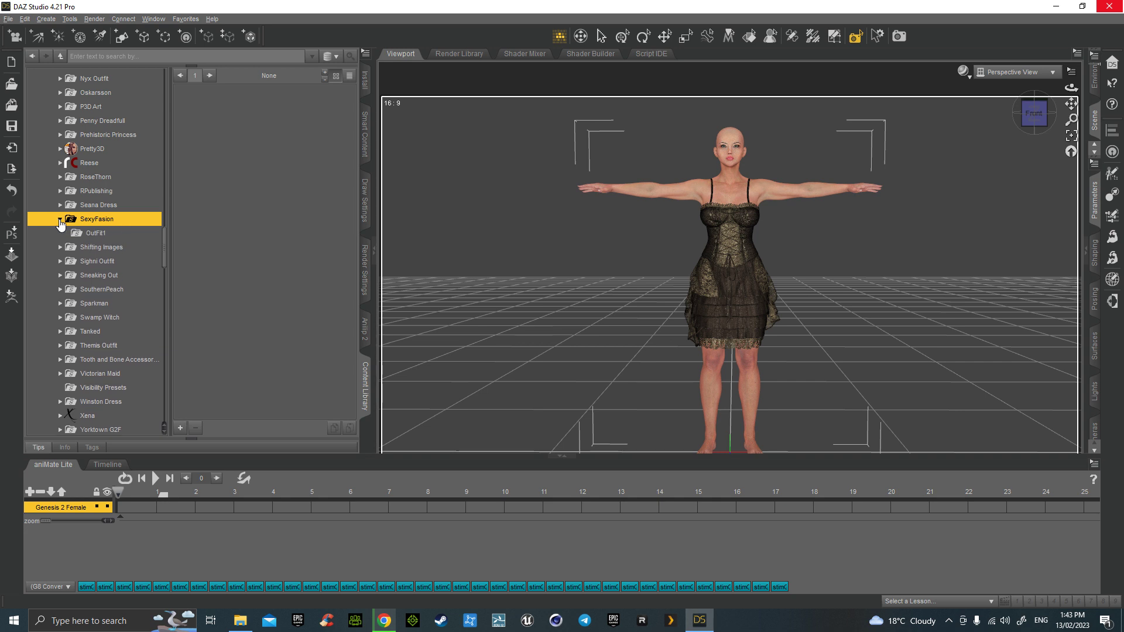
click(80, 233)
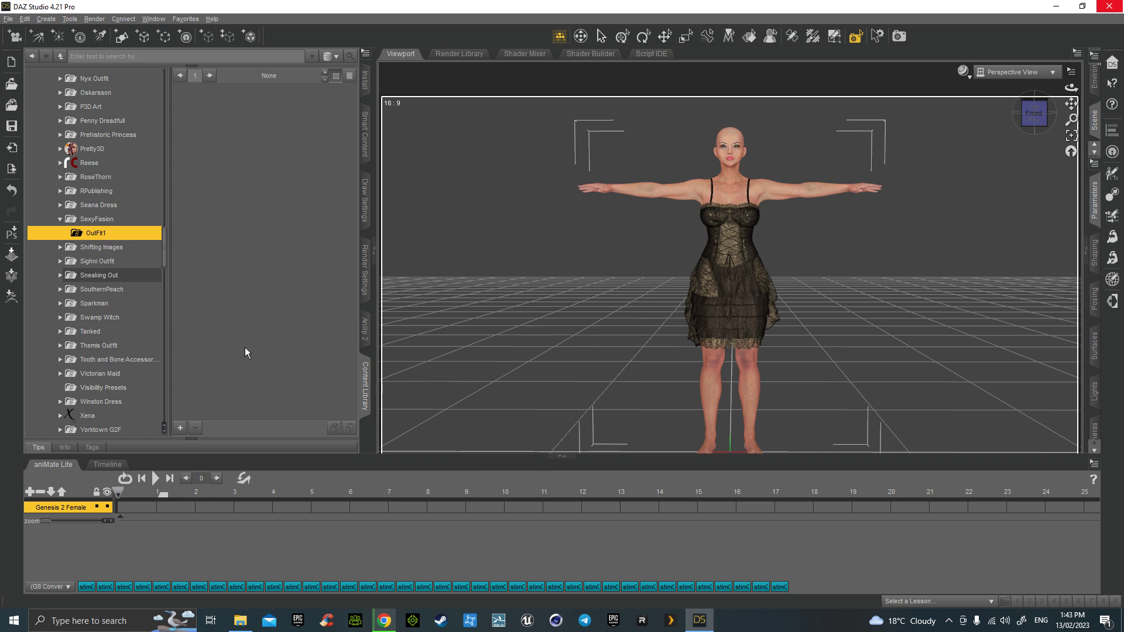
Step: Open the Swamp Witch folder in the Genesis 2 Female Clothing library
click(60, 318)
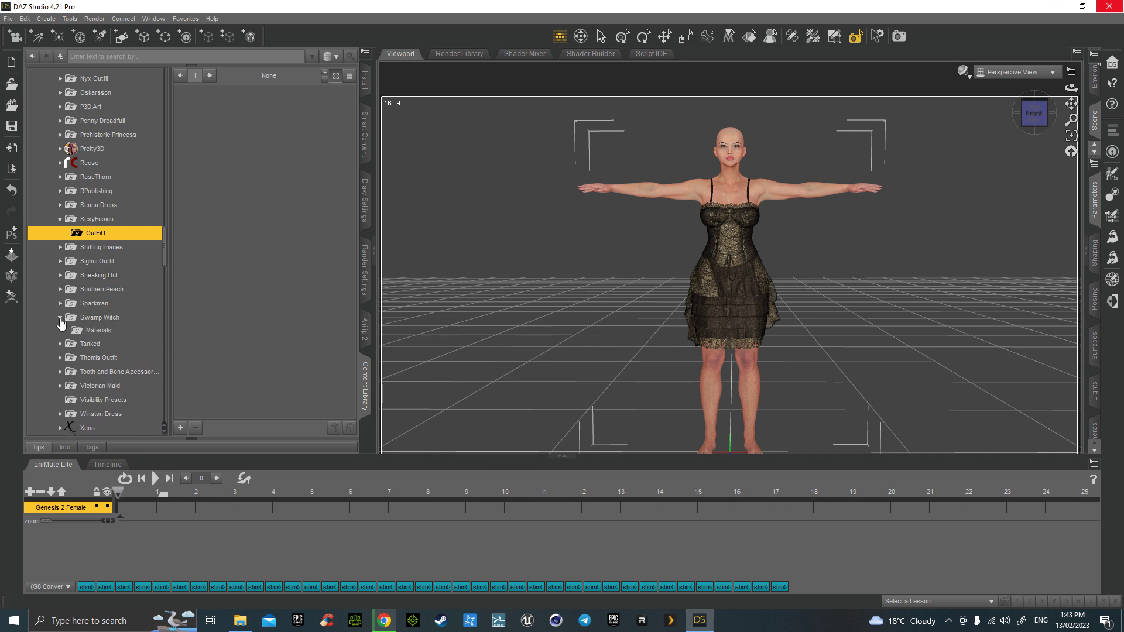
click(91, 319)
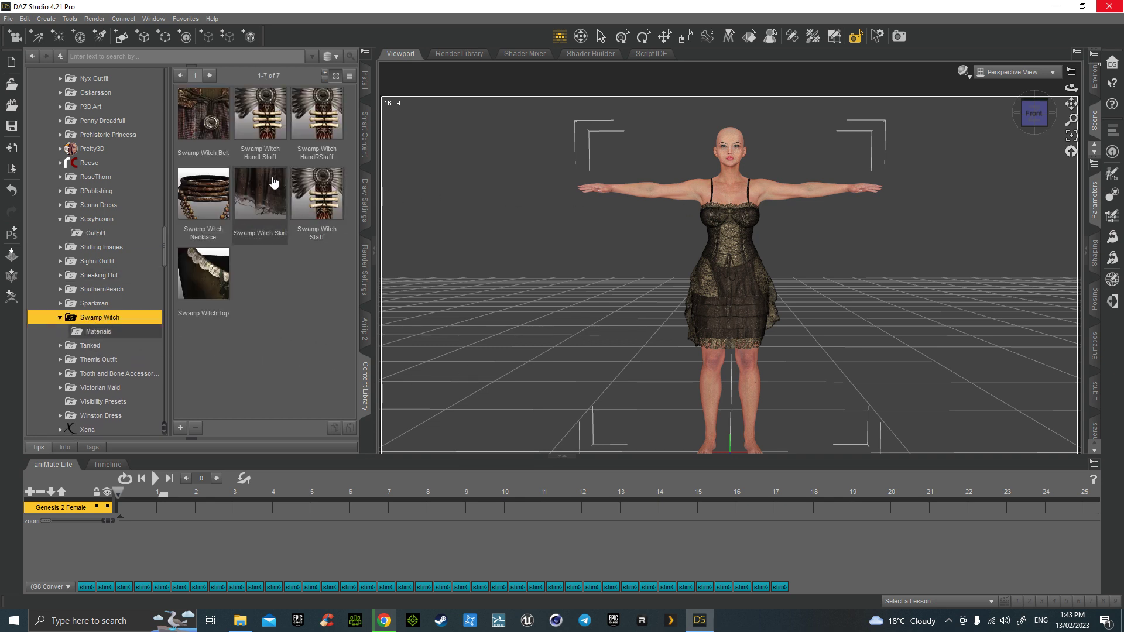
scroll(823, 230, up, 8)
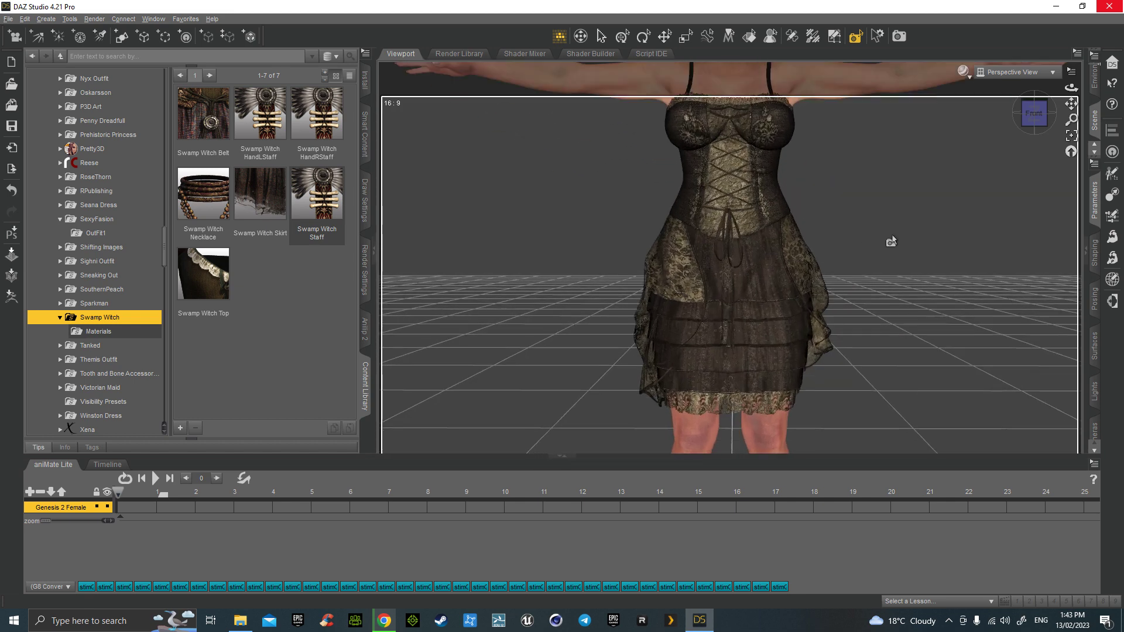
drag(1072, 103, 1072, 183)
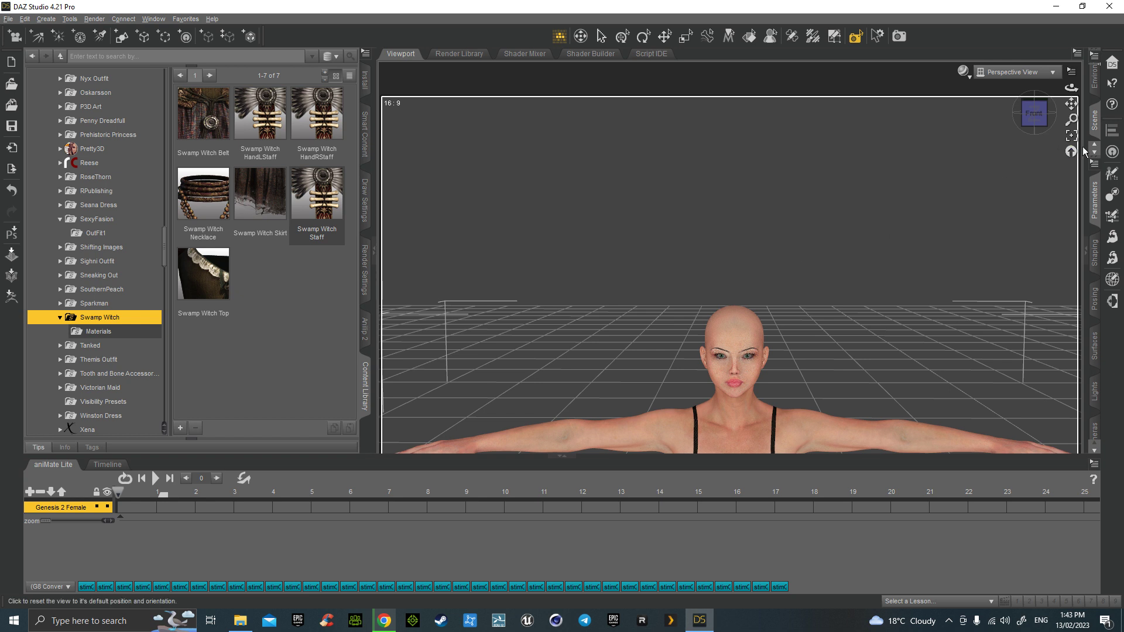
Step: Delete the FrancescaDress item from the Genesis 2 Female figure and select the figure again
click(1093, 131)
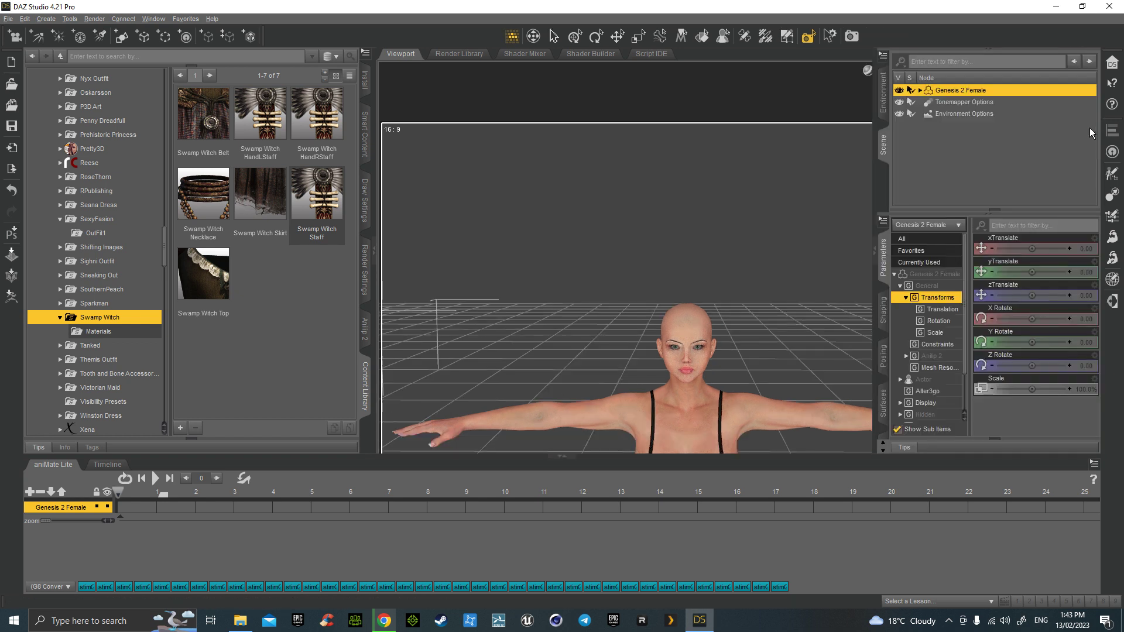
click(921, 90)
click(955, 114)
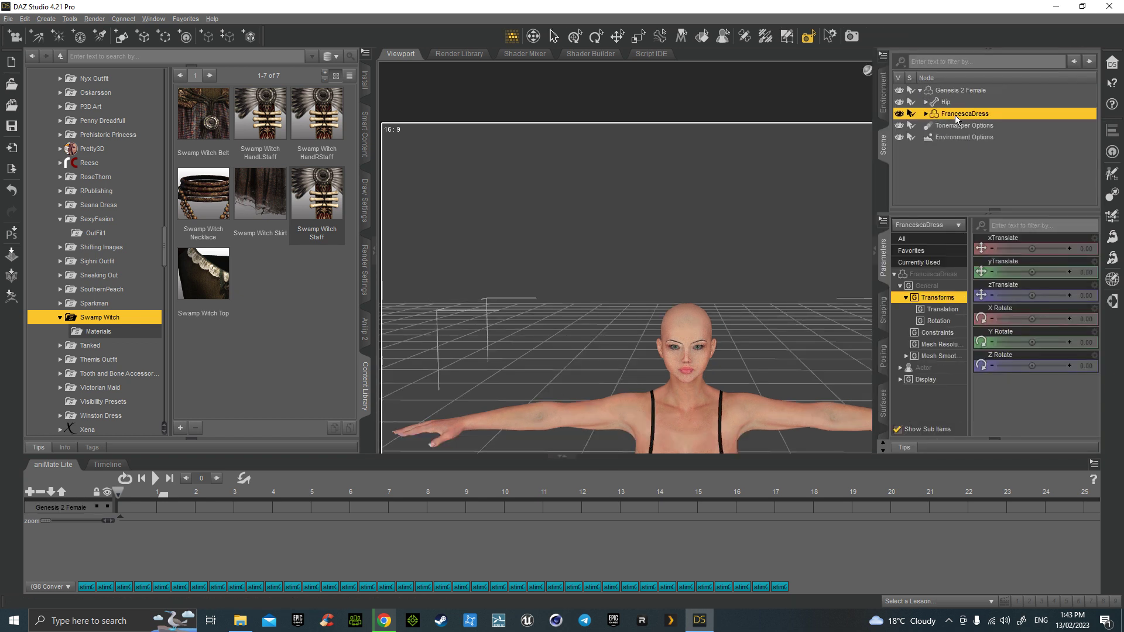
key(Delete)
click(947, 90)
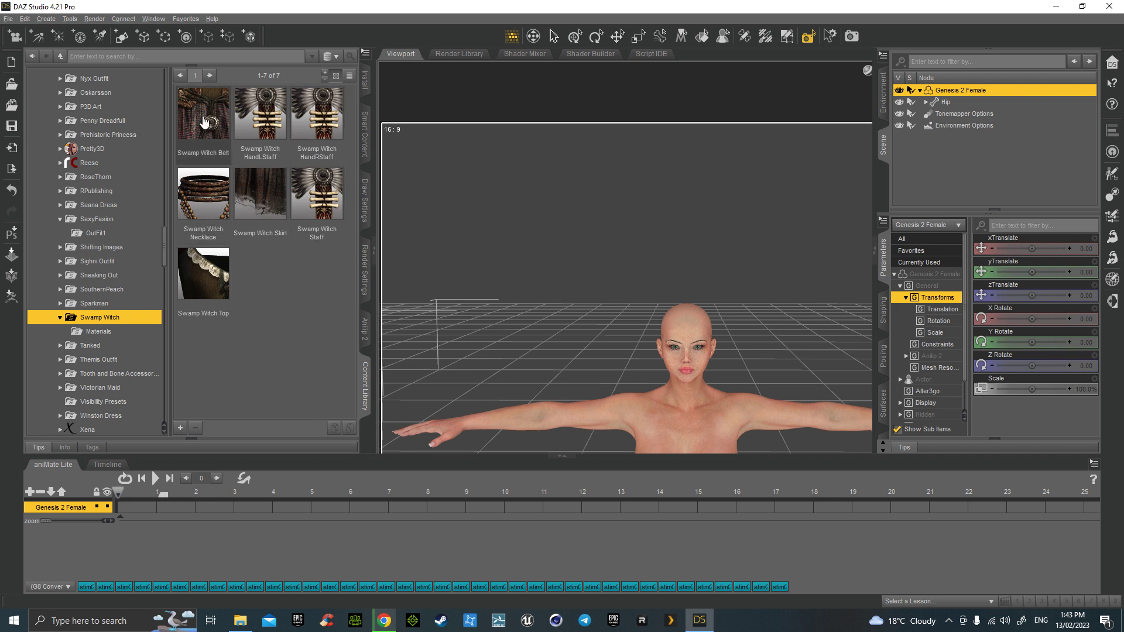
Step: Load the Swamp Witch Necklace, Top, Skirt and Belt onto the Genesis 2 Female figure and frame it in the viewport
double_click(205, 200)
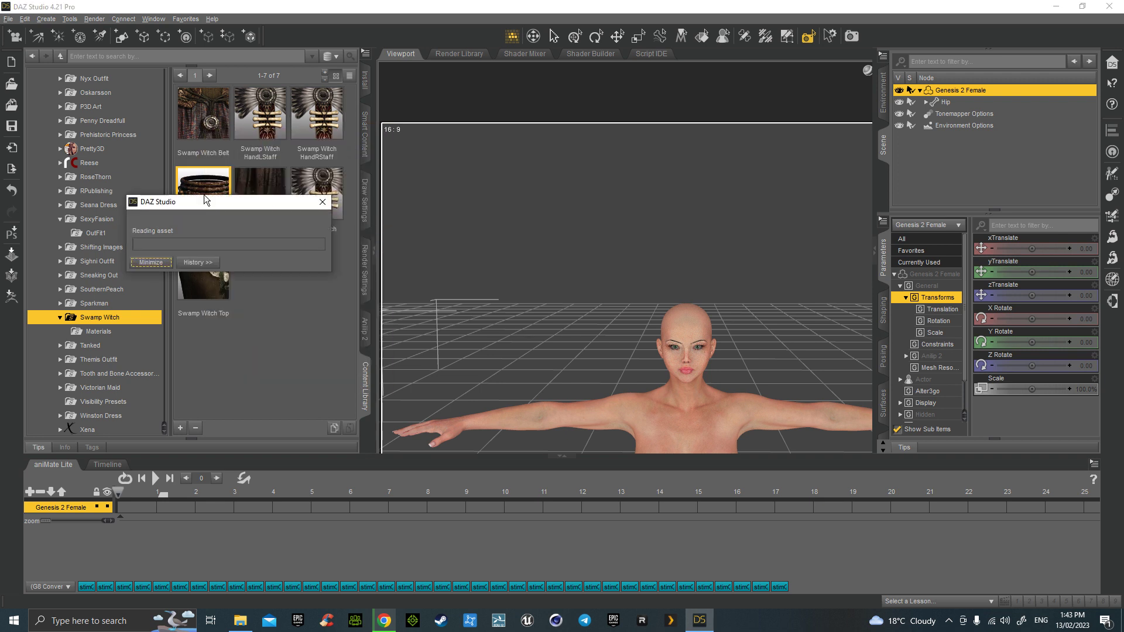
double_click(204, 276)
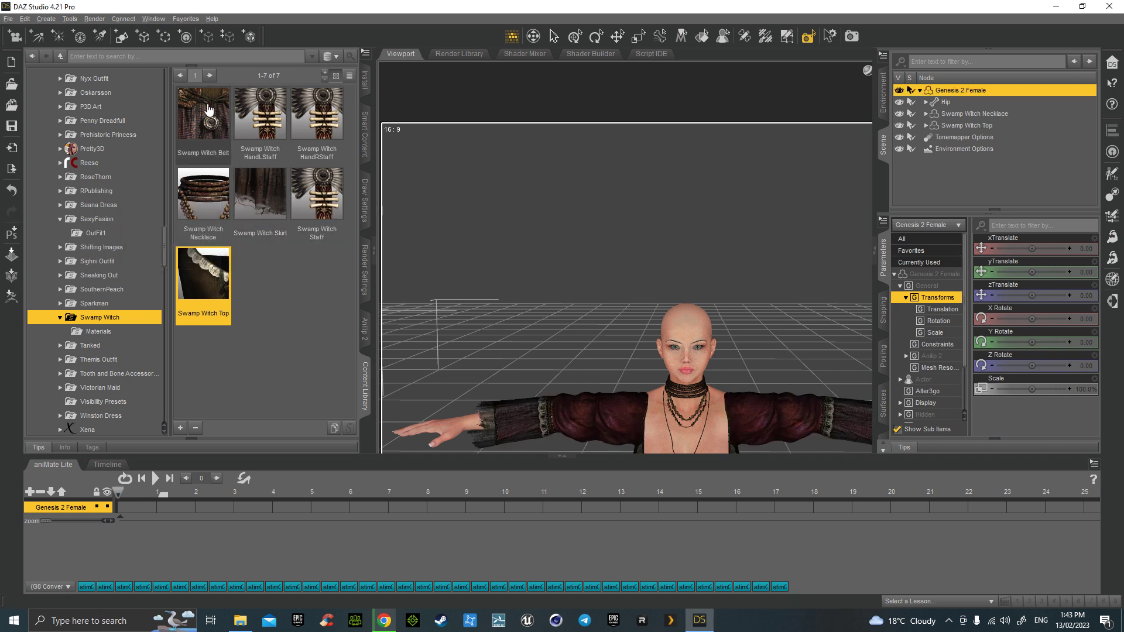
double_click(265, 197)
double_click(209, 118)
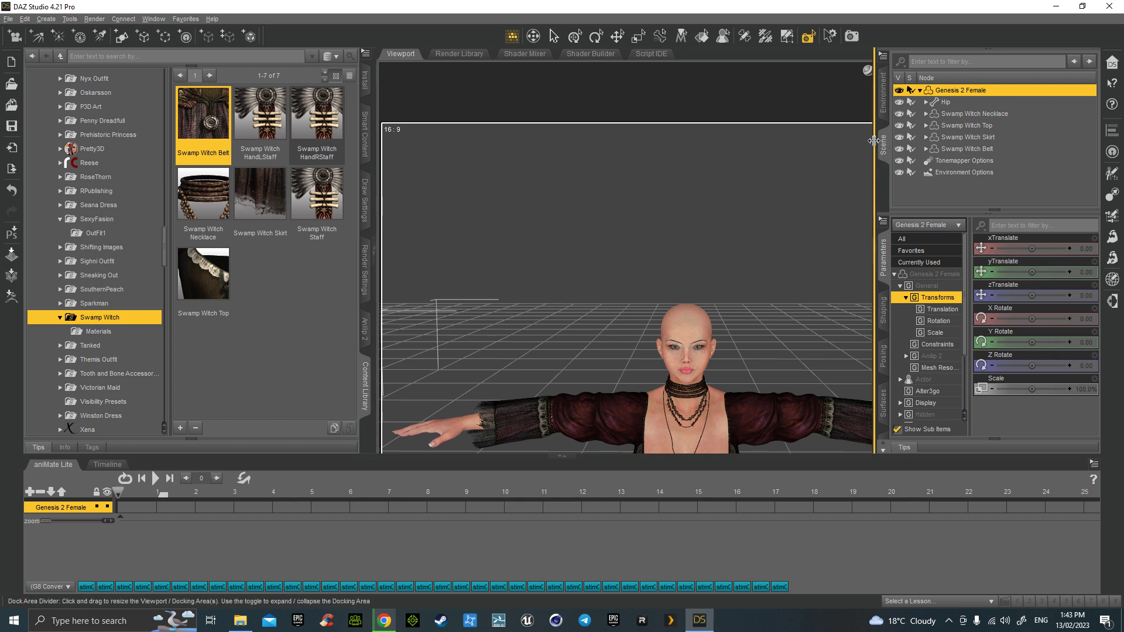
click(874, 250)
click(1071, 137)
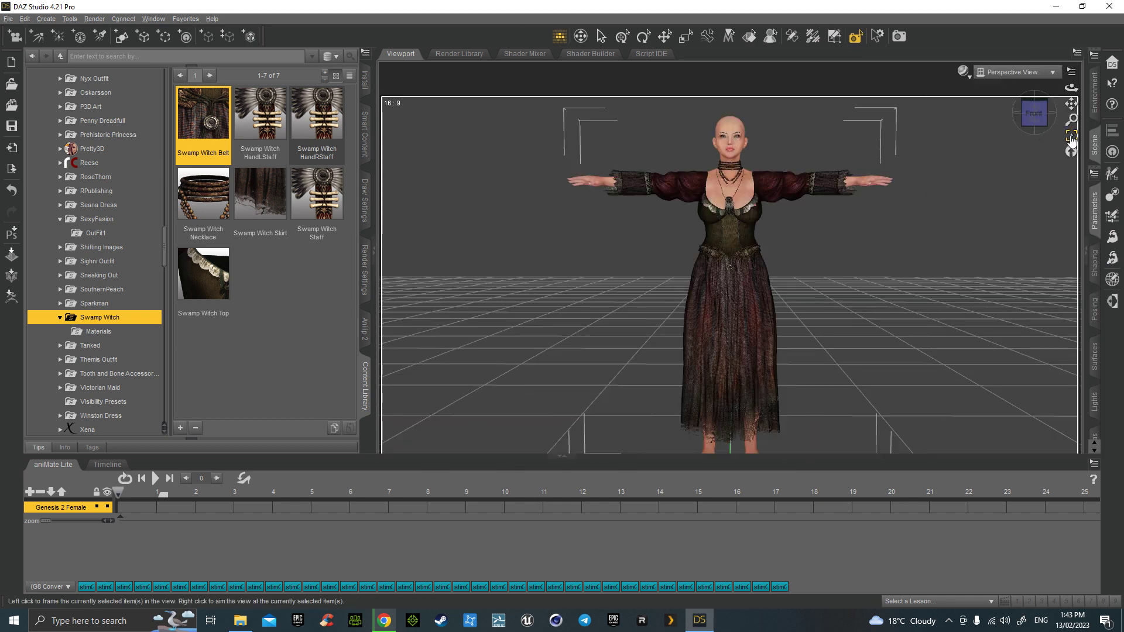
drag(1033, 114, 1032, 135)
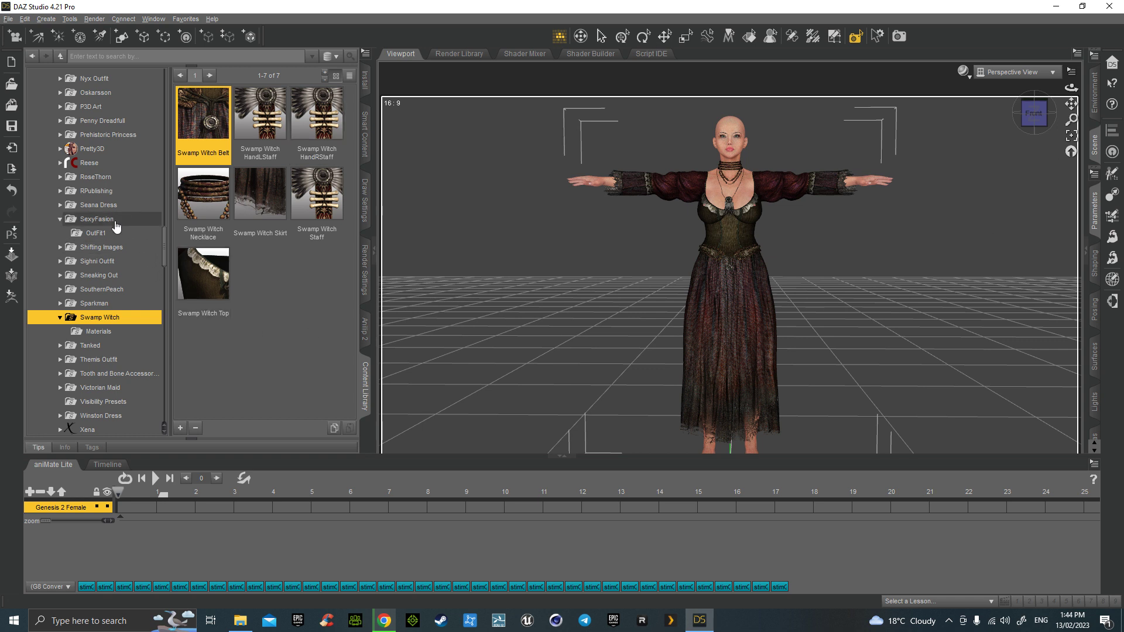
Step: Select the OutFit1 folder in the content library and start saving the outfit as a Wearable(s) Preset
click(93, 233)
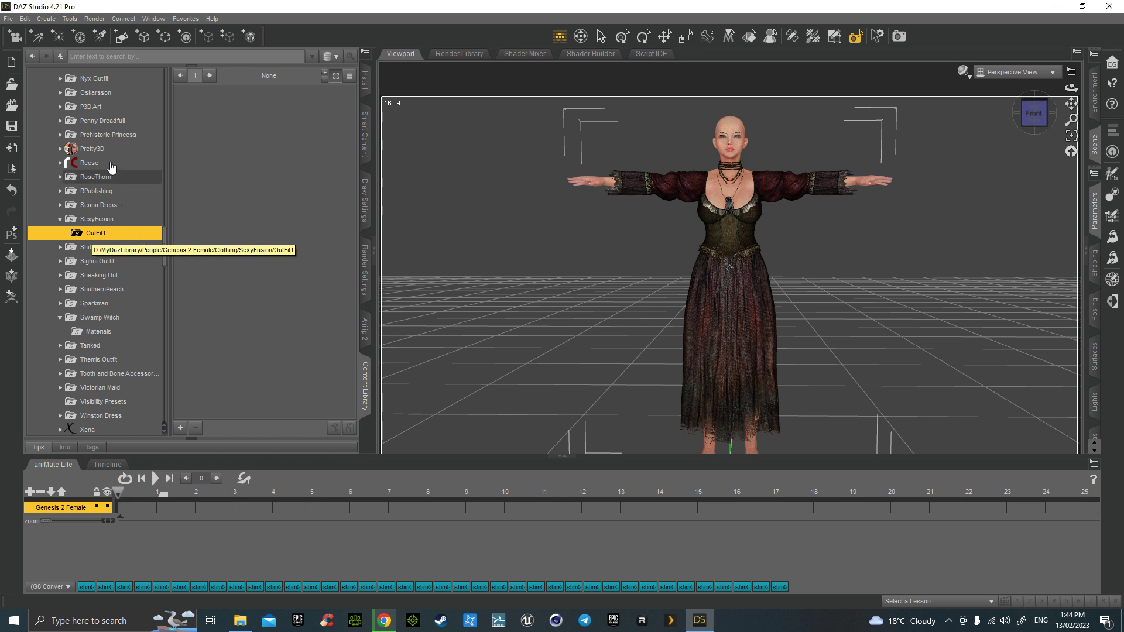
click(8, 20)
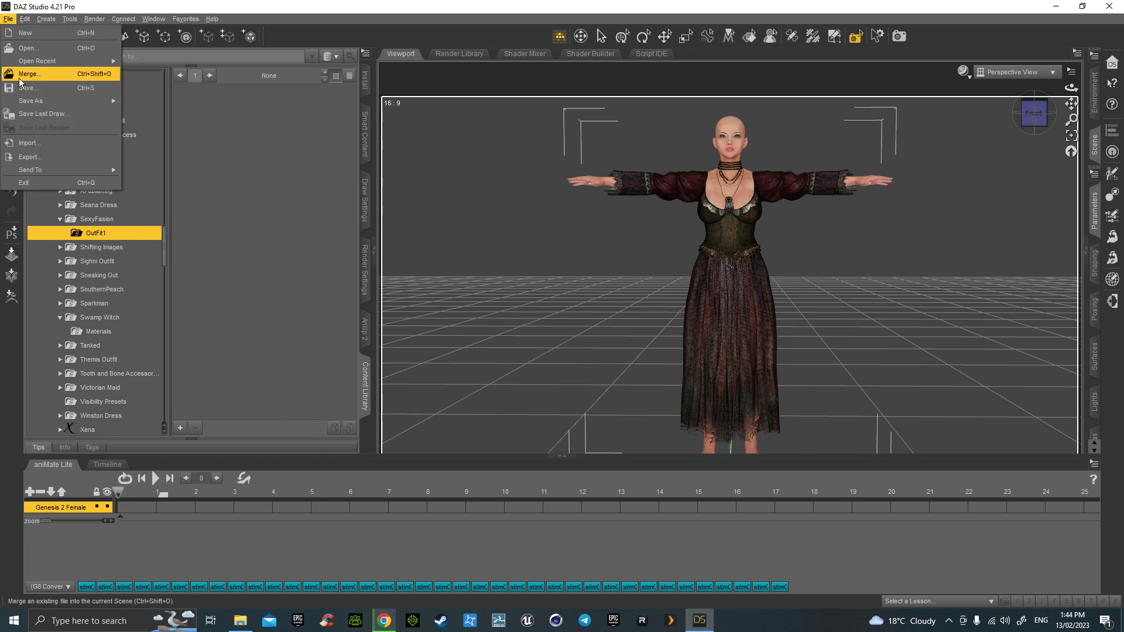
mouse_move(47, 100)
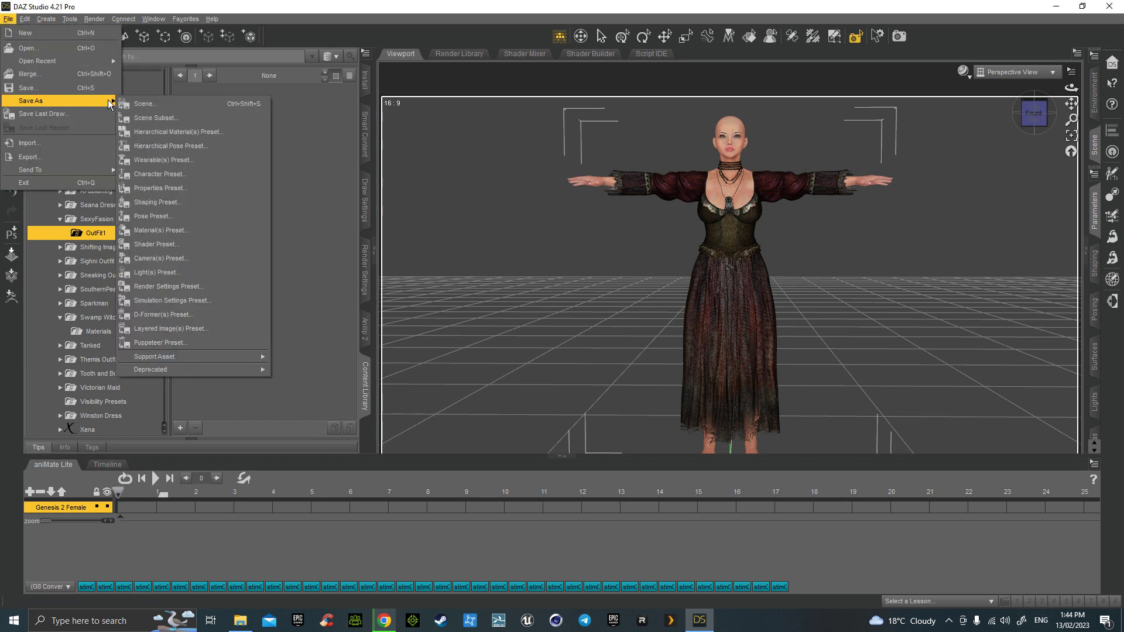
click(174, 160)
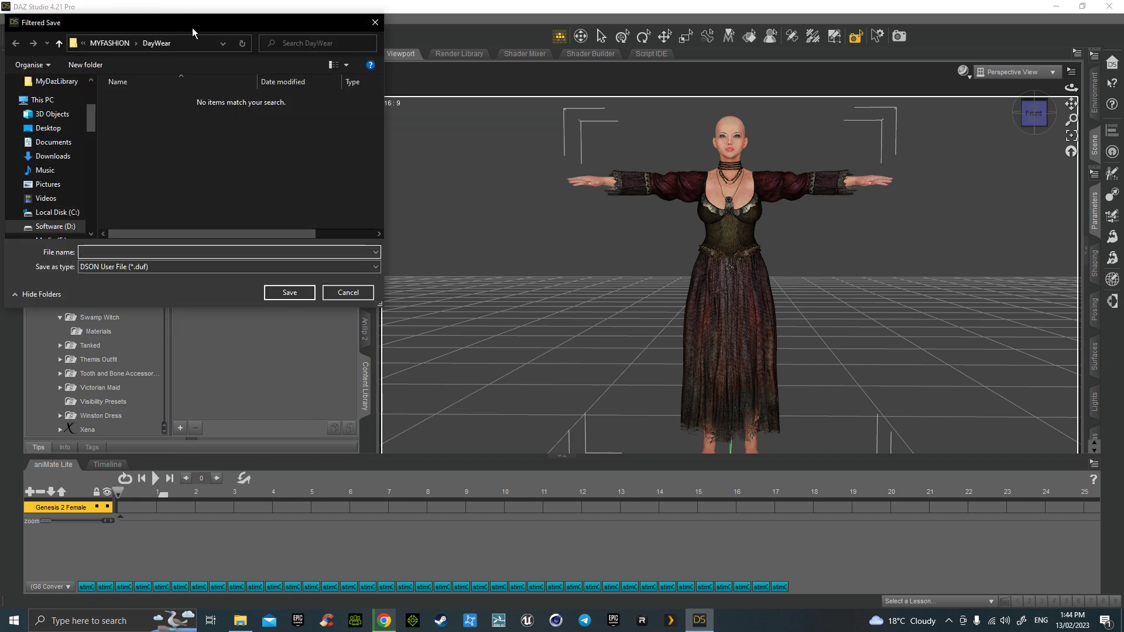
drag(195, 22, 470, 73)
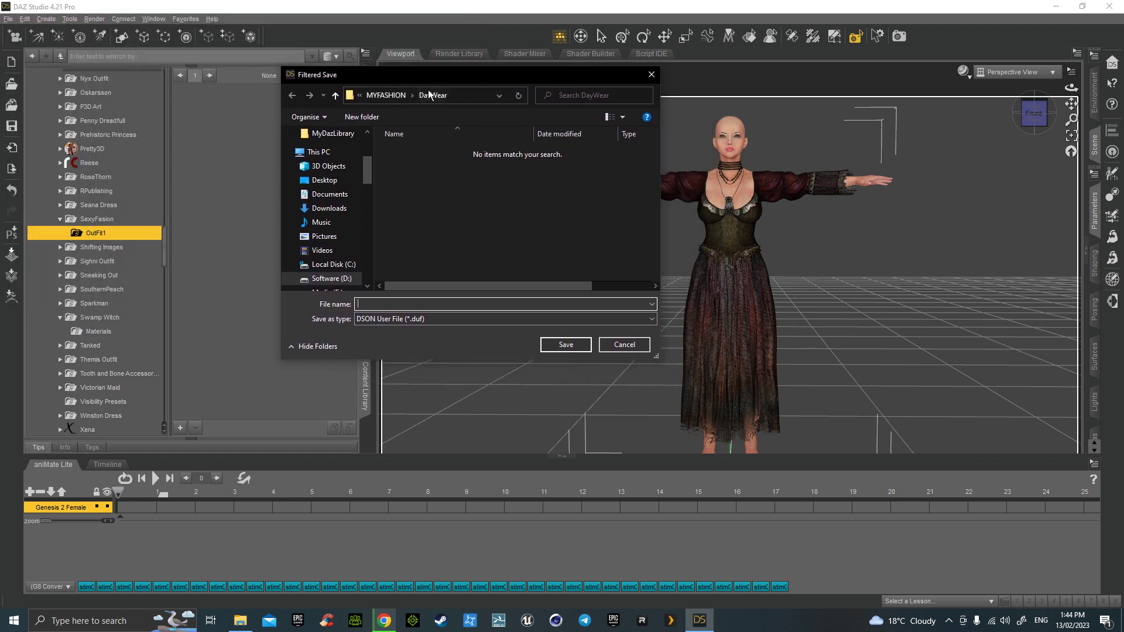
Step: Move the save location up from the DayWear folder to the MyDazLibrary folder
click(388, 96)
click(388, 95)
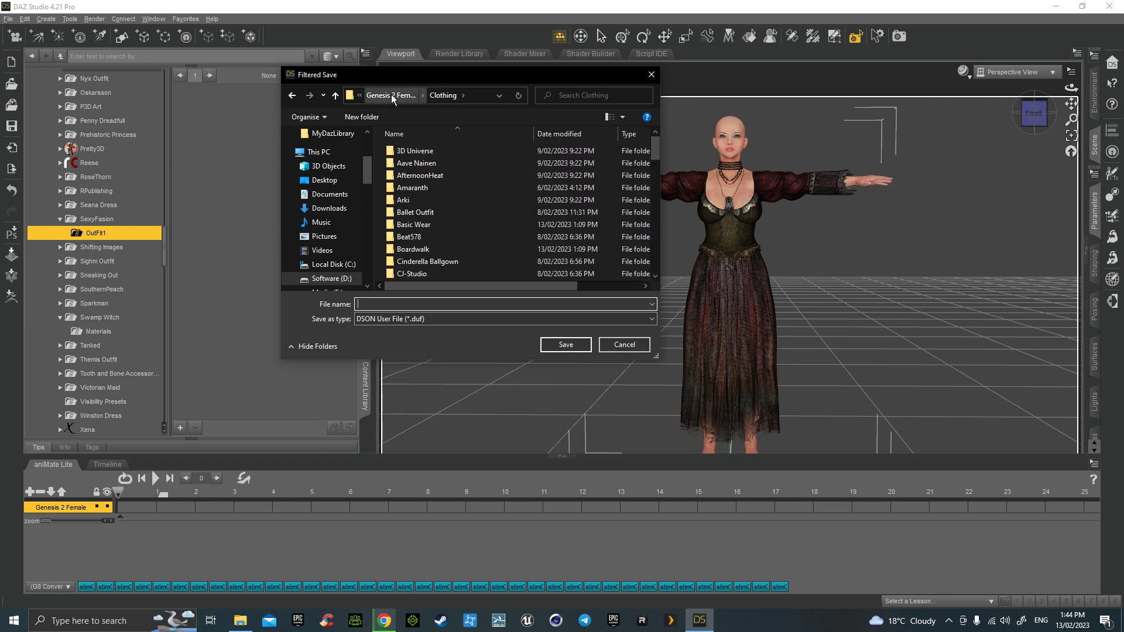
click(391, 95)
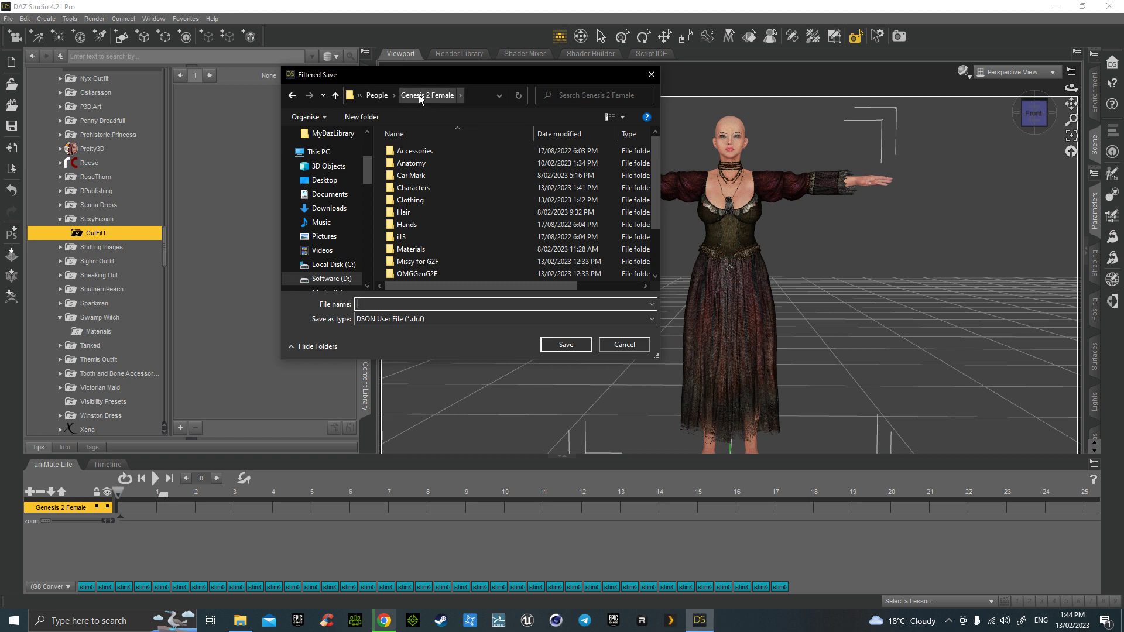
click(377, 96)
click(391, 95)
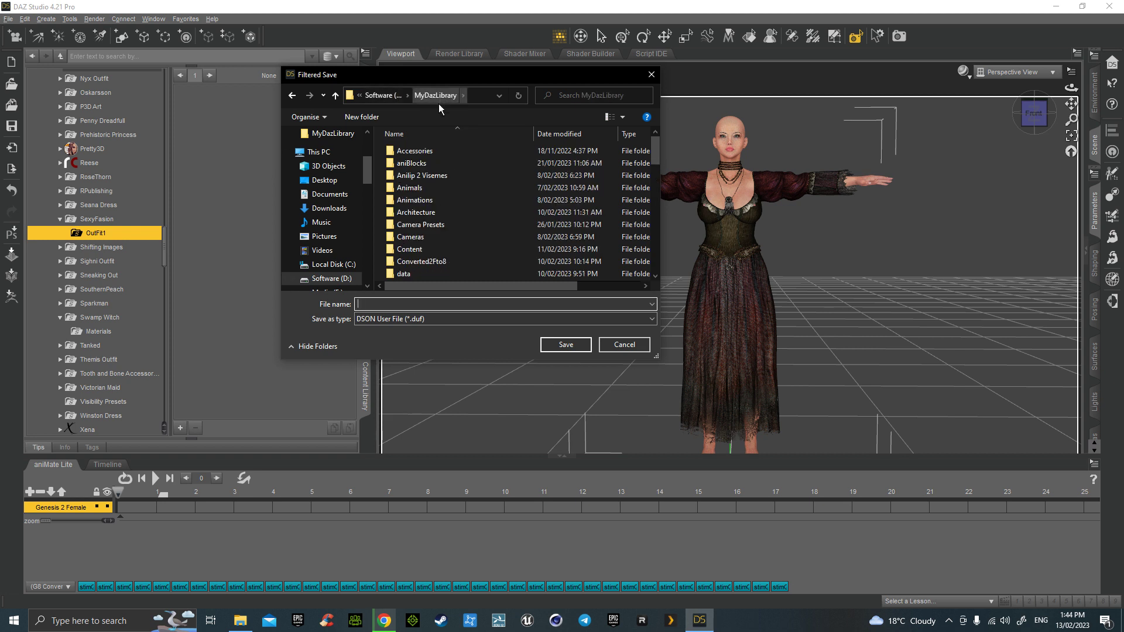
Step: Set the save location to the Clothing folder of Genesis 2 Female under People
click(430, 247)
scroll(431, 250, down, 4)
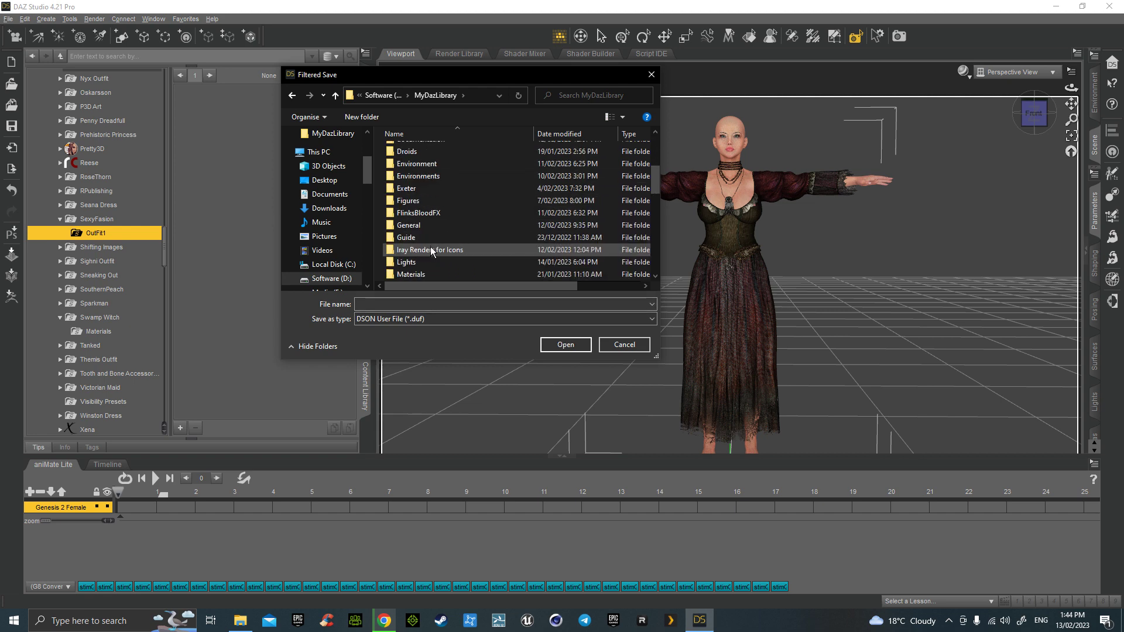
scroll(427, 216, down, 2)
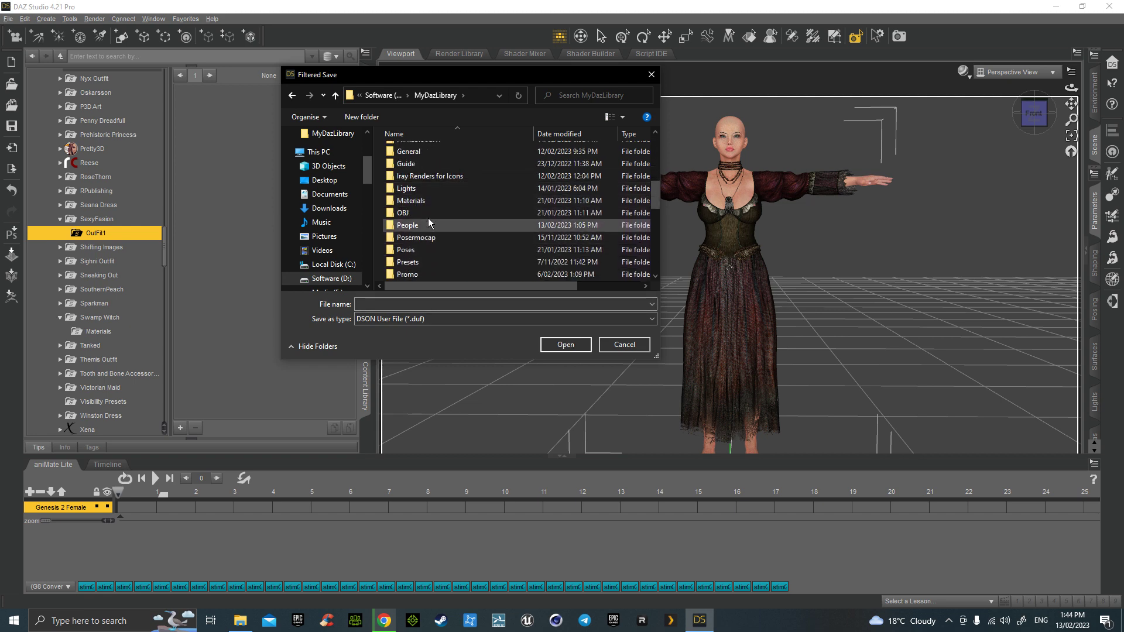
double_click(427, 223)
scroll(439, 226, down, 4)
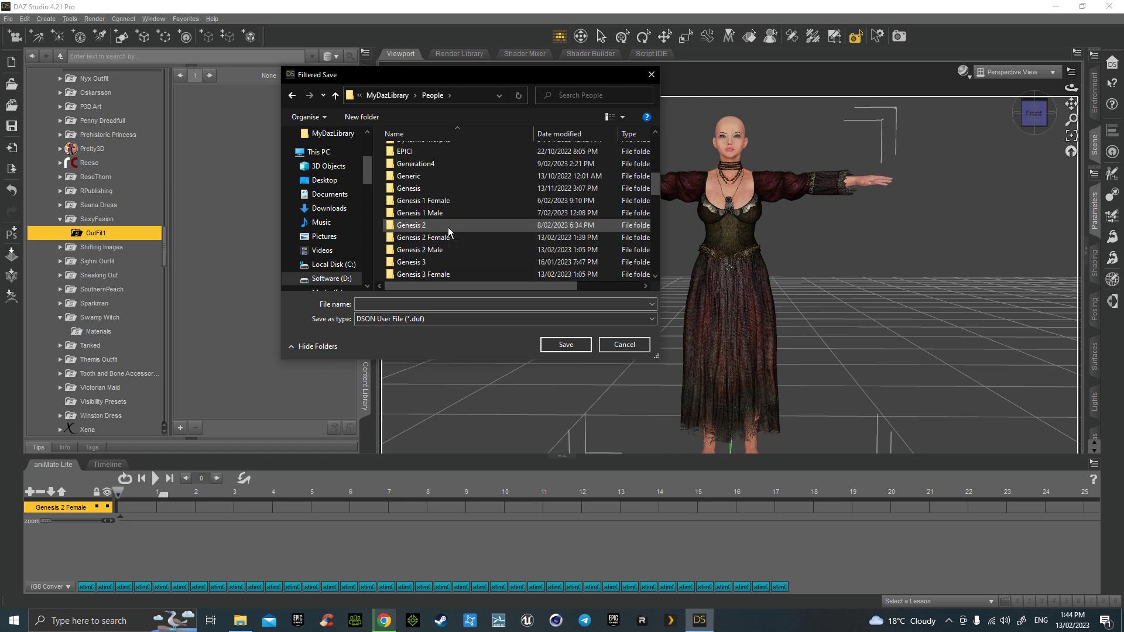
scroll(448, 228, down, 3)
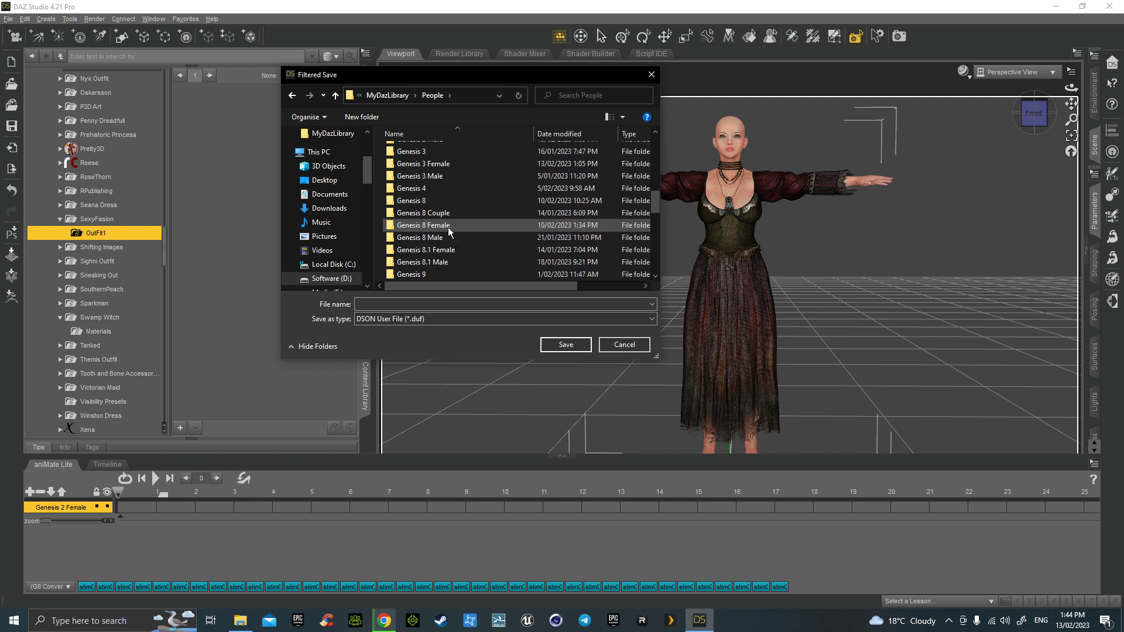
scroll(437, 153, up, 1)
double_click(437, 163)
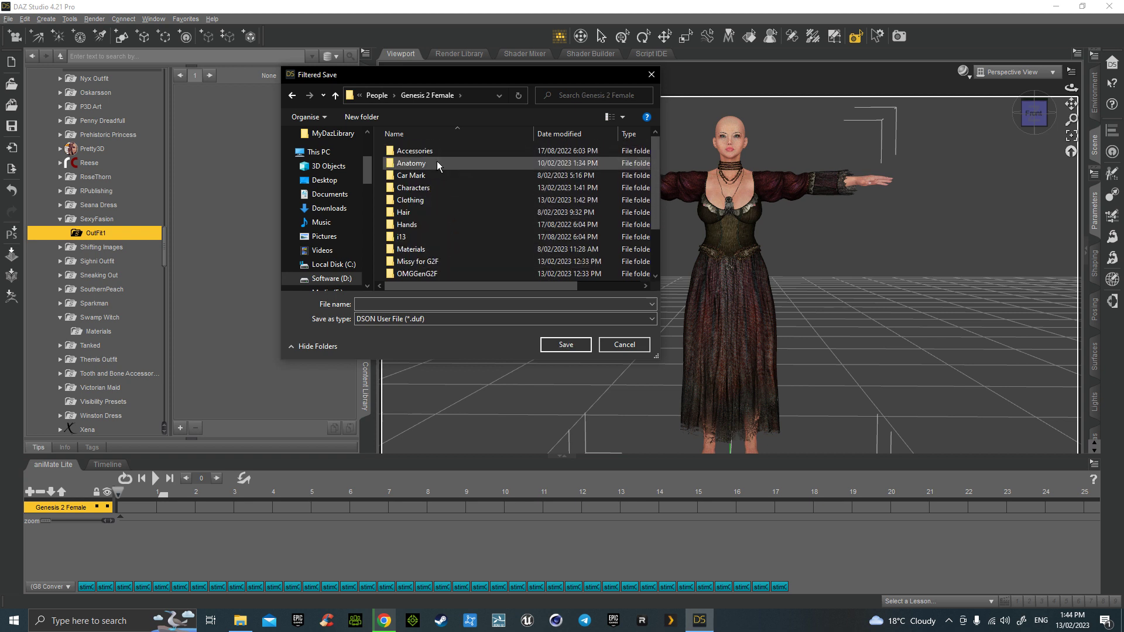
scroll(437, 162, down, 1)
double_click(437, 165)
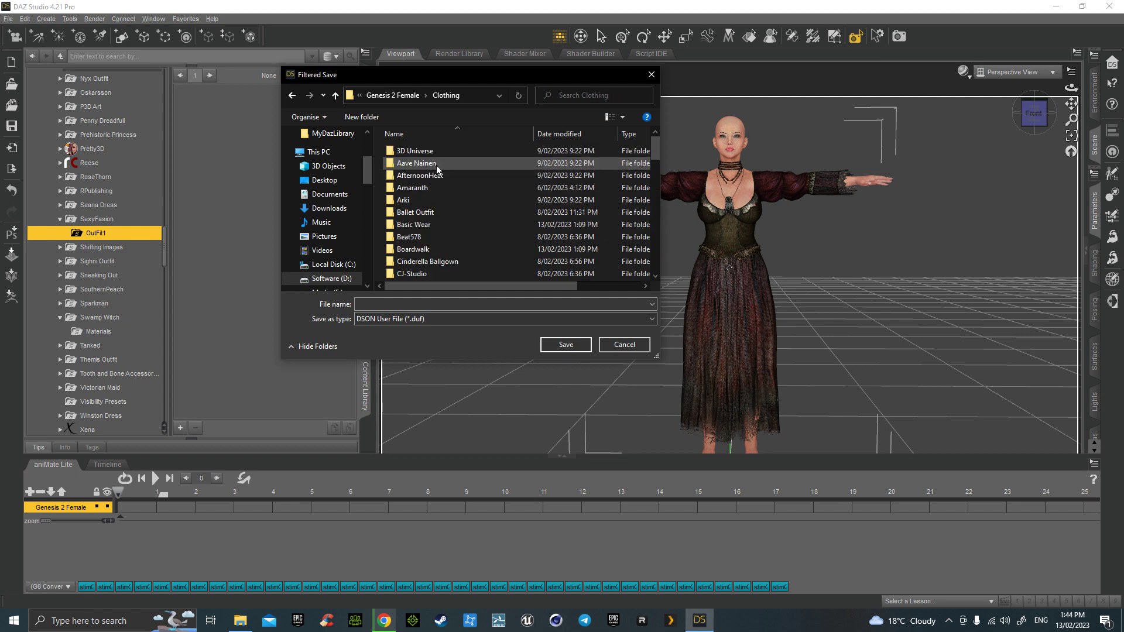
Step: Create a new folder named Magiclady inside the MYFASHION folder of the Clothing directory
scroll(437, 176, down, 6)
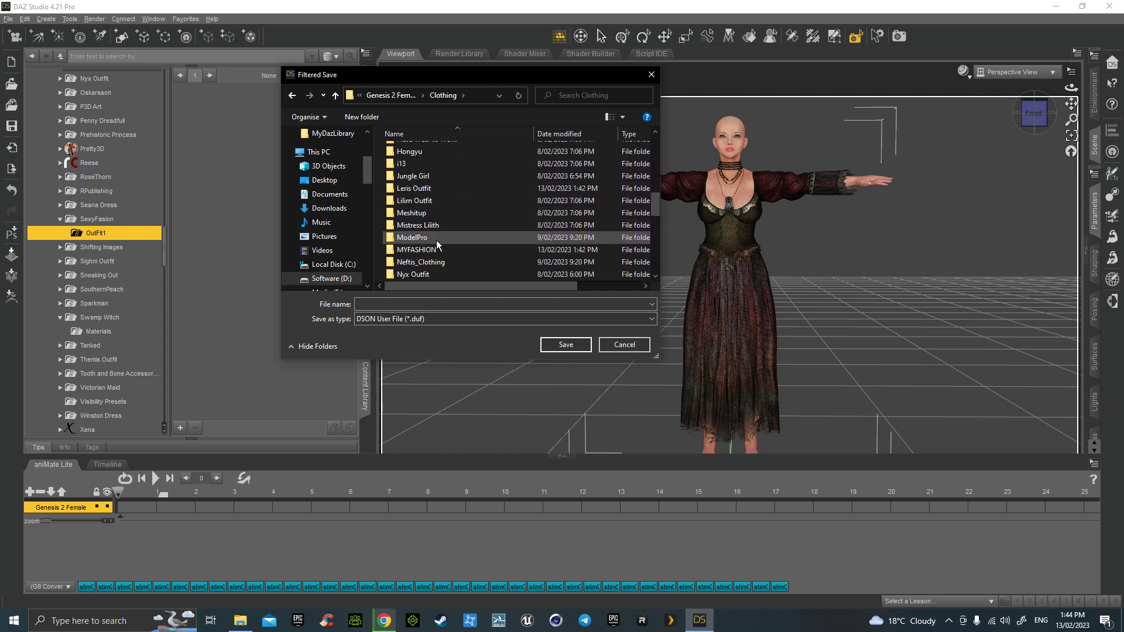
scroll(437, 234, down, 2)
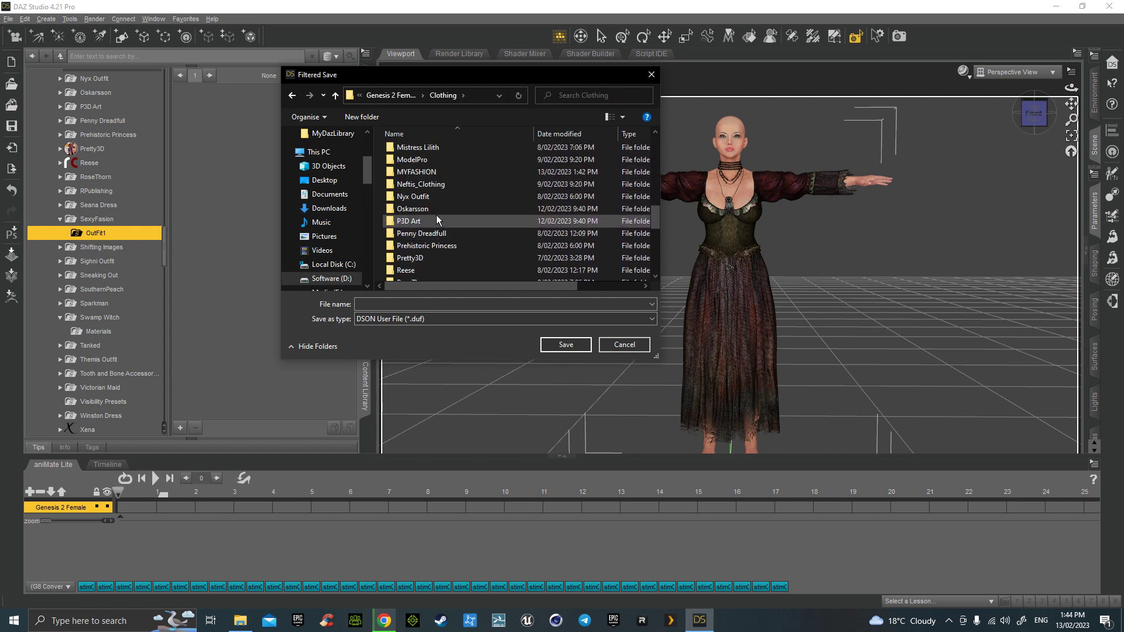
double_click(431, 171)
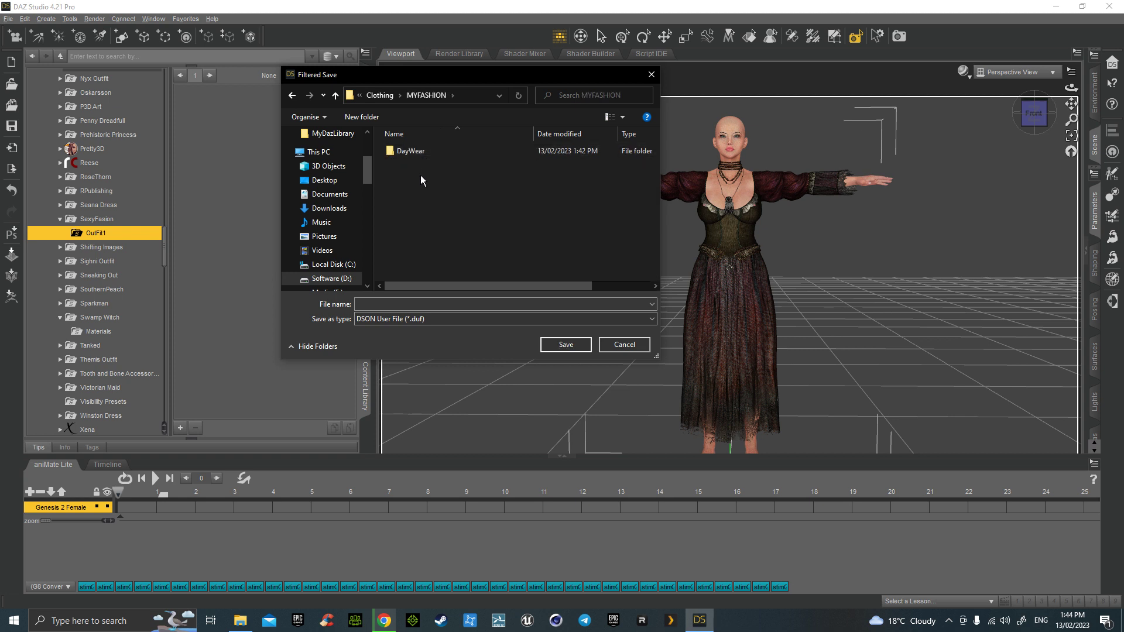
click(370, 117)
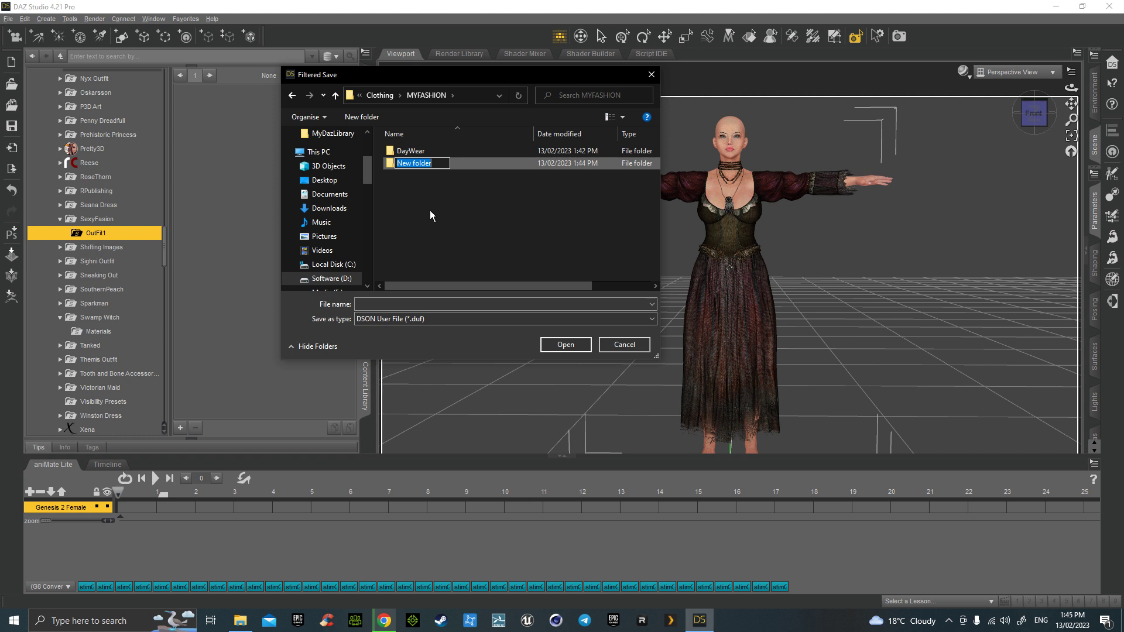
text(Magiclady)
key(Return)
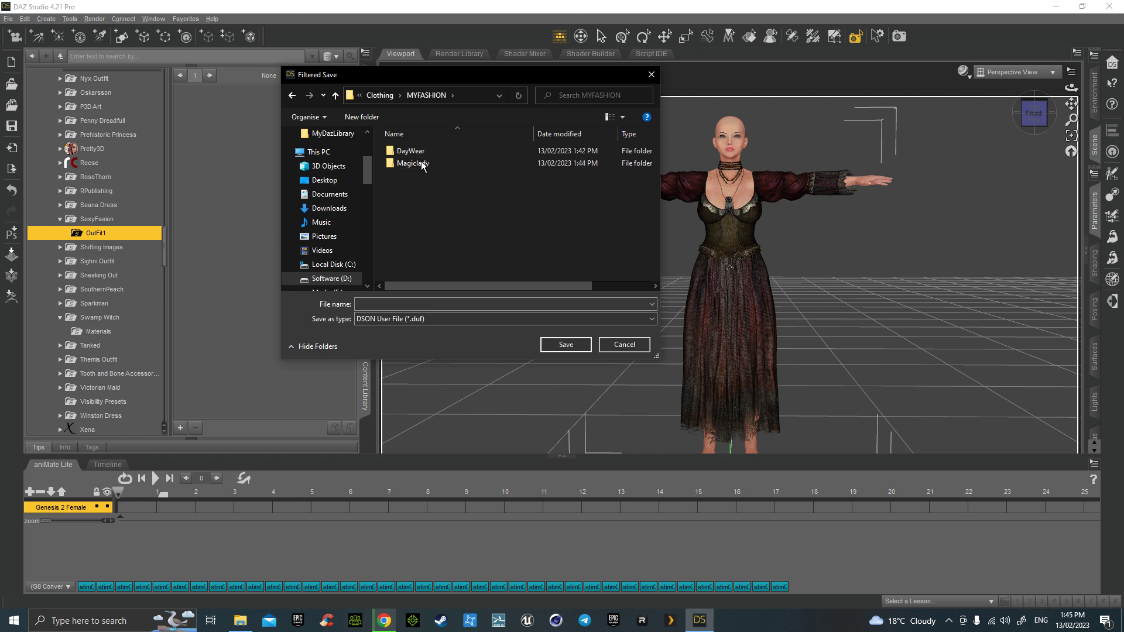
Step: Save the Wearable(s) Preset as Style1 in the Magiclady folder, including the Swamp Witch Necklace, Top, Skirt and Belt
double_click(419, 164)
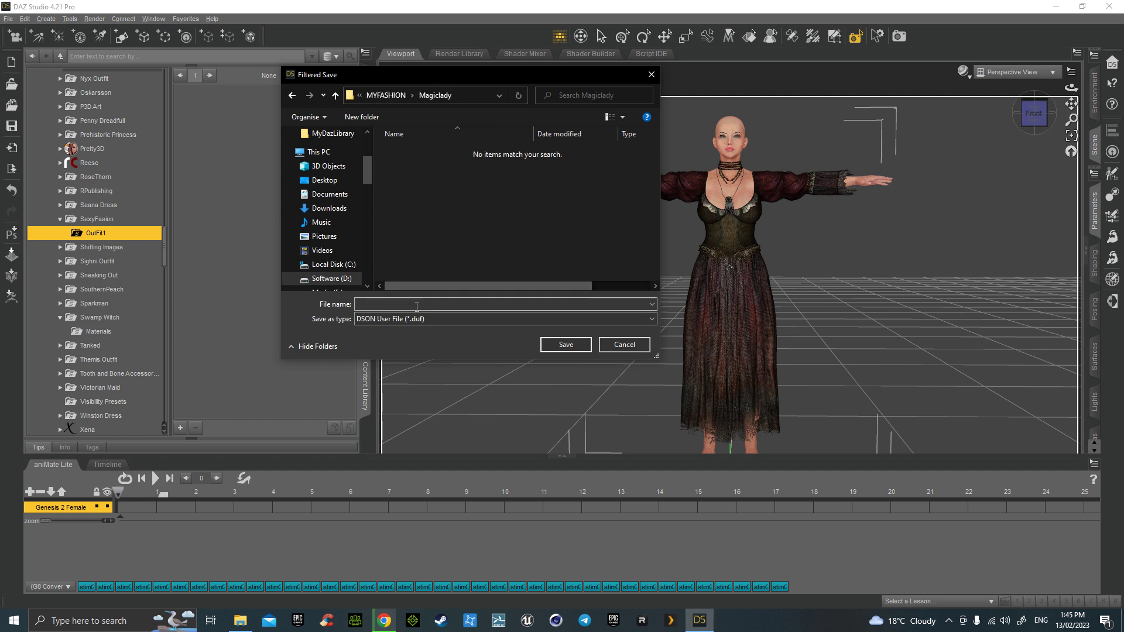
click(417, 304)
text(St)
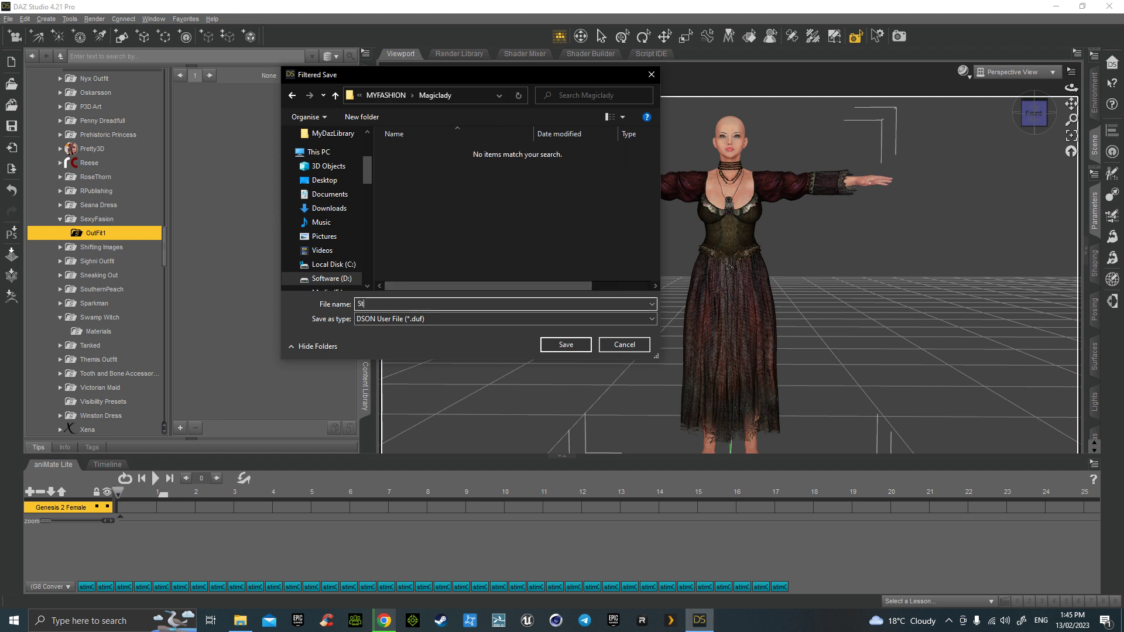
text(yle1)
click(581, 347)
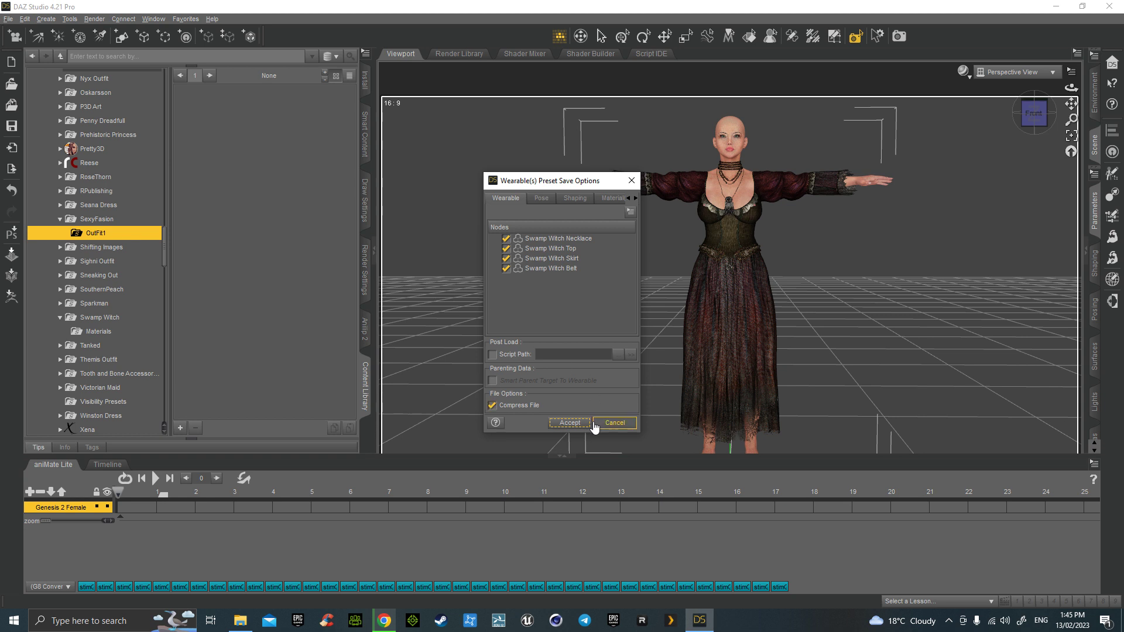
click(569, 422)
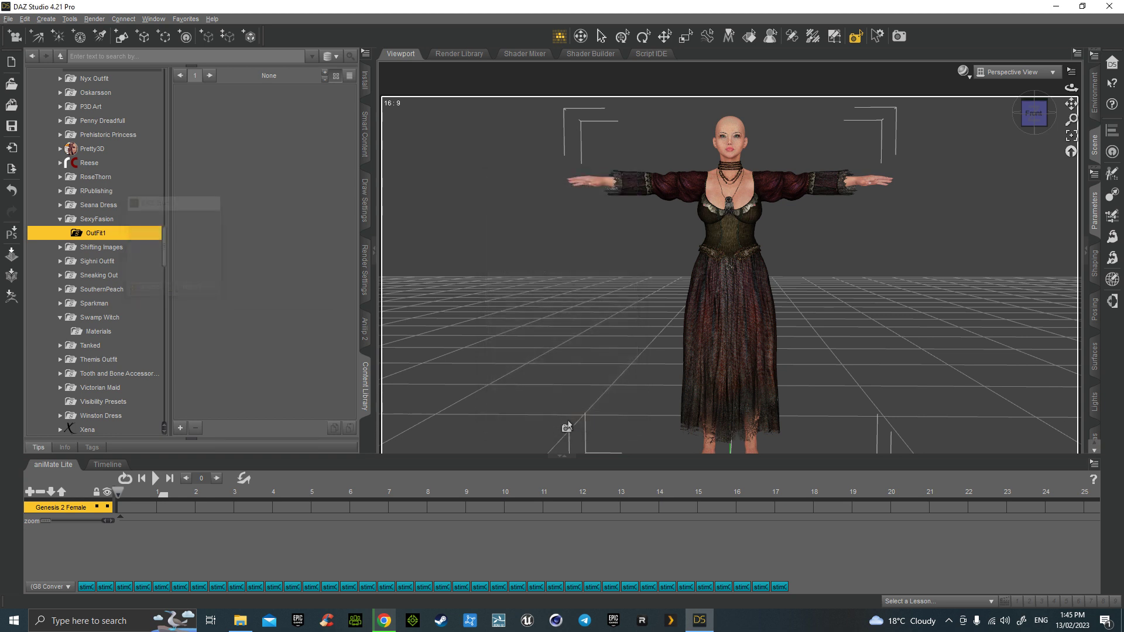
Step: Check the SexyFasion folder and its OutFit1 subfolder in the content library for the saved preset
click(97, 219)
right_click(100, 222)
click(129, 318)
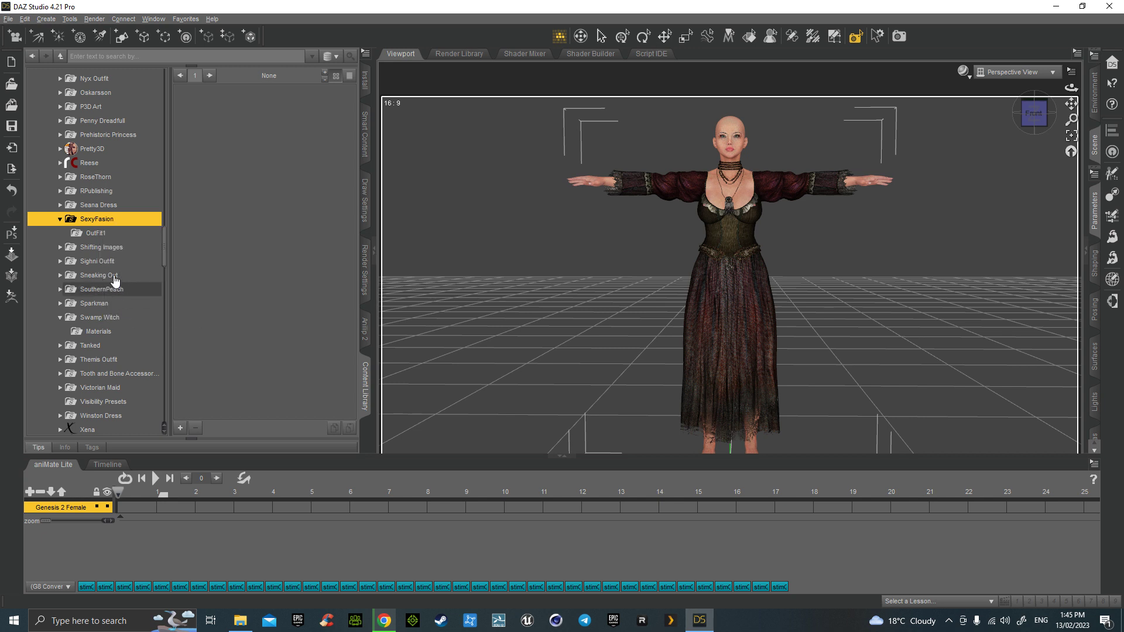
click(119, 235)
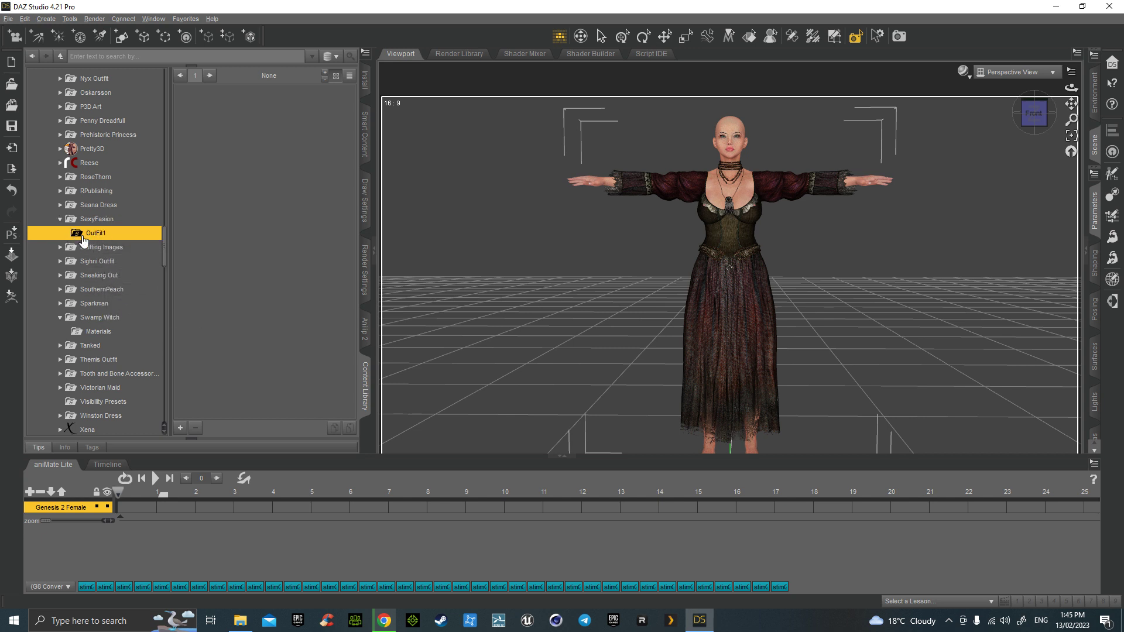
Step: Expand the MYFASHION folder under Clothing and open its Magiclady subfolder
scroll(93, 234, up, 6)
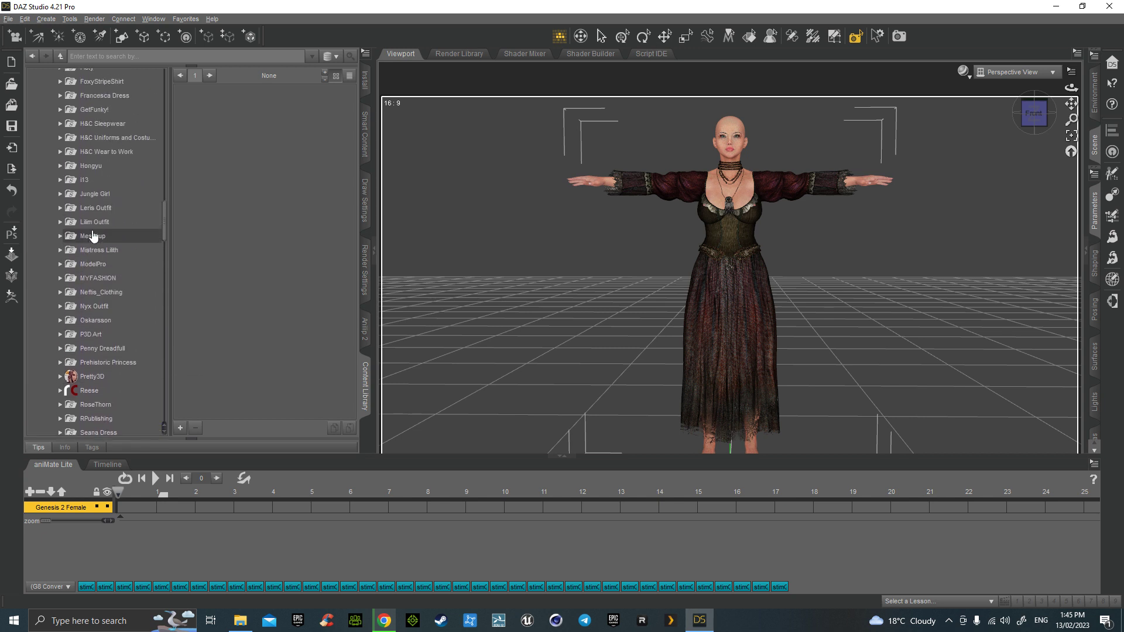
click(94, 294)
click(61, 292)
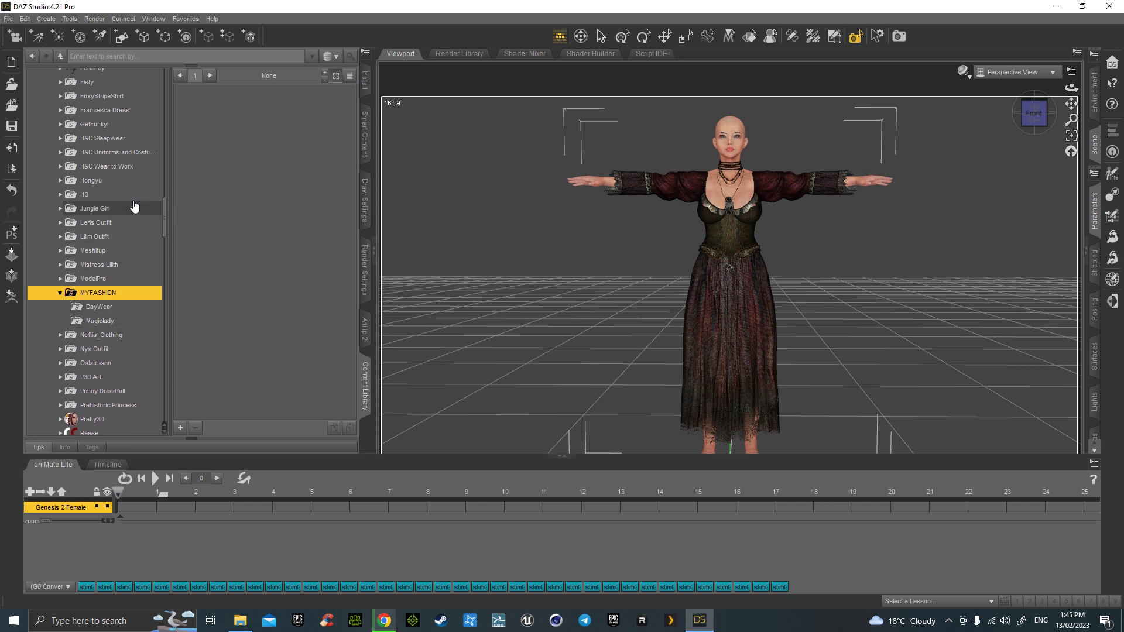
scroll(101, 217, down, 6)
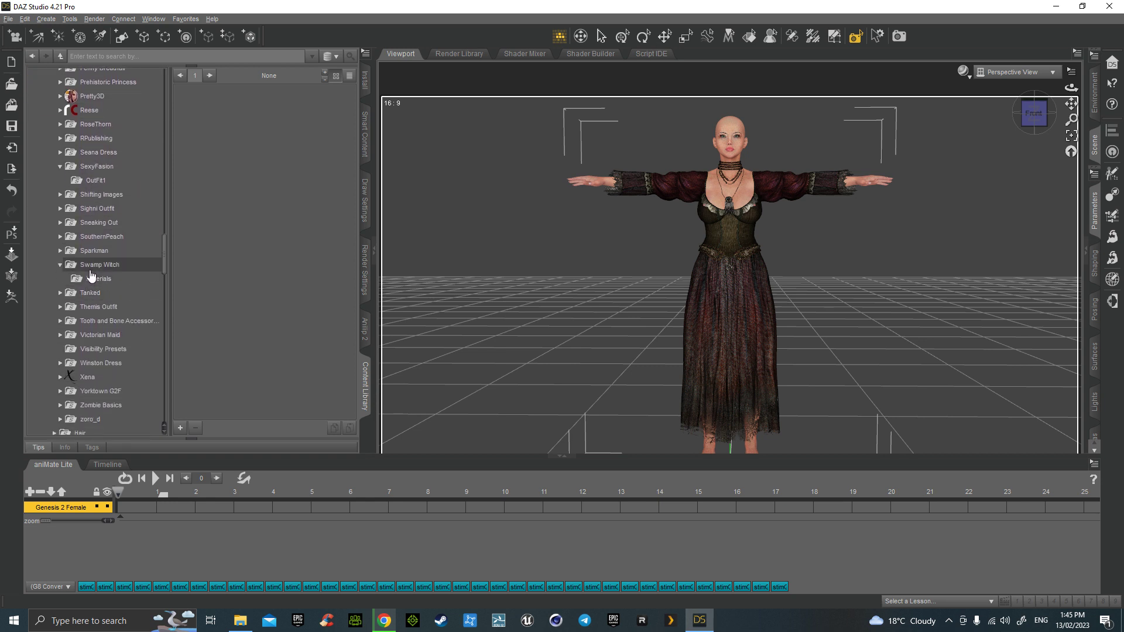
scroll(91, 280, up, 4)
scroll(91, 279, up, 3)
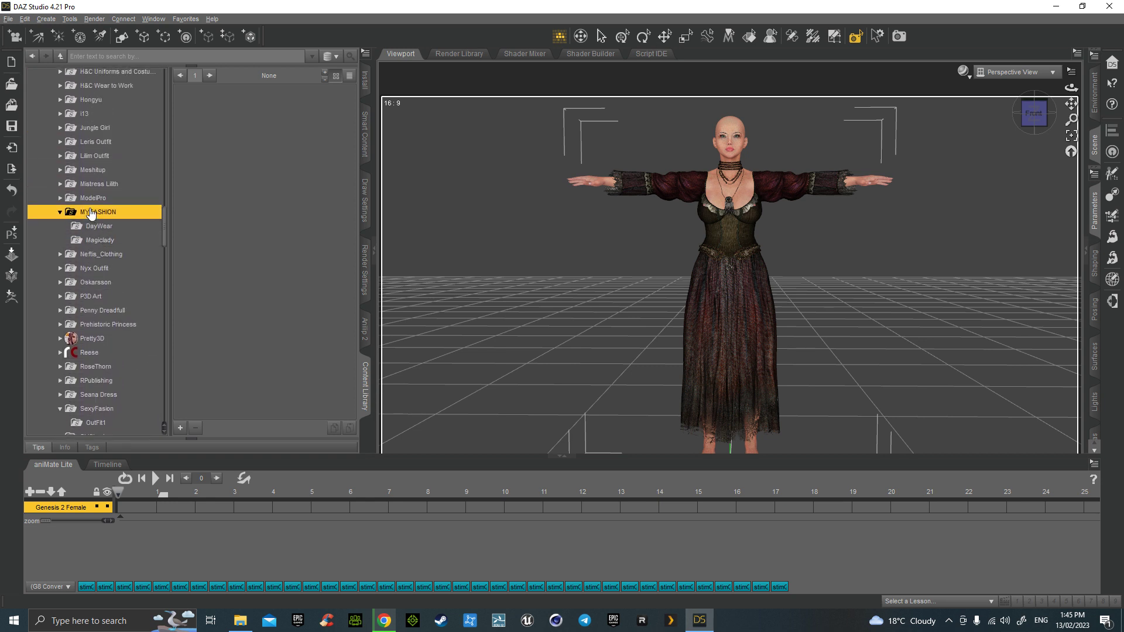
click(97, 242)
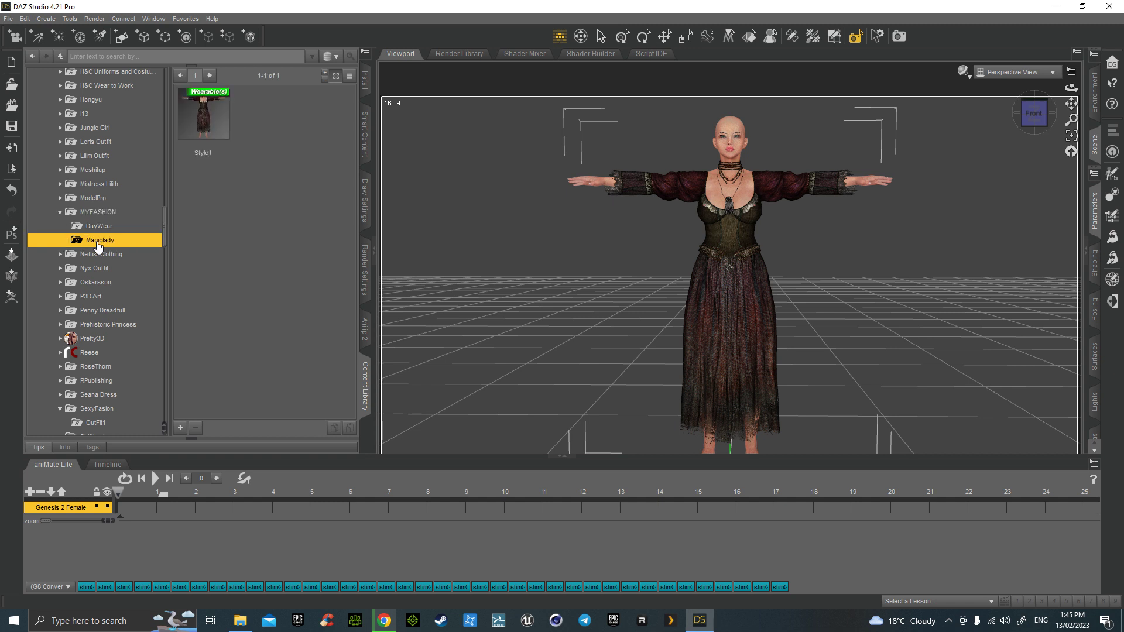
Step: Rename the Magiclady folder as SwampWitch
right_click(82, 240)
click(95, 261)
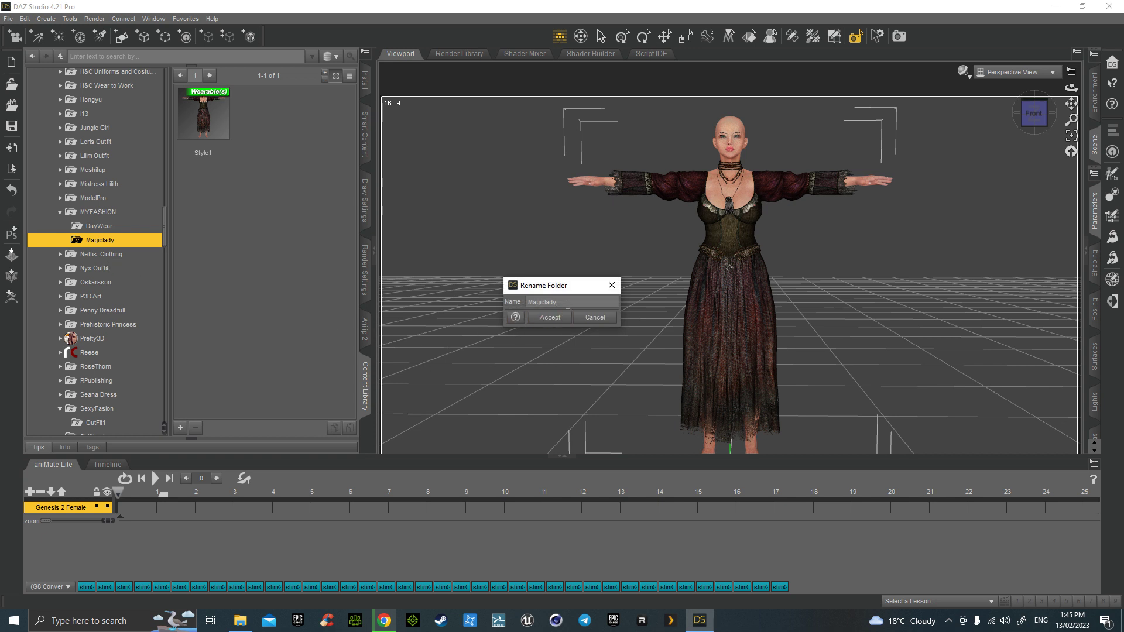
drag(557, 302, 510, 306)
text(SwampWitch)
click(550, 318)
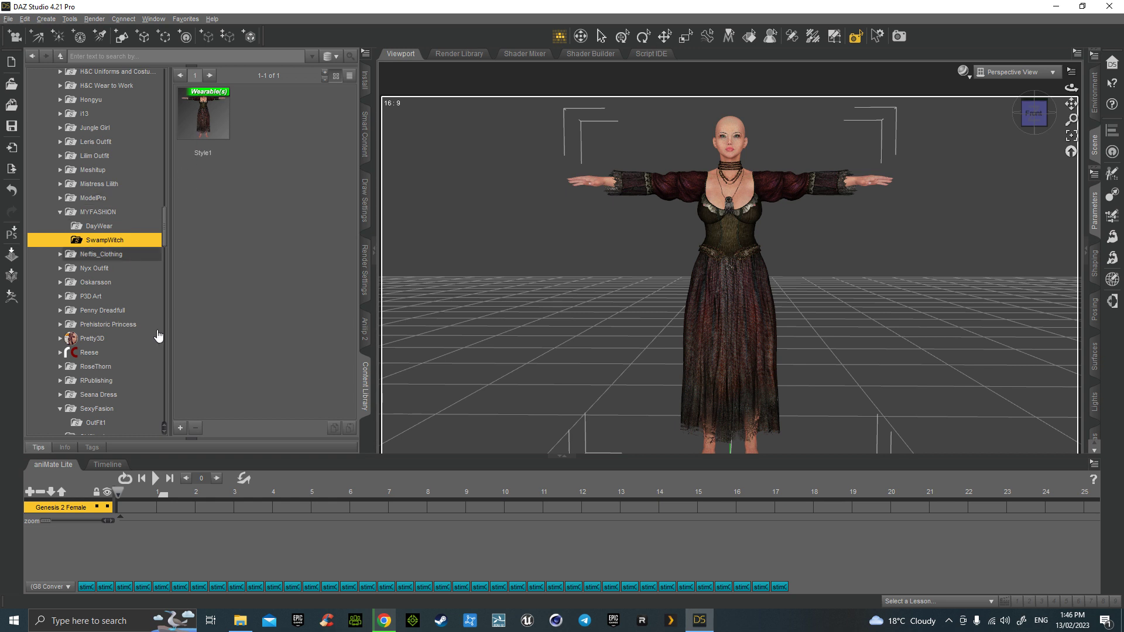
Step: Delete the SexyFasion folder and its contents from the Clothing library
scroll(125, 342, down, 2)
scroll(124, 341, down, 1)
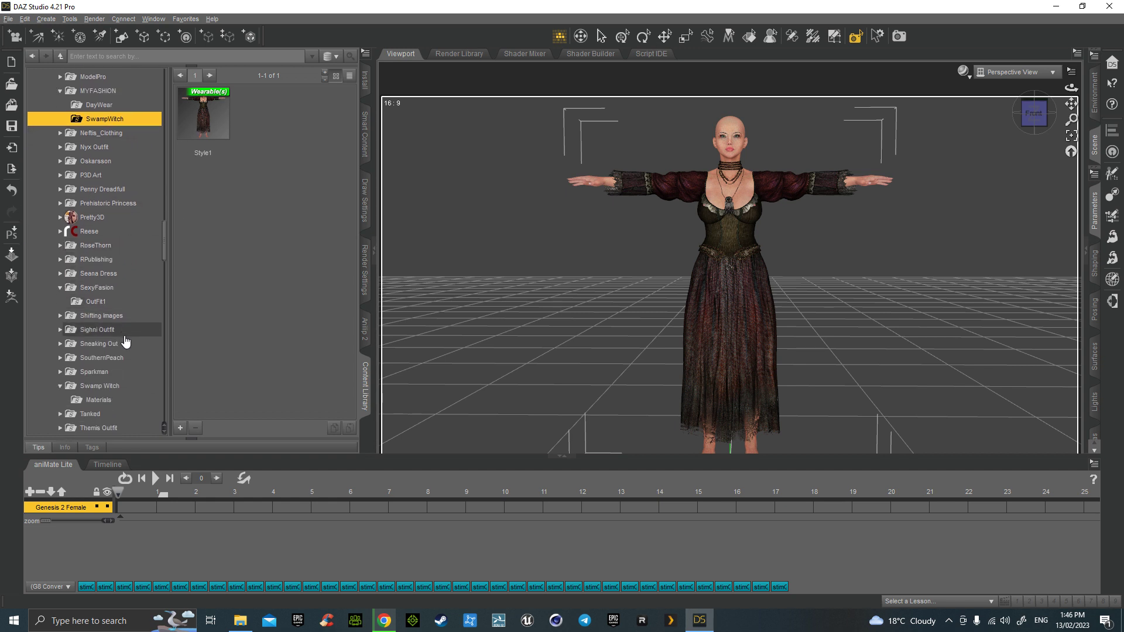
click(88, 289)
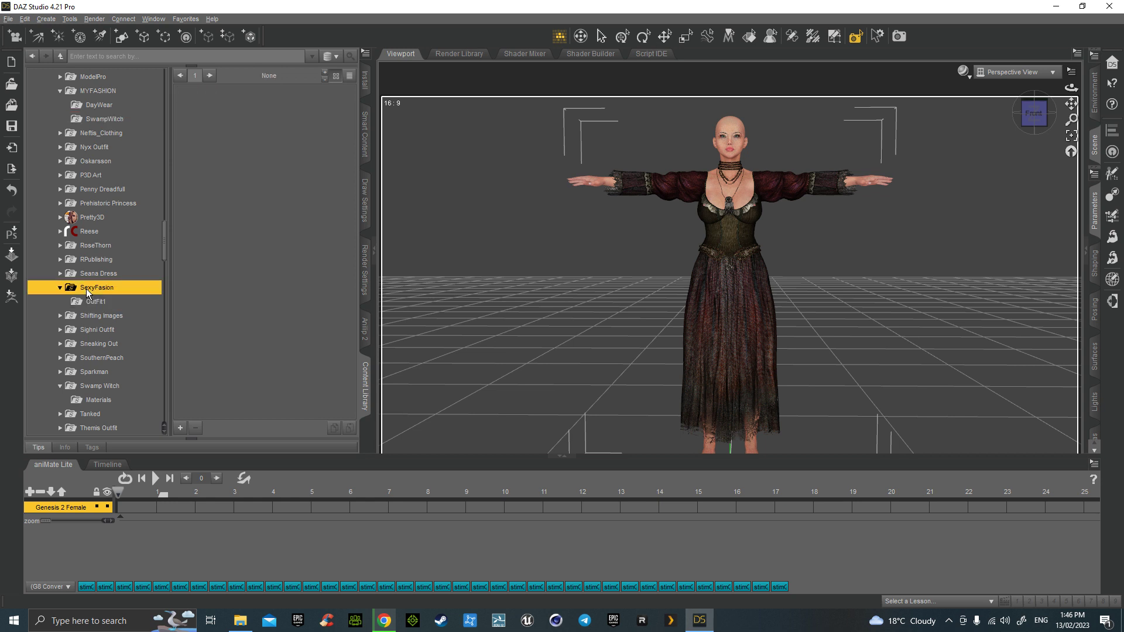
right_click(87, 291)
click(115, 323)
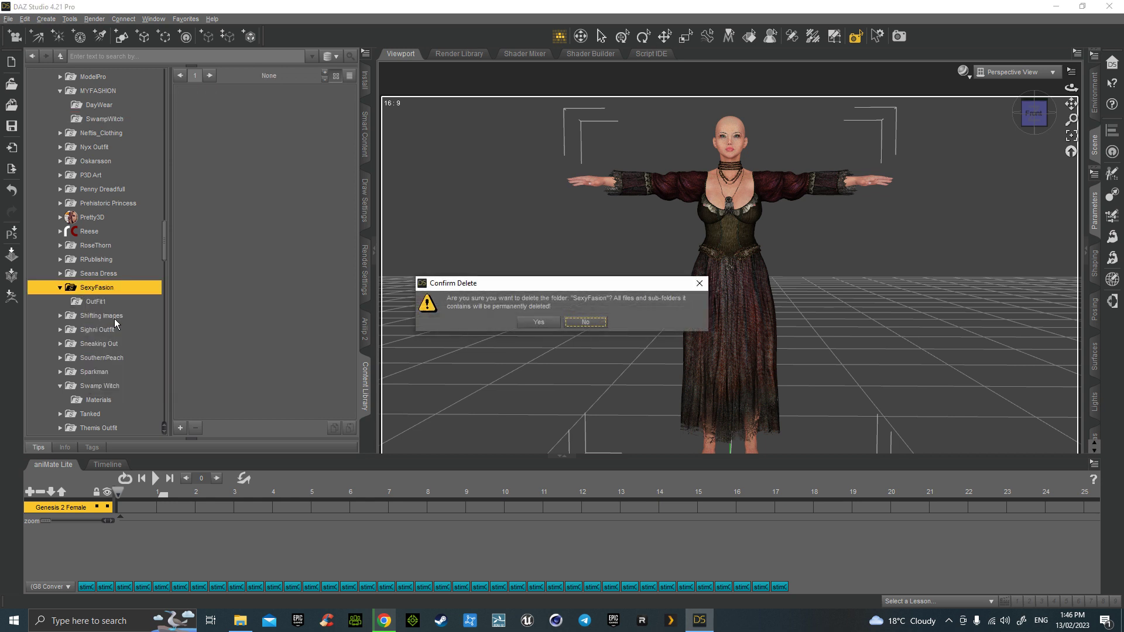
click(538, 323)
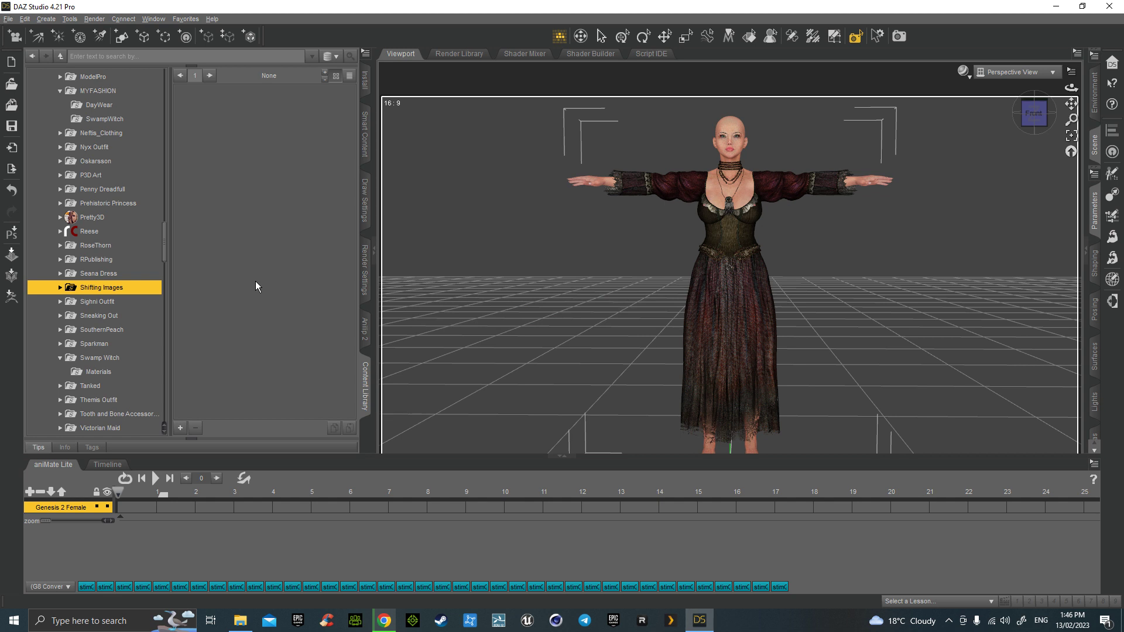
Step: Open the SwampWitch folder under MYFASHION and view the Style1 preset
scroll(153, 278, up, 2)
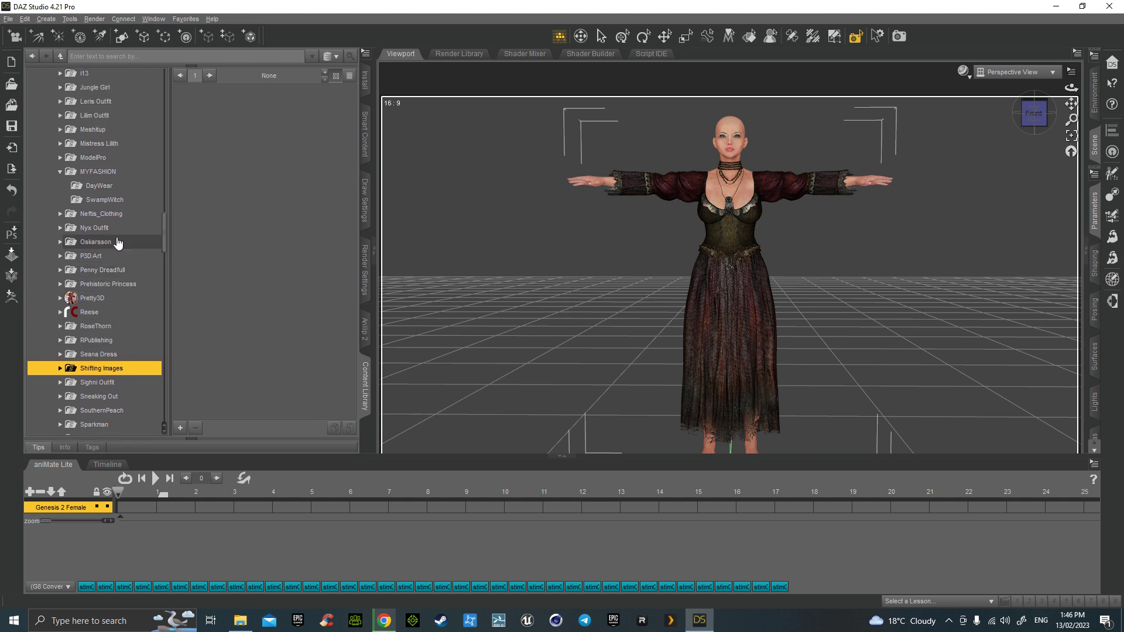
click(96, 201)
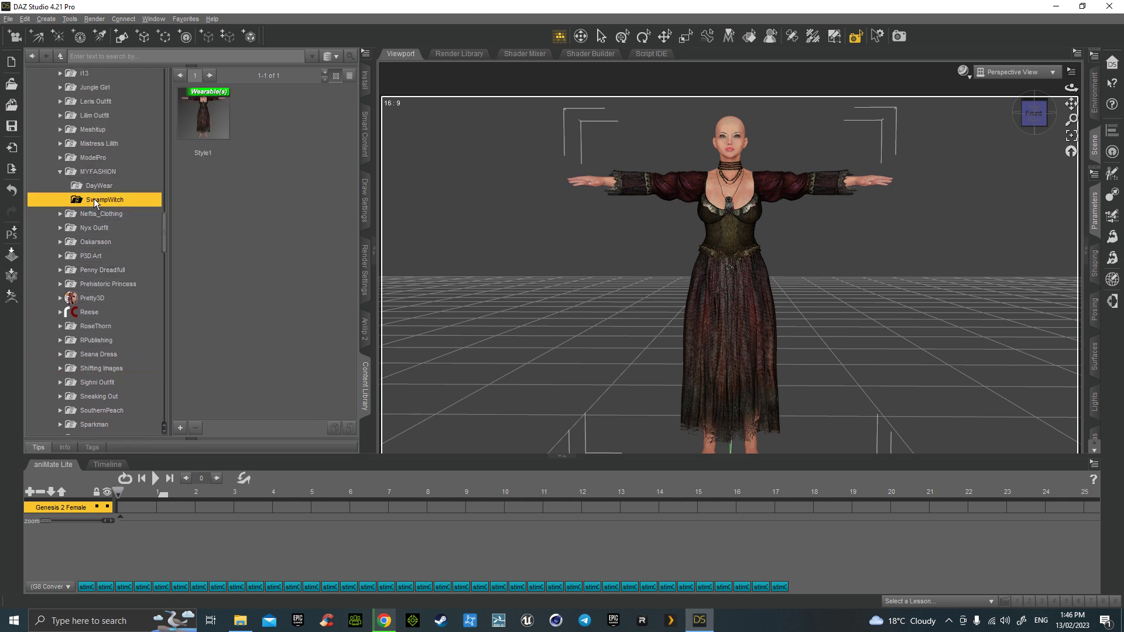
mouse_move(200, 128)
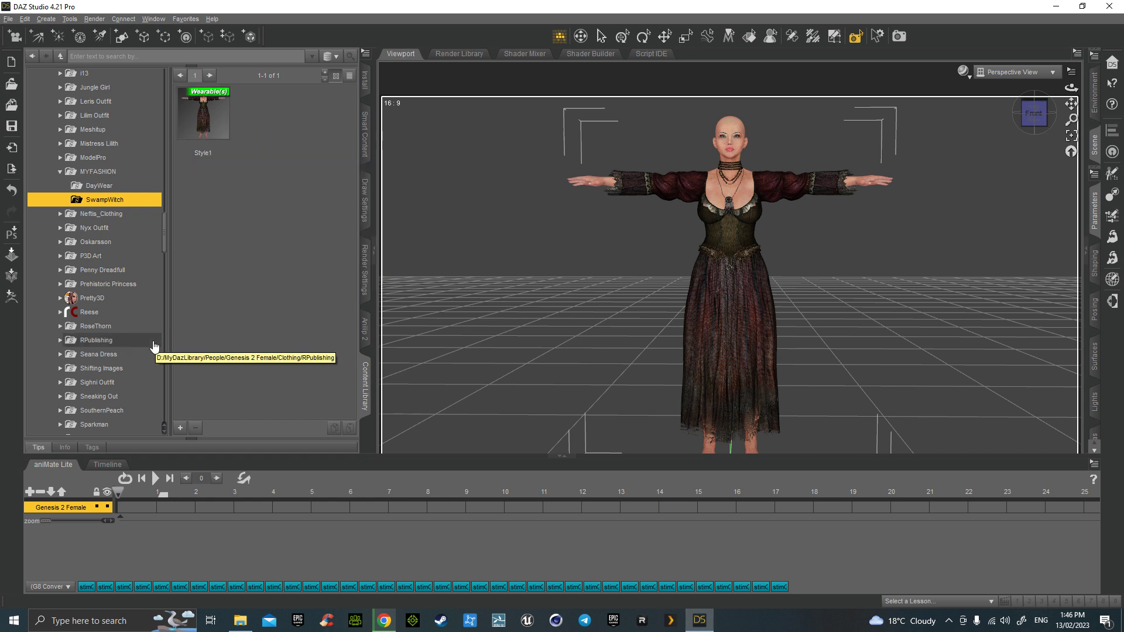
Step: Apply the Seeress Top material from the Swamp Witch Materials folder to the Swamp Witch Top
scroll(100, 351, down, 3)
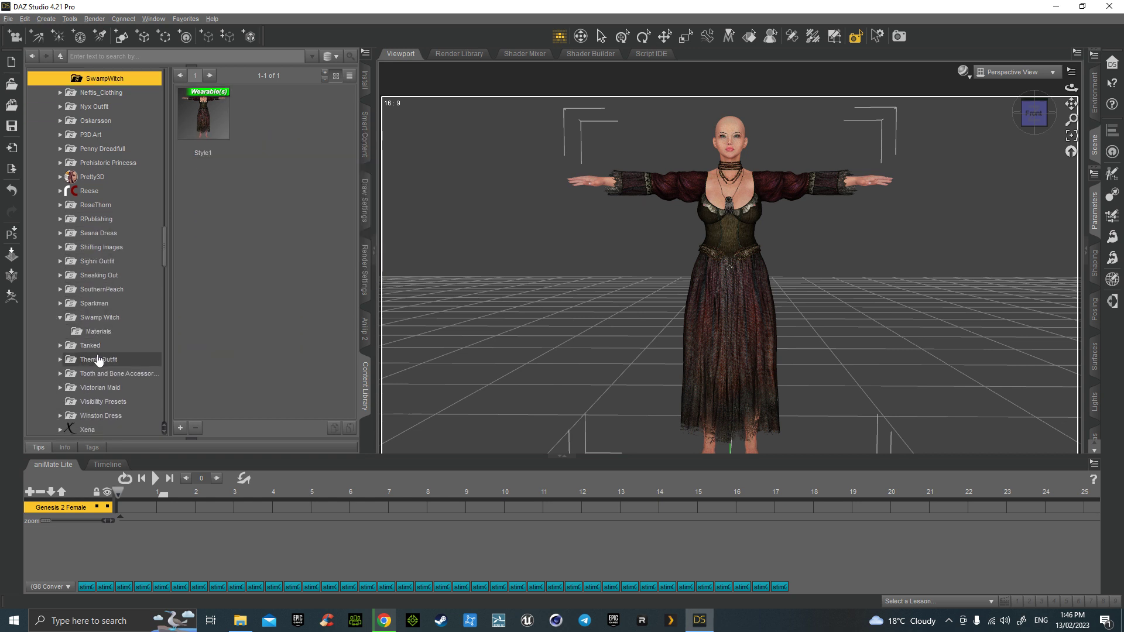
click(92, 332)
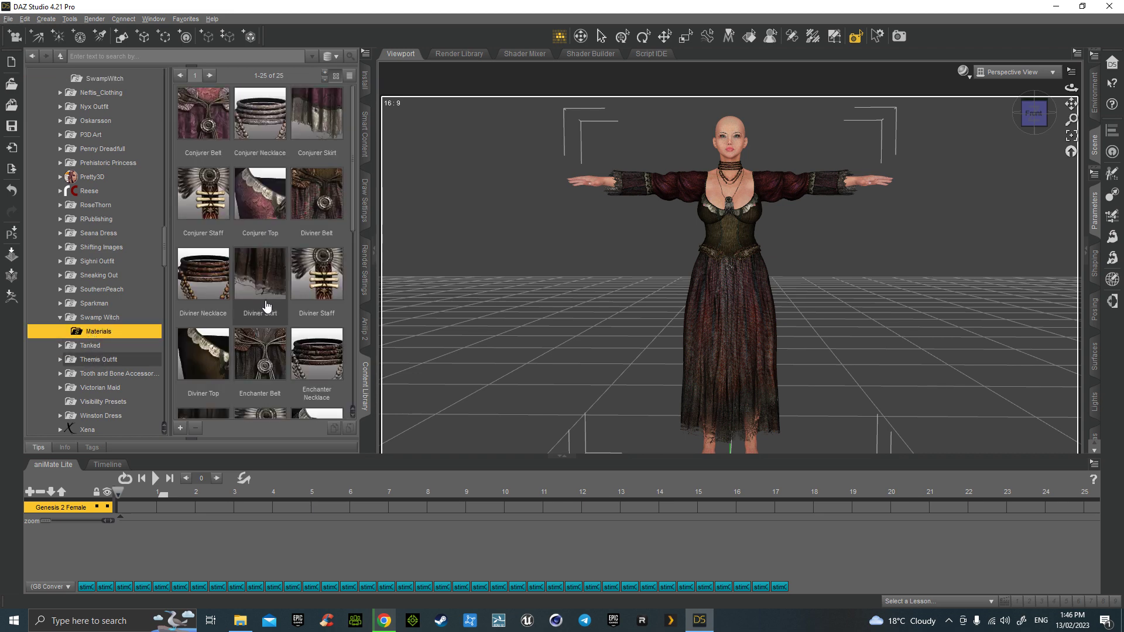
scroll(260, 252, down, 3)
click(1093, 145)
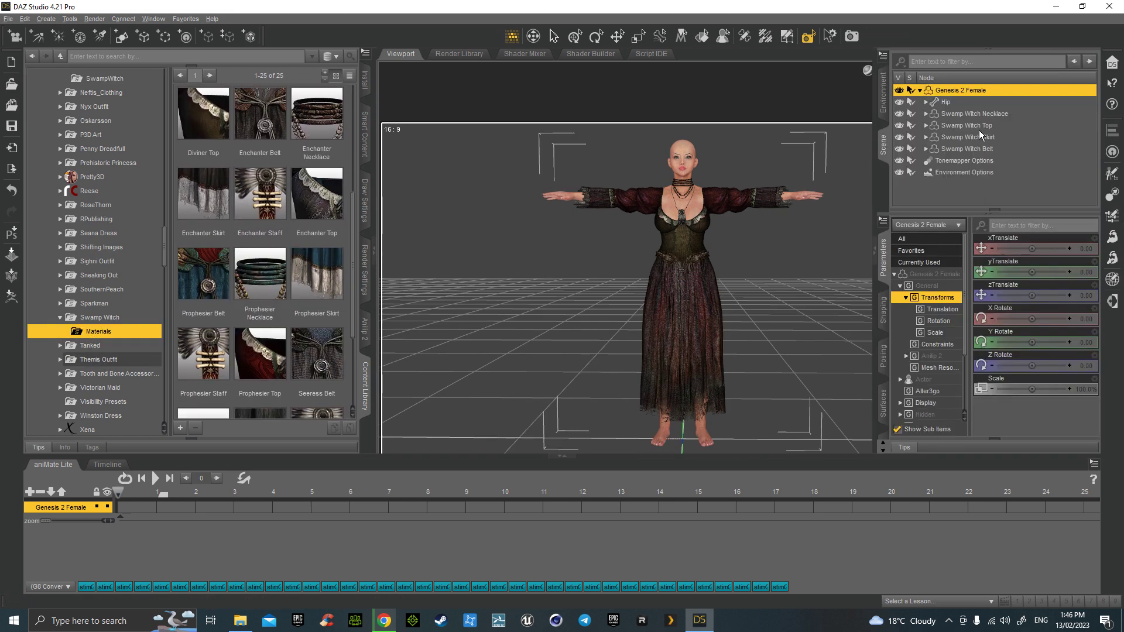
click(973, 126)
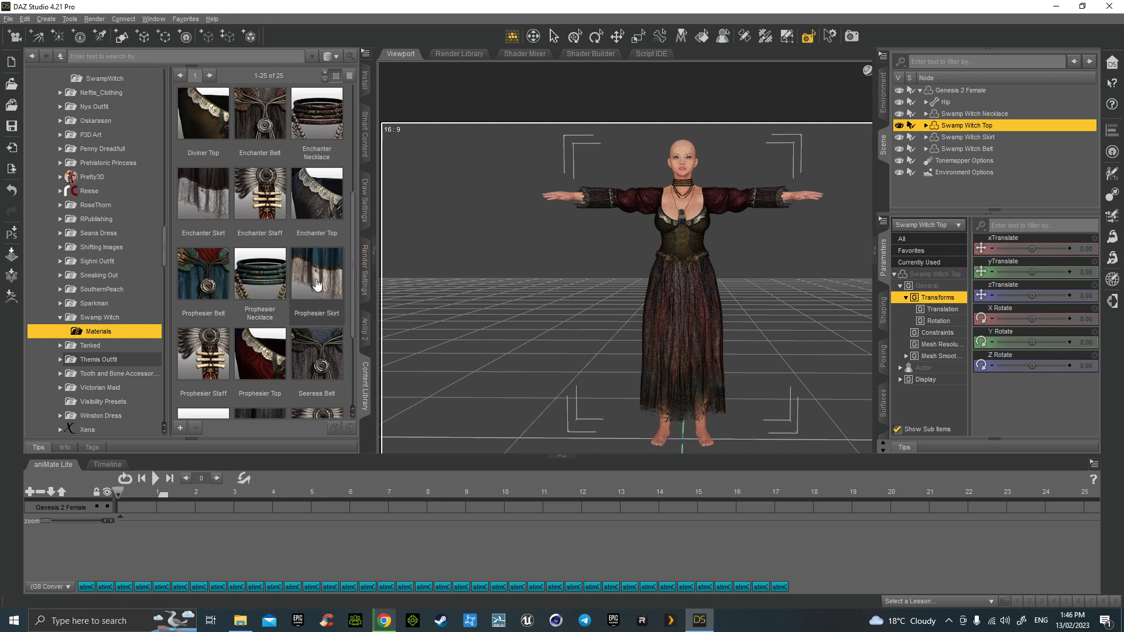
scroll(300, 291, down, 3)
click(206, 355)
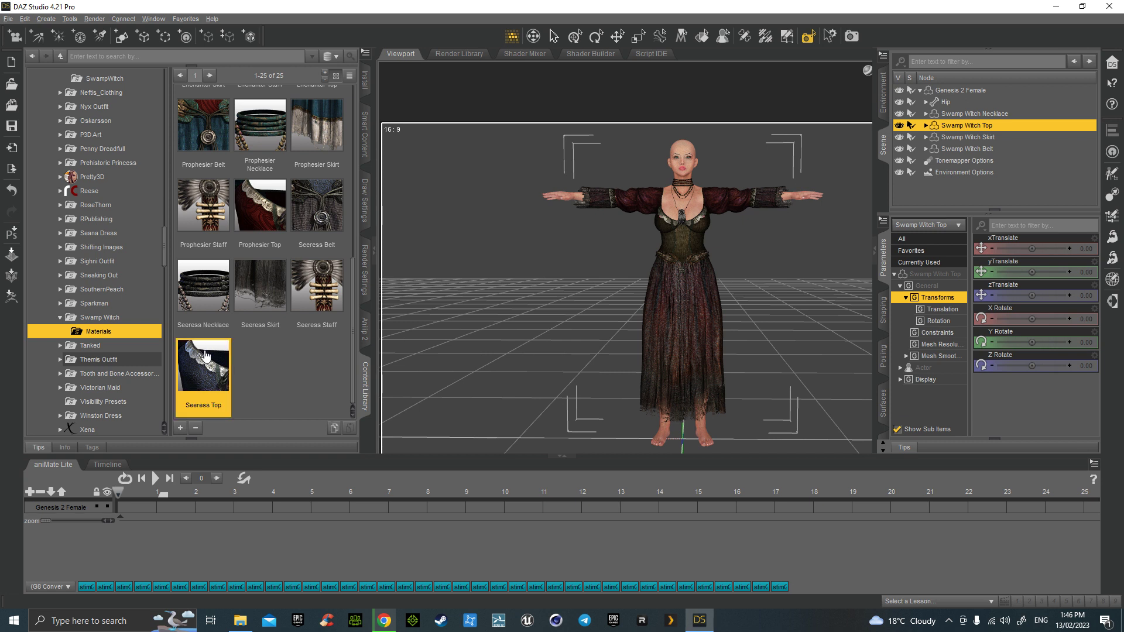
Step: Apply the Prophesier Skirt material to the Swamp Witch Skirt and the Prophesier Belt material to the Swamp Witch Belt
click(964, 138)
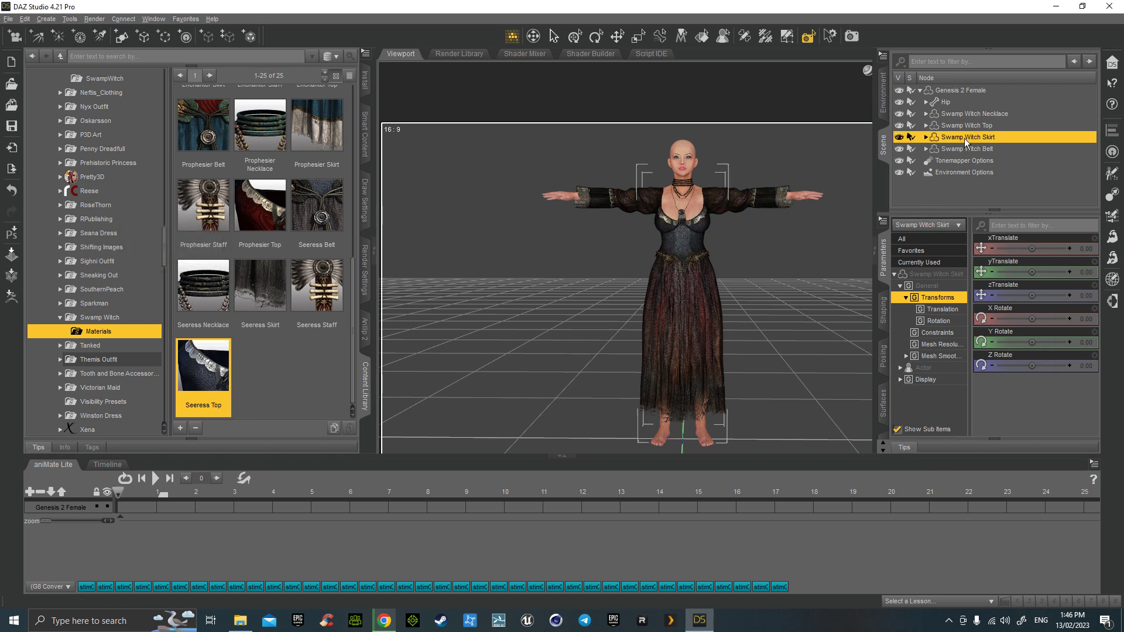
click(318, 129)
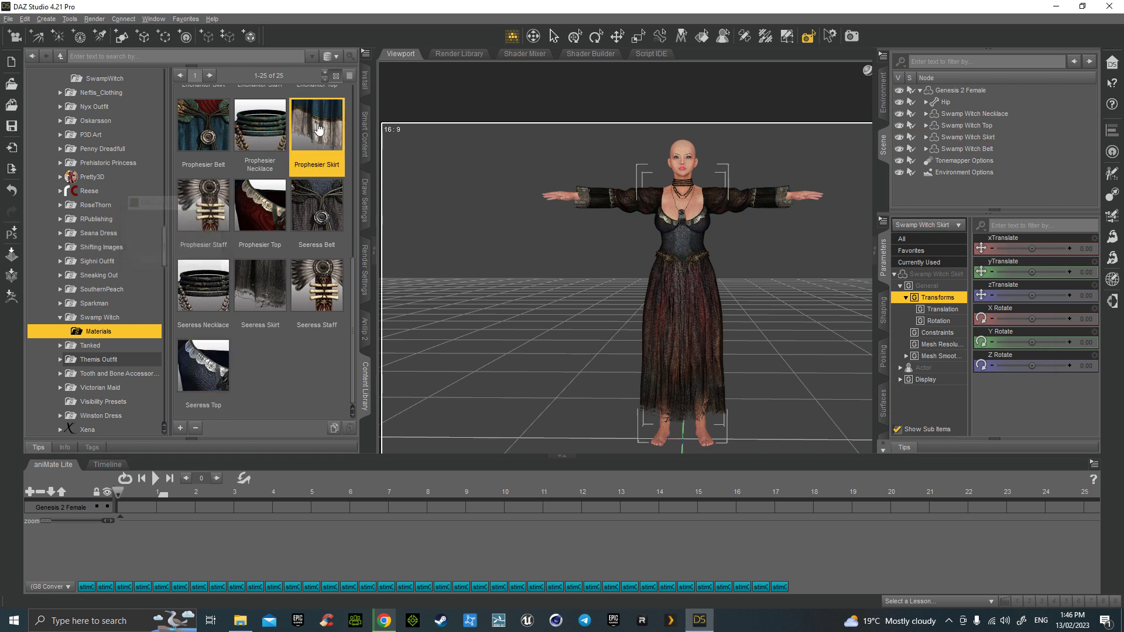
click(963, 149)
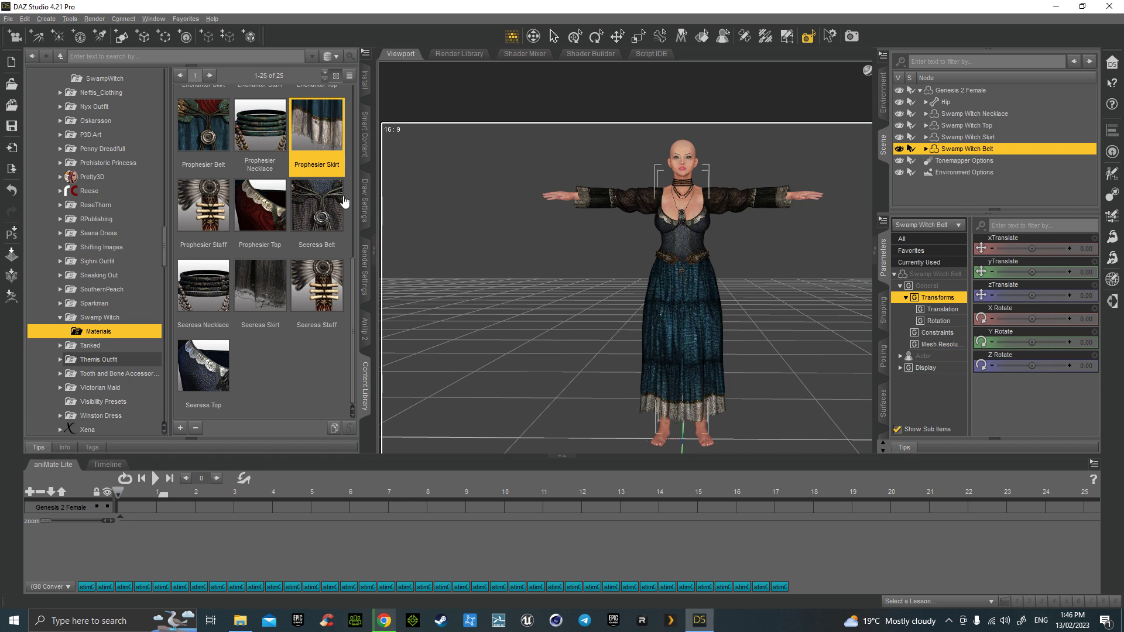
double_click(204, 126)
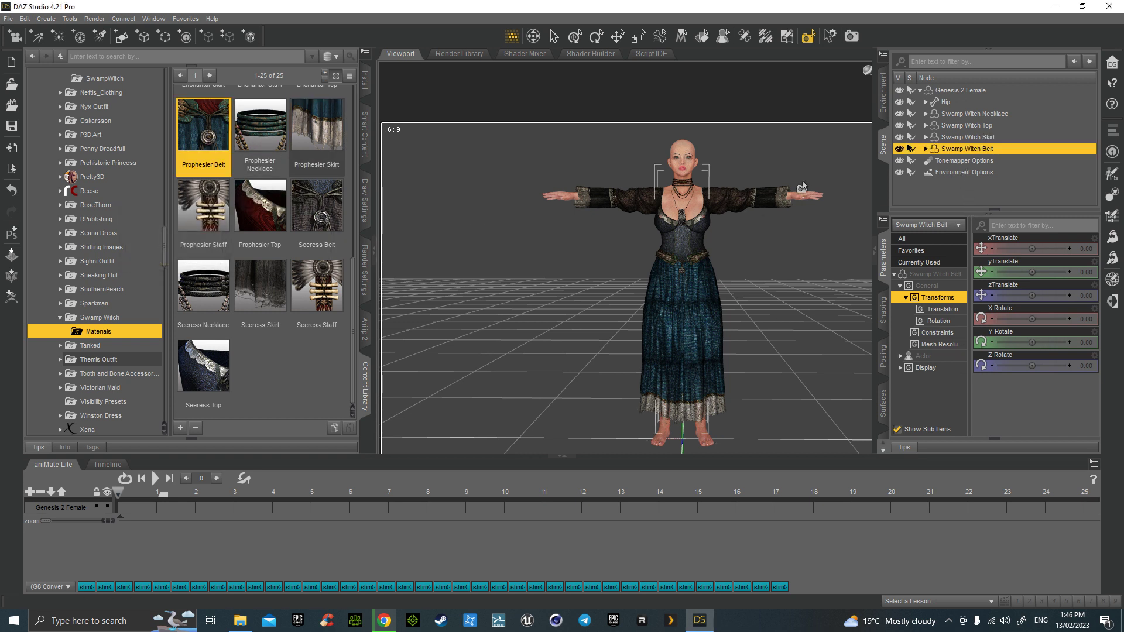
Step: Apply the Prophesier Necklace material to the Swamp Witch Necklace and reapply the Prophesier Belt material to the Swamp Witch Belt
click(958, 114)
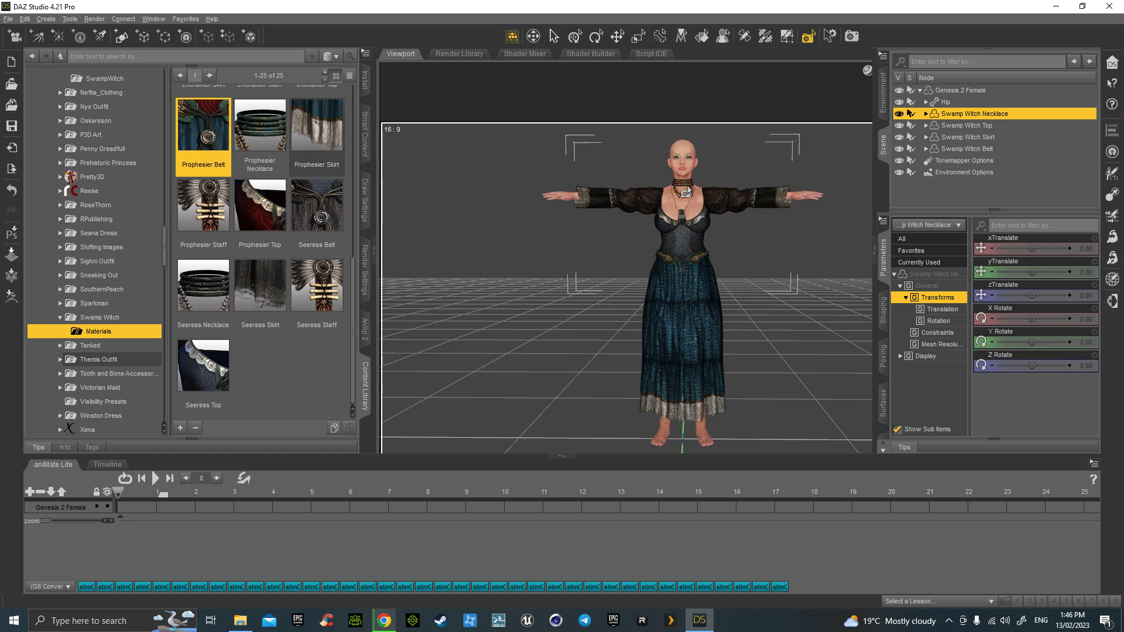
double_click(261, 143)
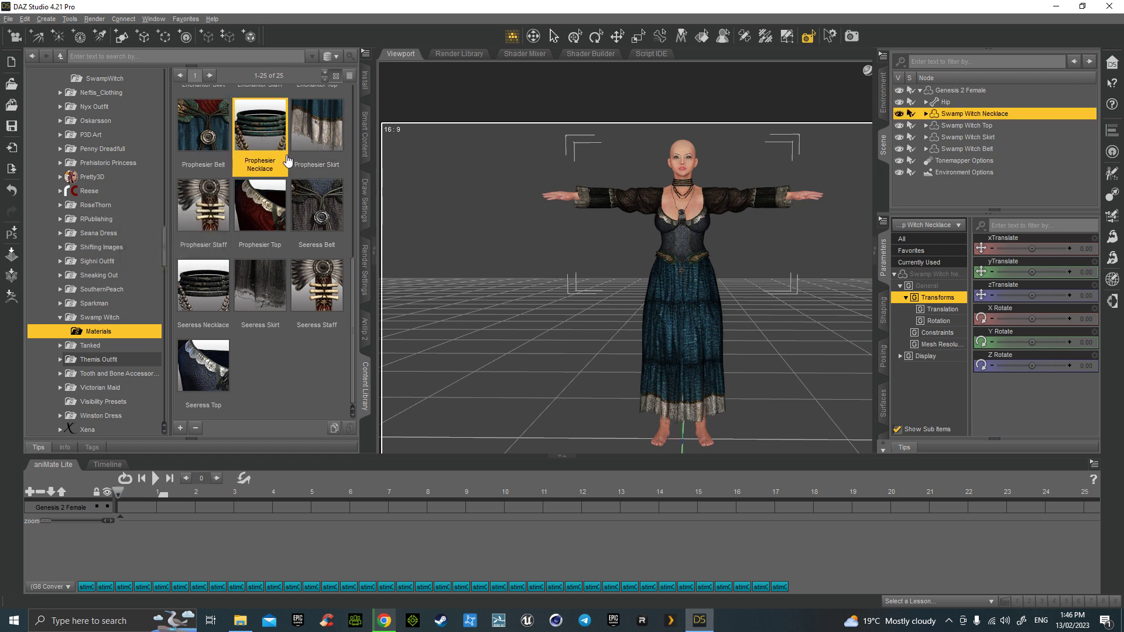
scroll(264, 263, up, 3)
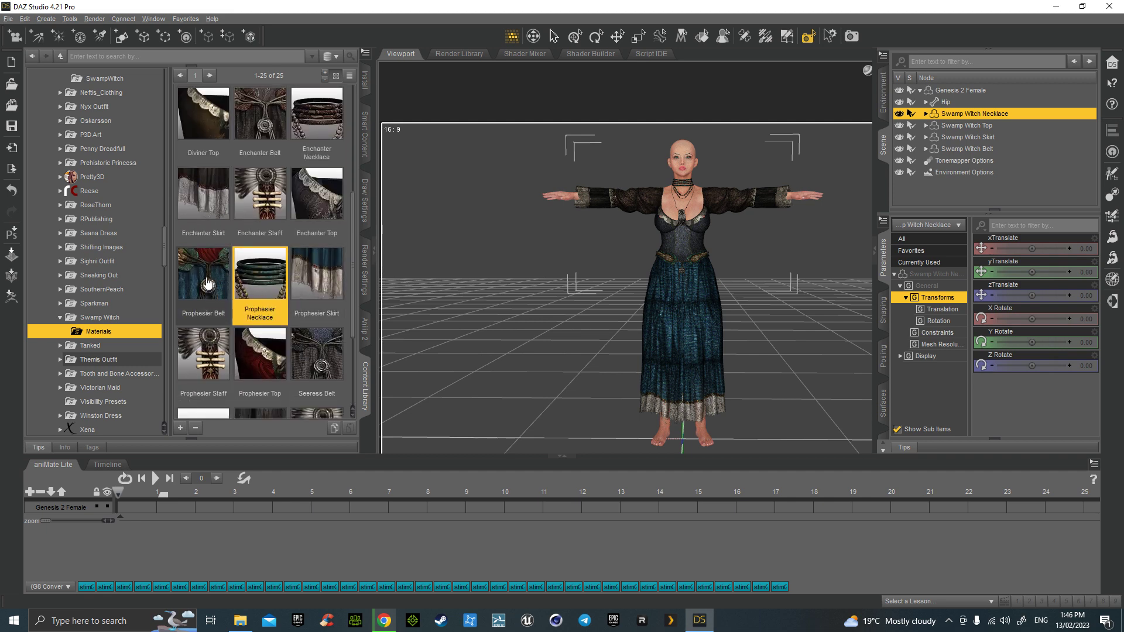
click(981, 149)
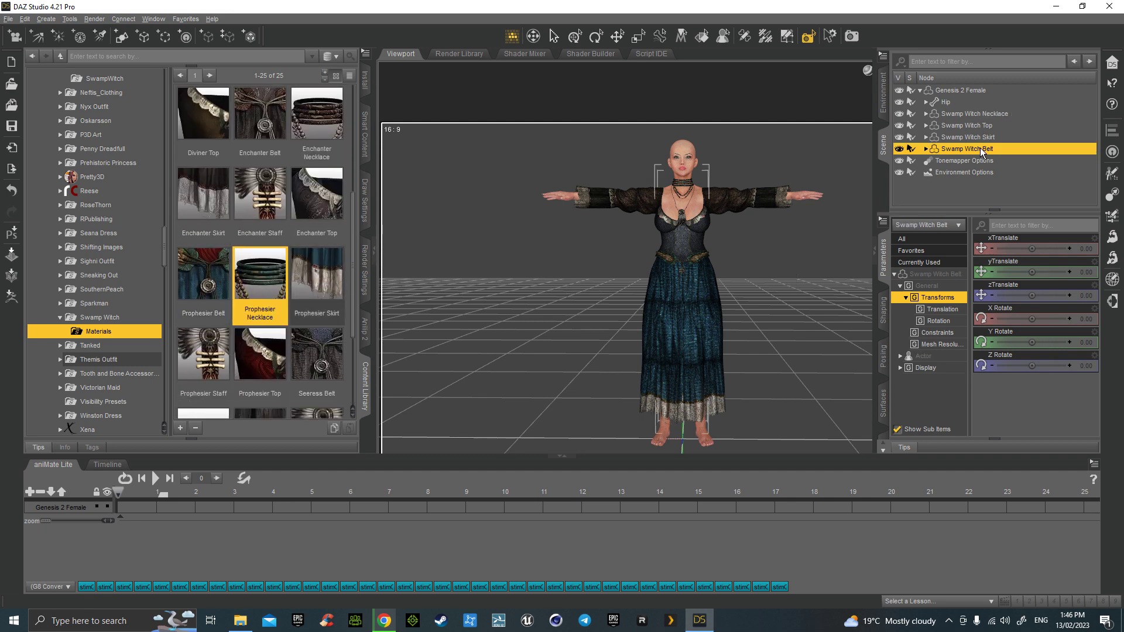
click(202, 278)
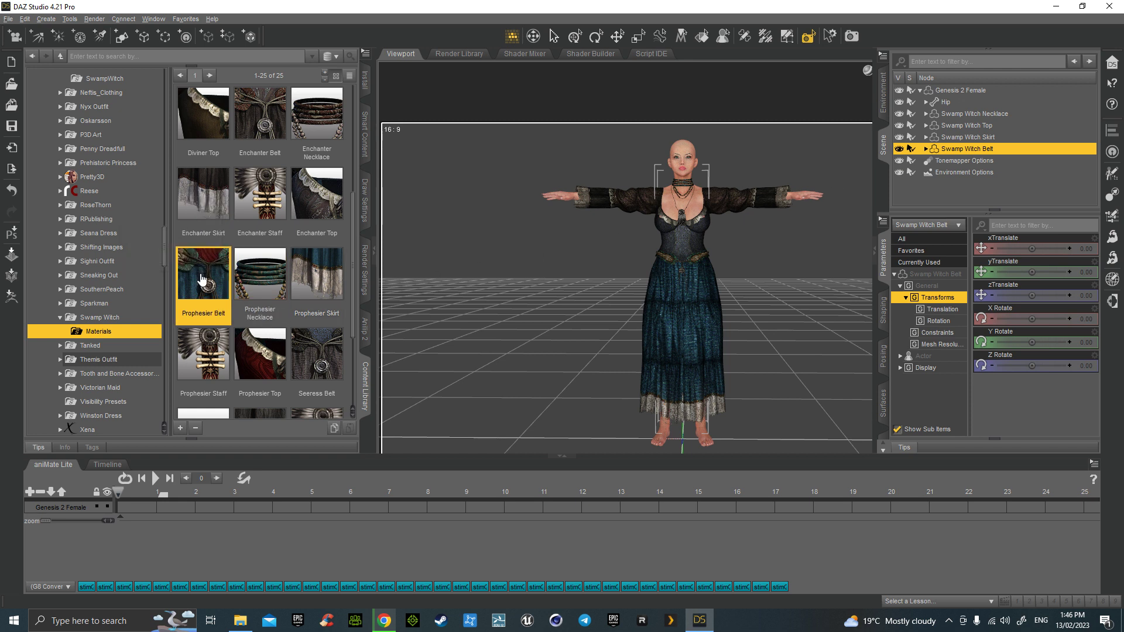
Step: Reapply the Prophesier Skirt material to the Swamp Witch Skirt and the Seeress Top material to the Swamp Witch Top
click(965, 137)
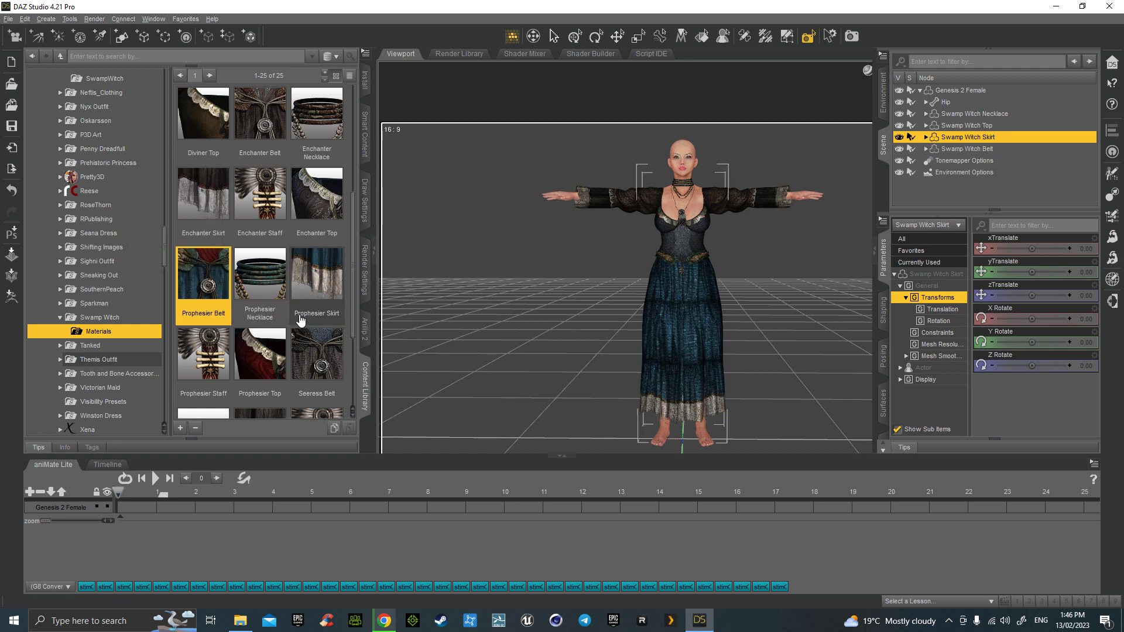
drag(305, 296, 668, 245)
click(988, 149)
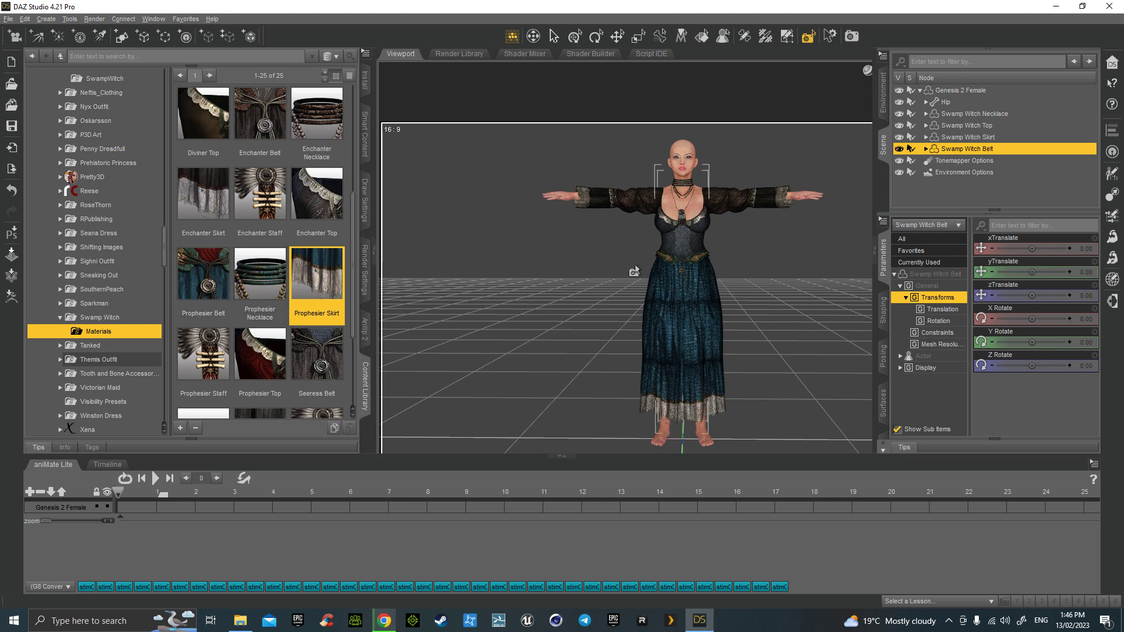
click(976, 127)
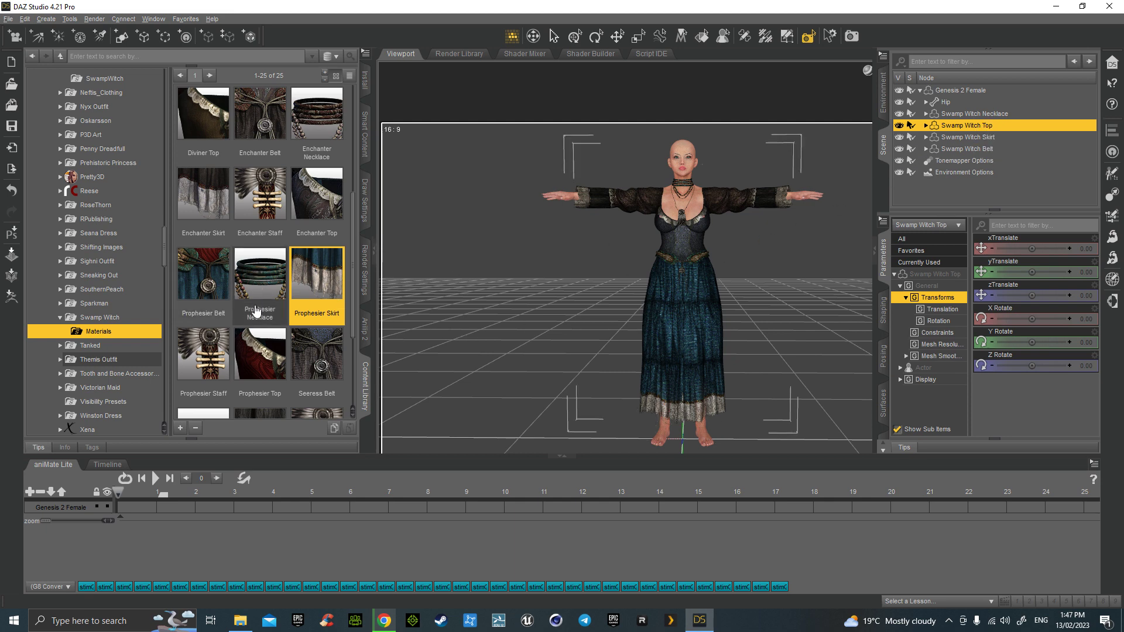
scroll(265, 325, down, 1)
scroll(266, 325, down, 1)
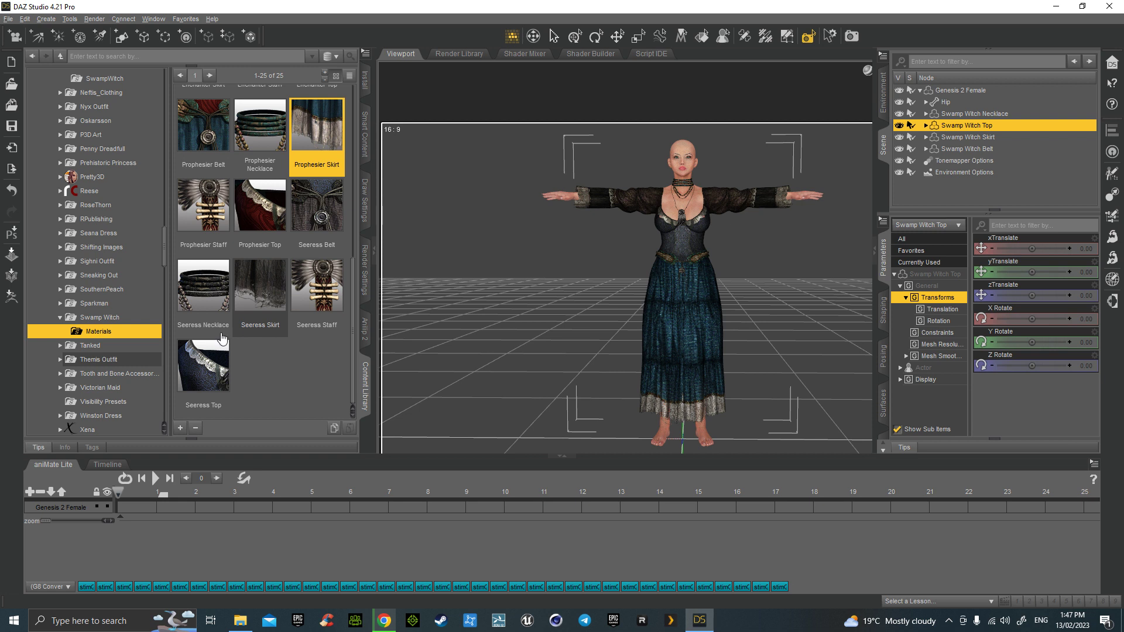
mouse_move(200, 372)
click(202, 367)
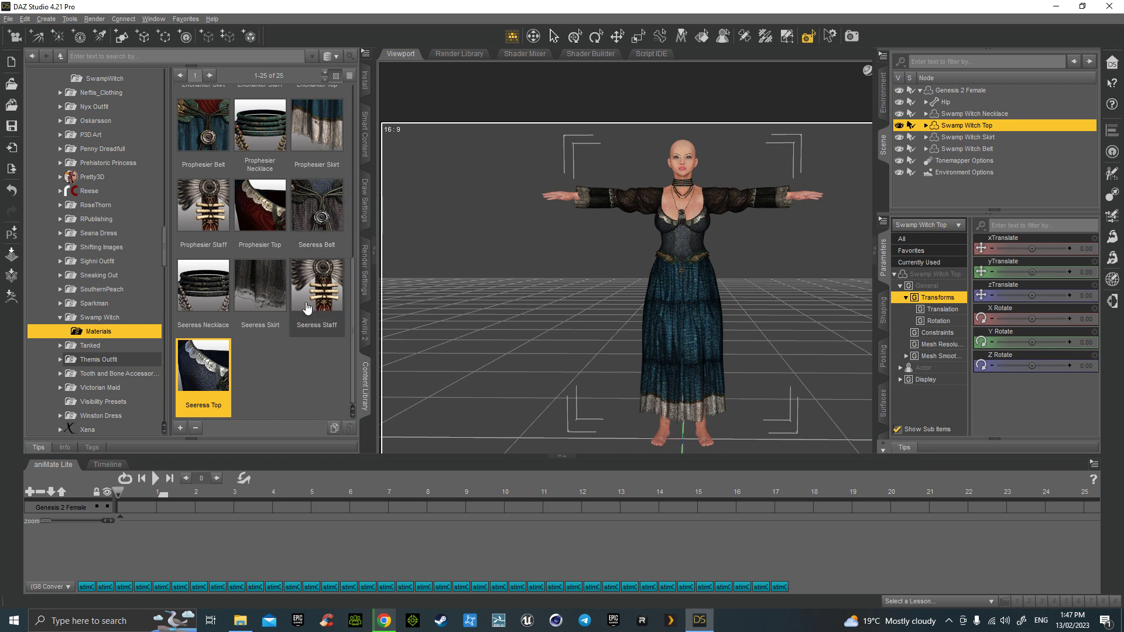
click(990, 138)
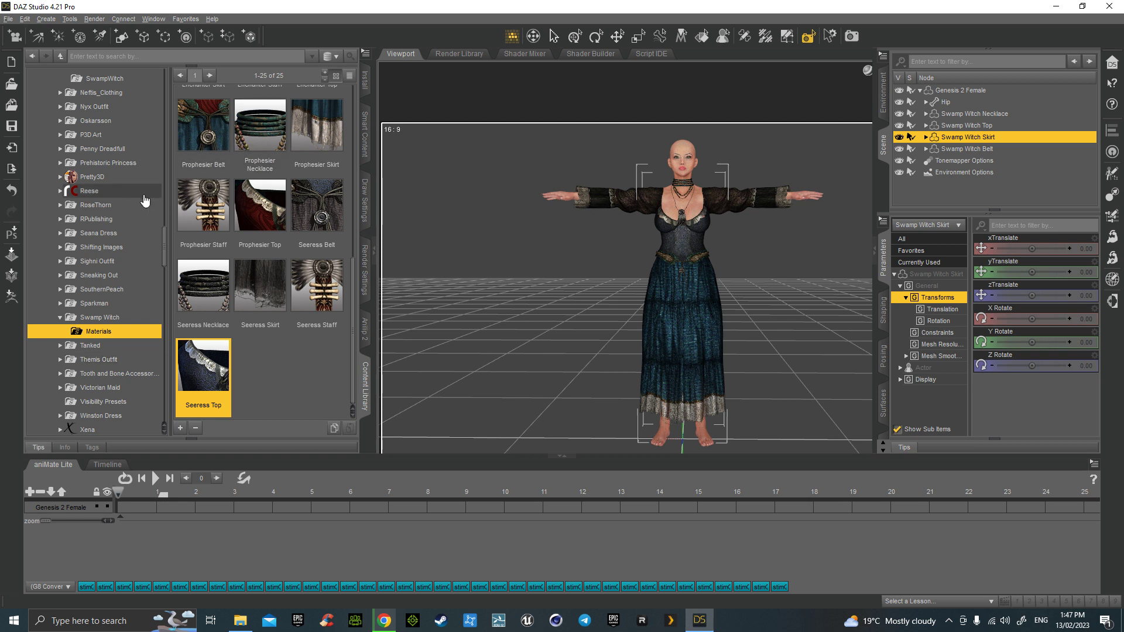
Step: Start saving Genesis 2 Female's outfit as a wearables preset named Style2 in the SwampWitch folder under MYFASHION
scroll(96, 142, up, 3)
click(102, 162)
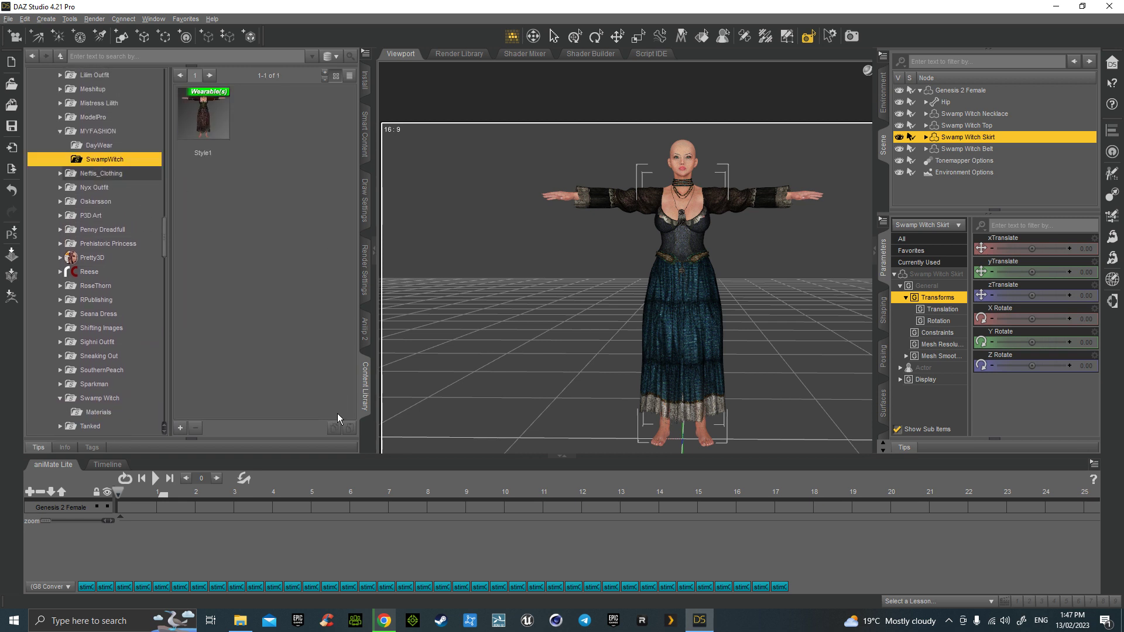
click(952, 90)
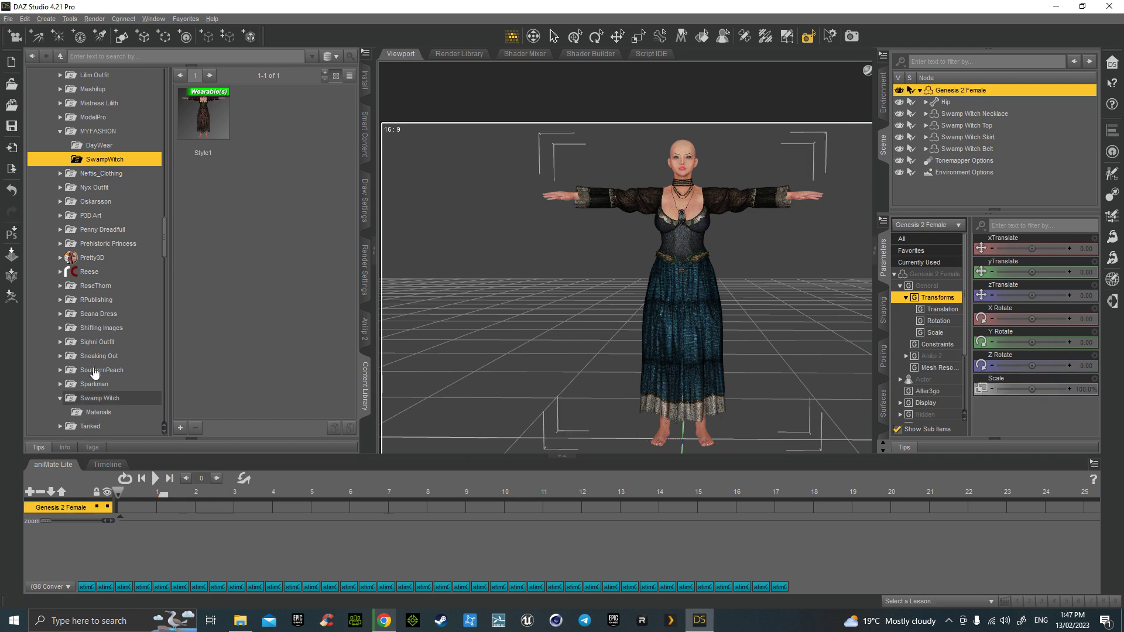
click(8, 19)
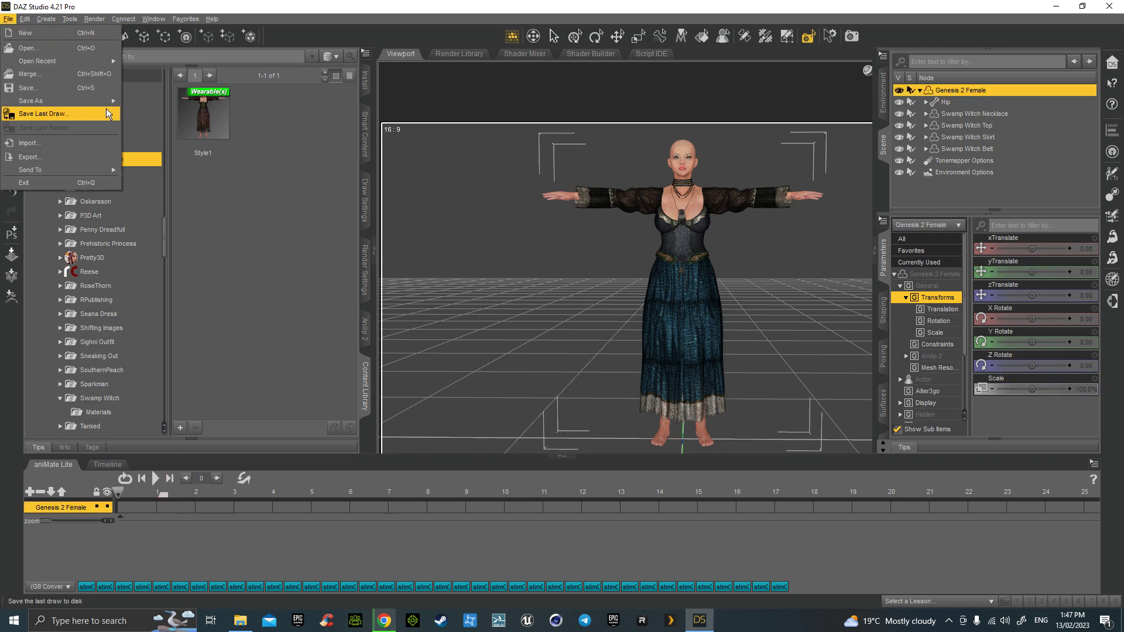
mouse_move(106, 102)
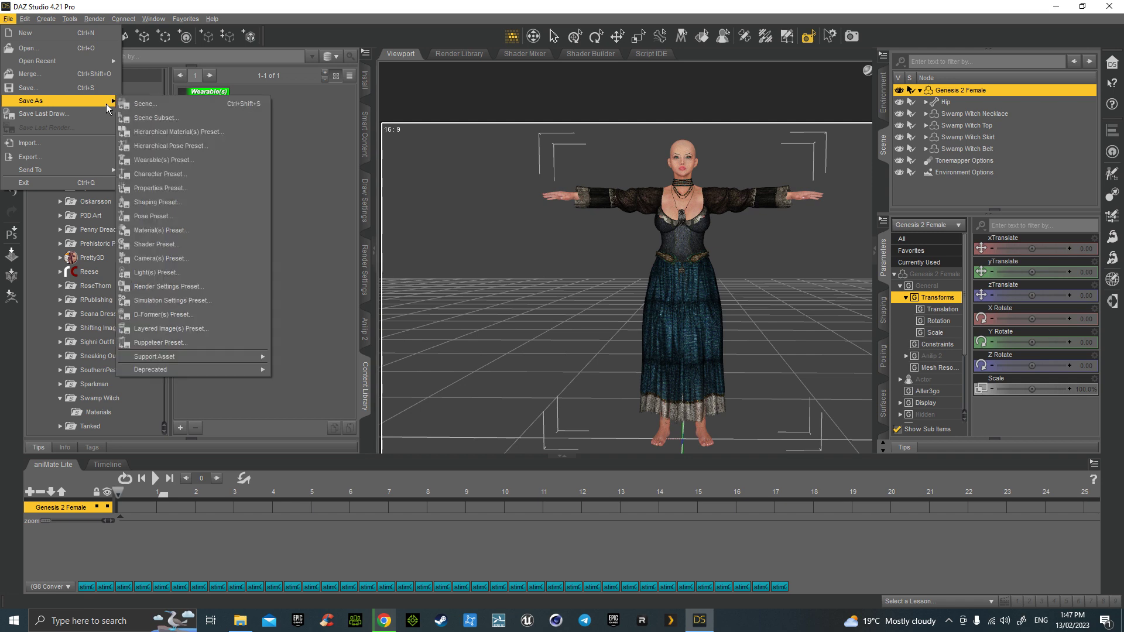
click(192, 160)
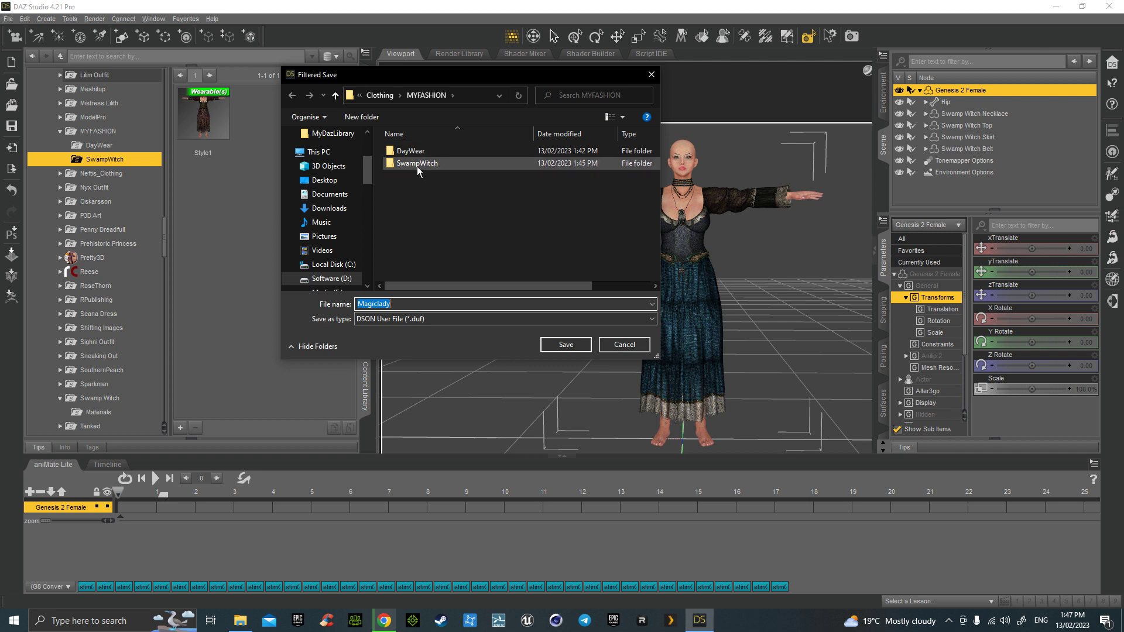
double_click(414, 164)
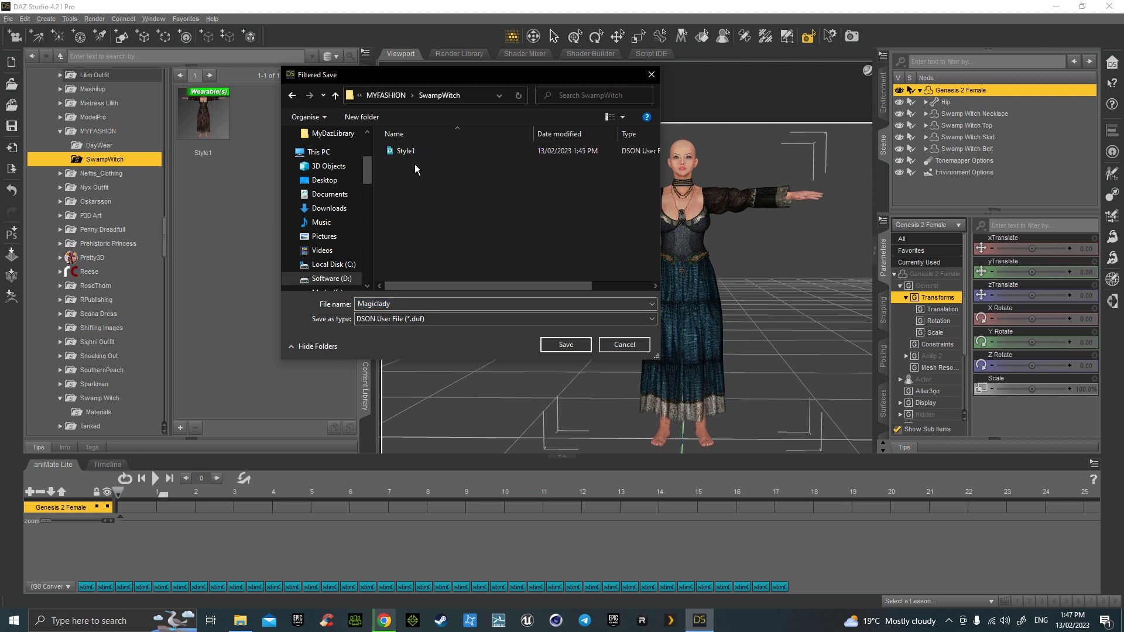
click(410, 151)
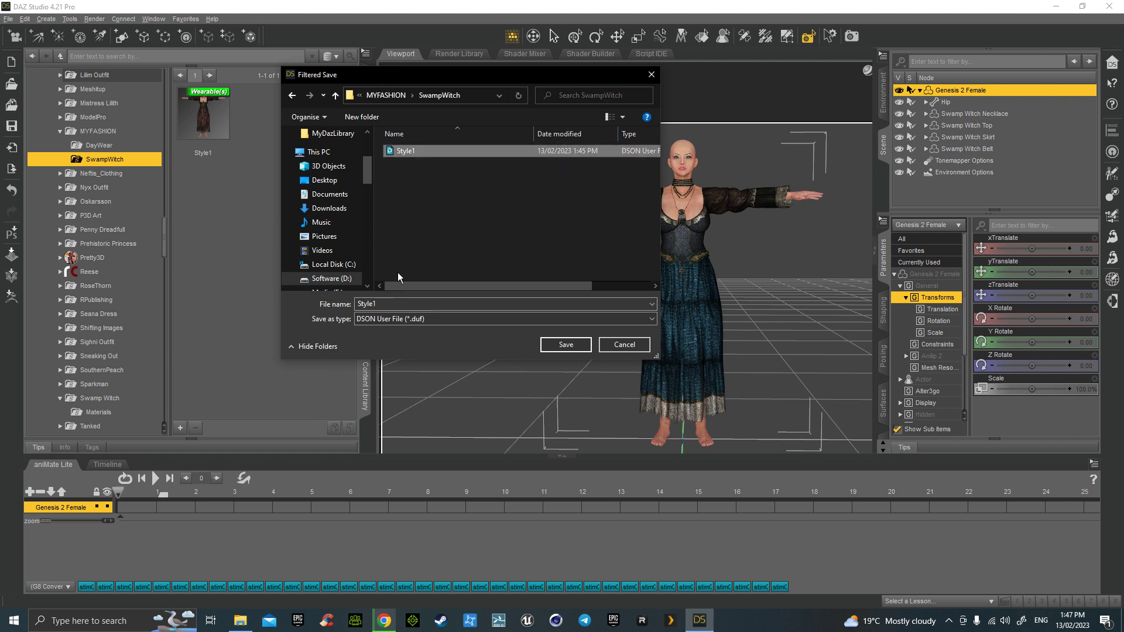
click(375, 304)
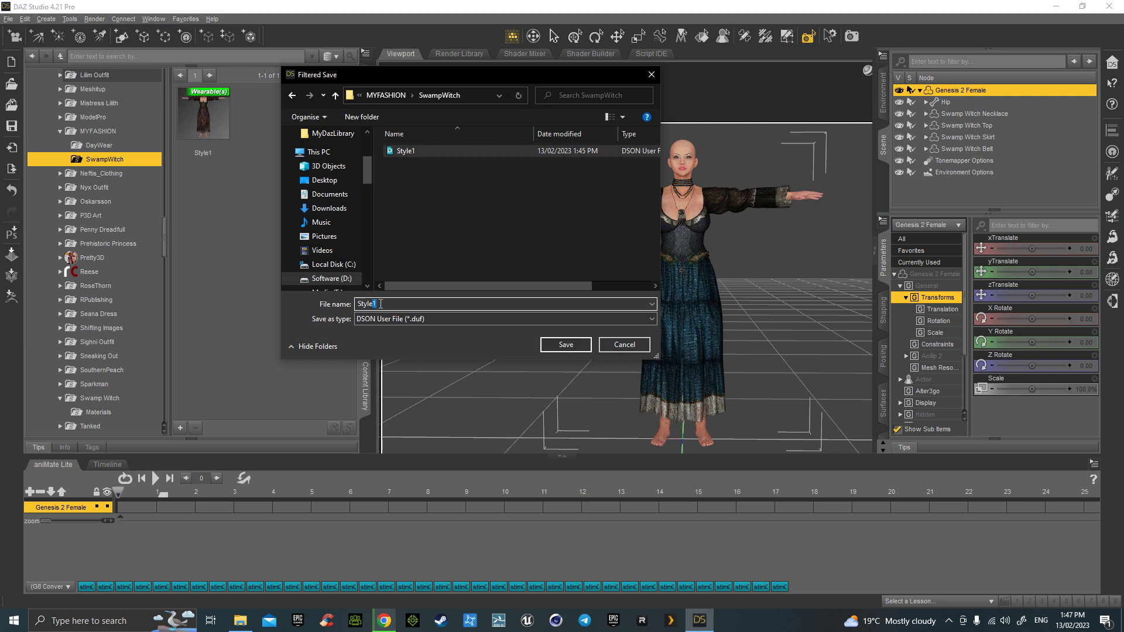
text(2)
click(569, 348)
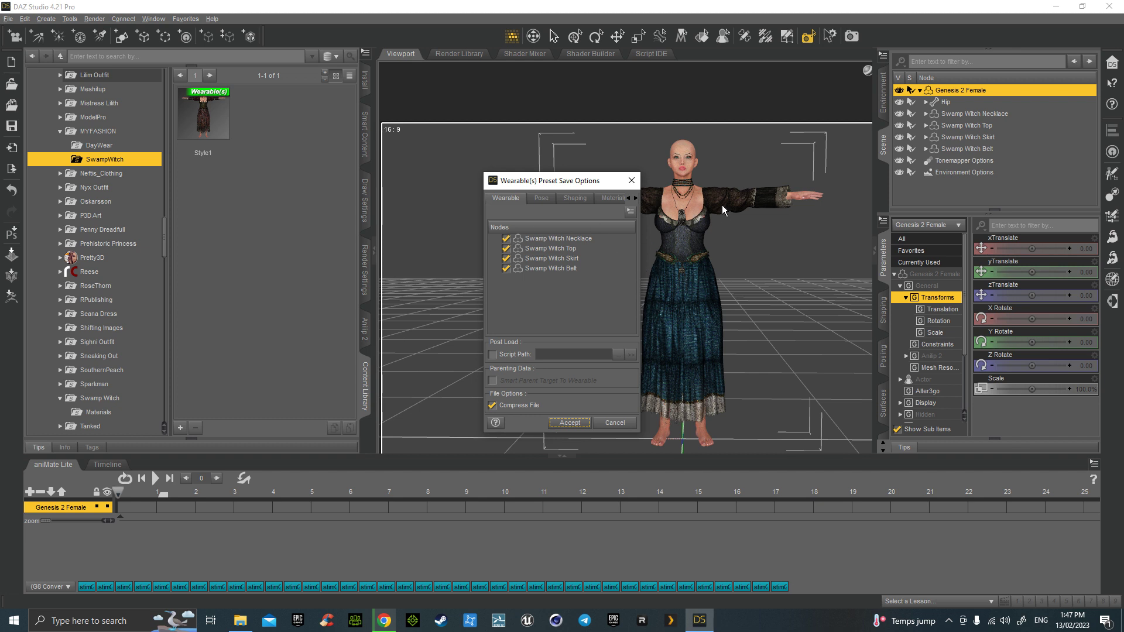
Step: Keep the Swamp Witch Necklace, Top, Skirt and Belt included and save the Style2 preset
click(507, 253)
click(506, 249)
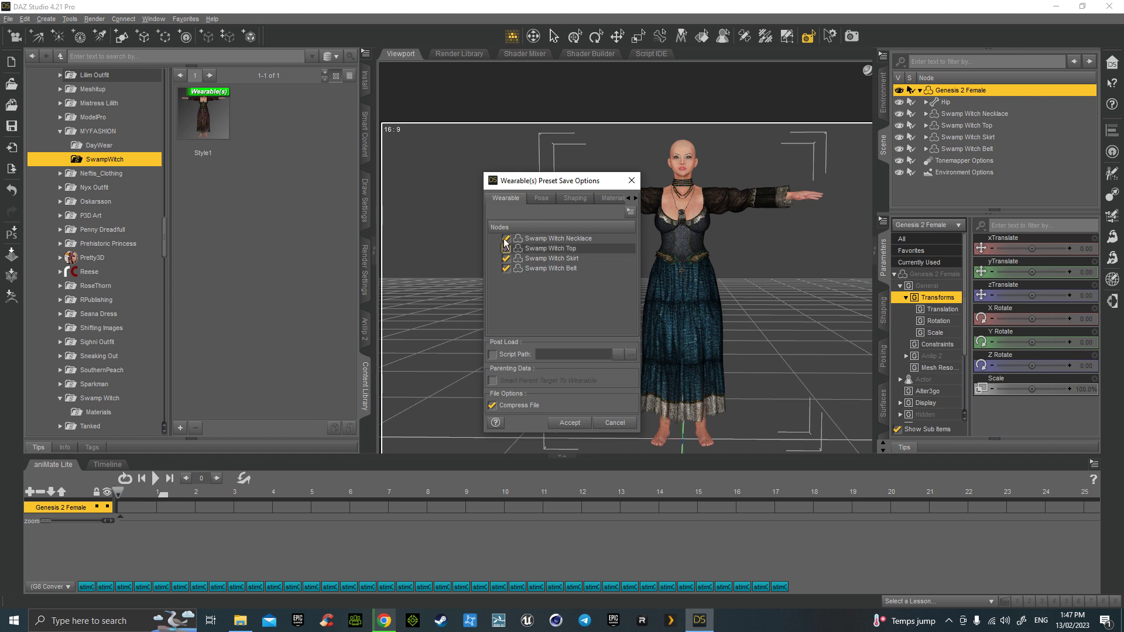
click(507, 249)
click(577, 429)
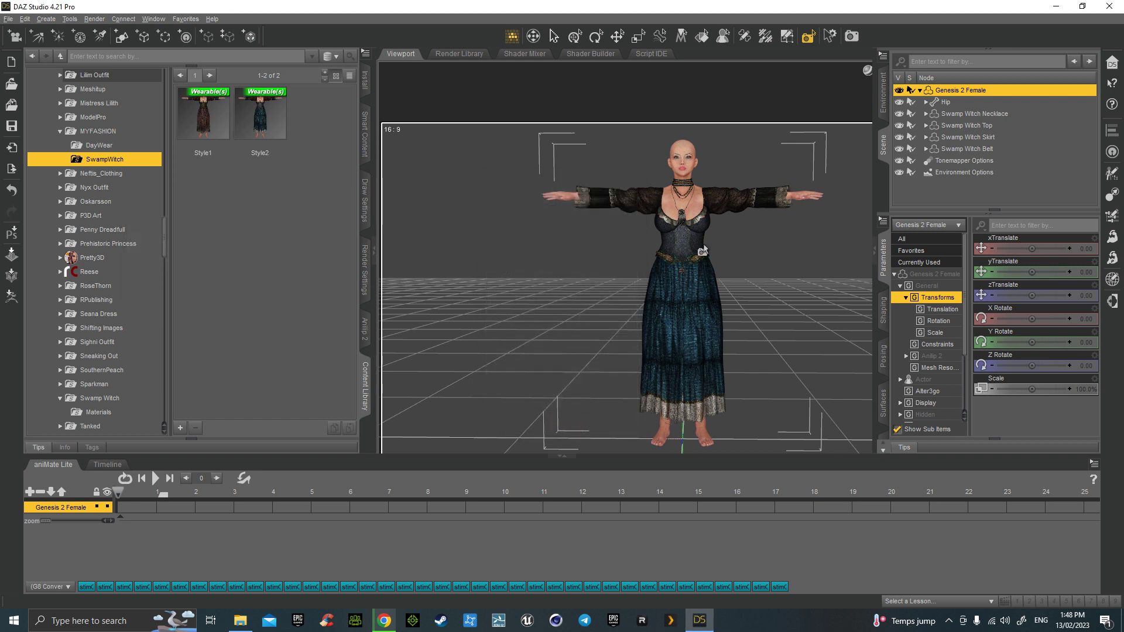
Step: Save another wearables preset named Style3 in the SwampWitch folder, including only the Swamp Witch Top and Skirt
click(9, 20)
mouse_move(52, 98)
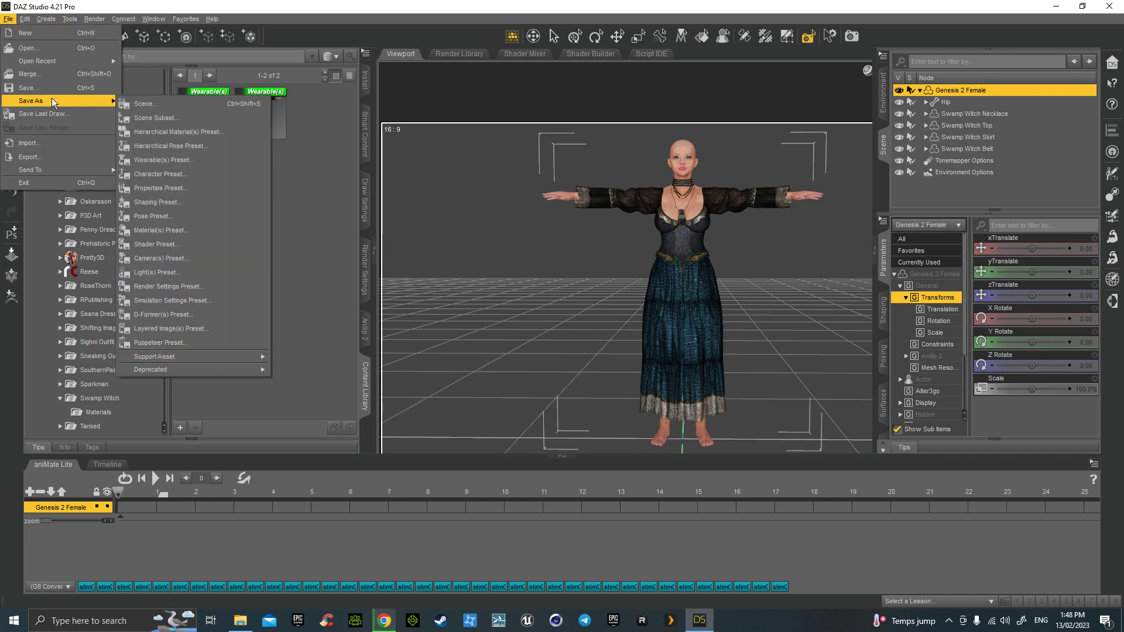
click(192, 161)
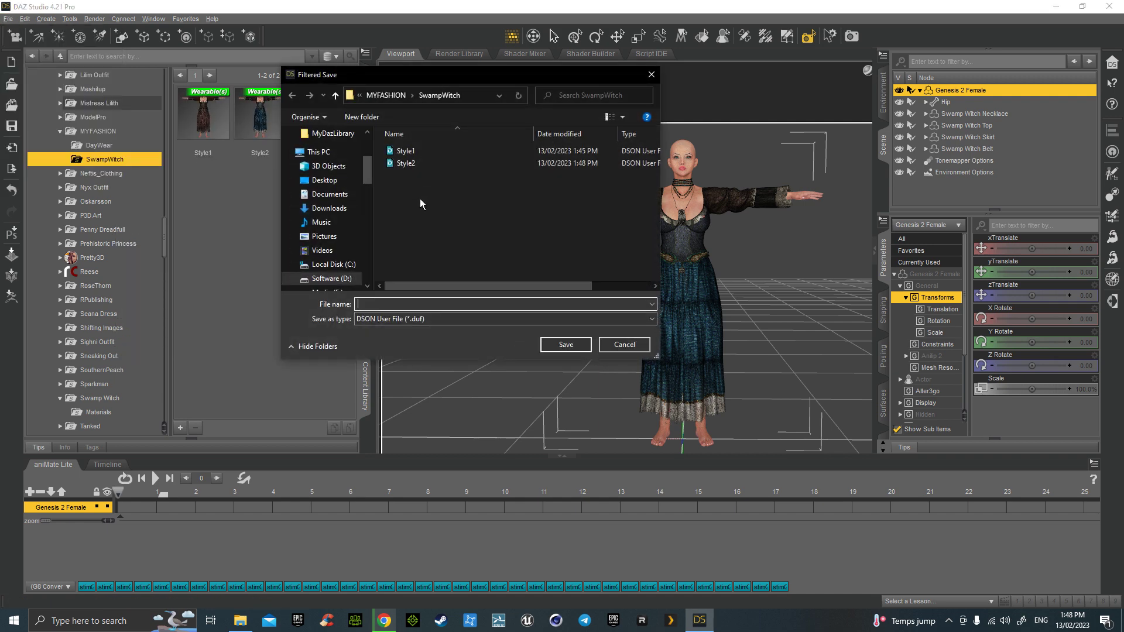
click(409, 166)
double_click(379, 303)
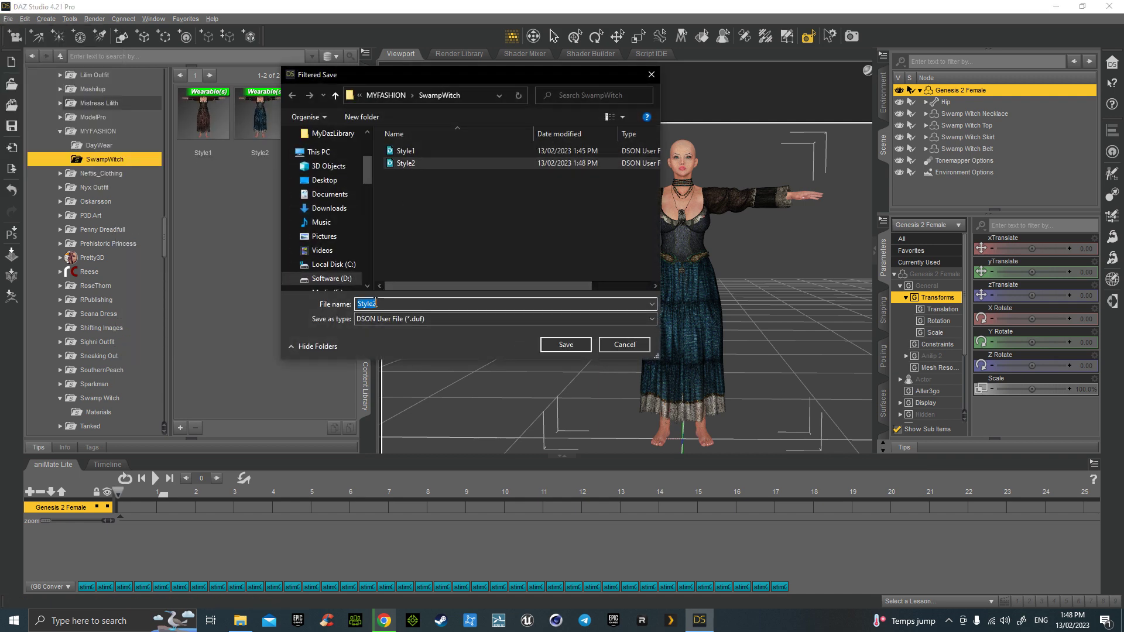
click(385, 304)
key(BackSpace)
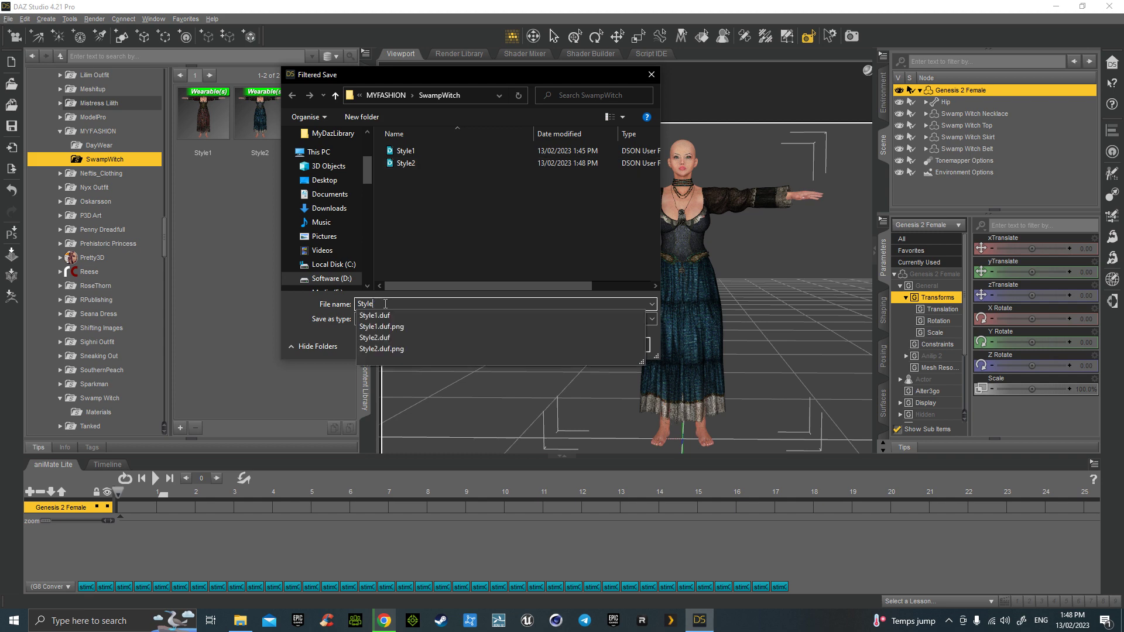
text(3)
click(566, 345)
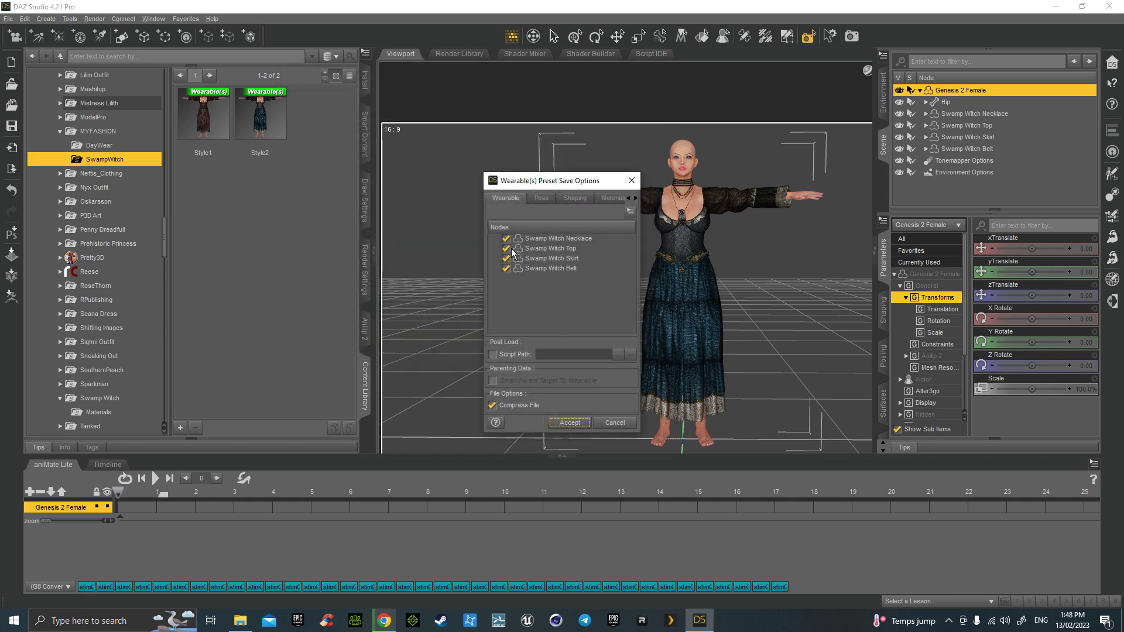
click(508, 243)
click(569, 424)
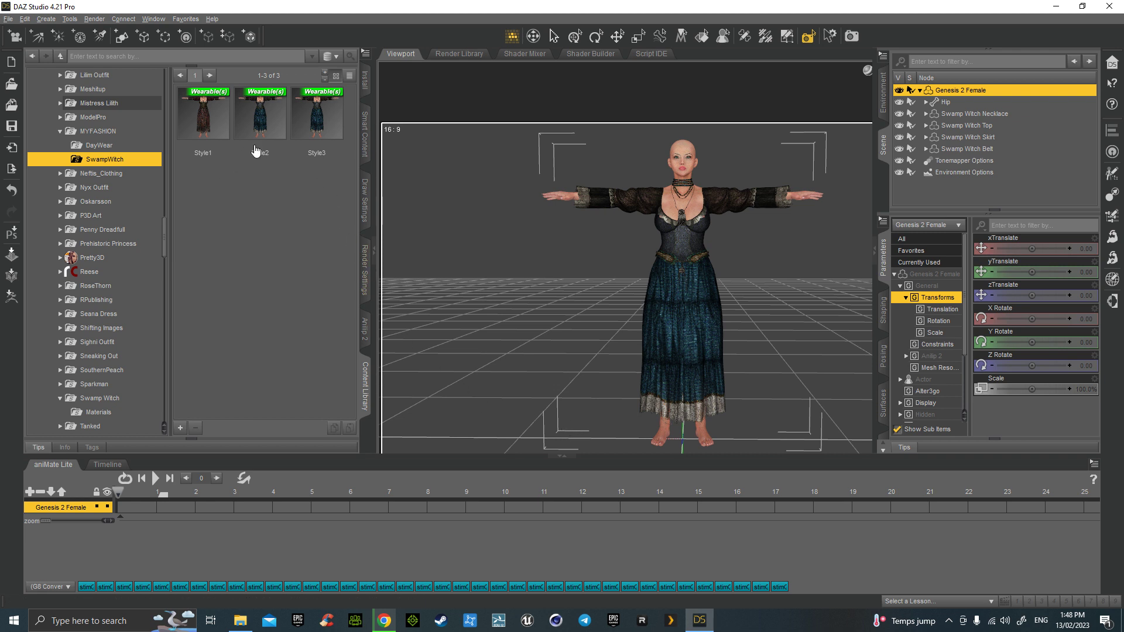
Step: Load the Style3 preset over the current outfit, and delete all Swamp Witch items from Genesis 2 Female
double_click(314, 115)
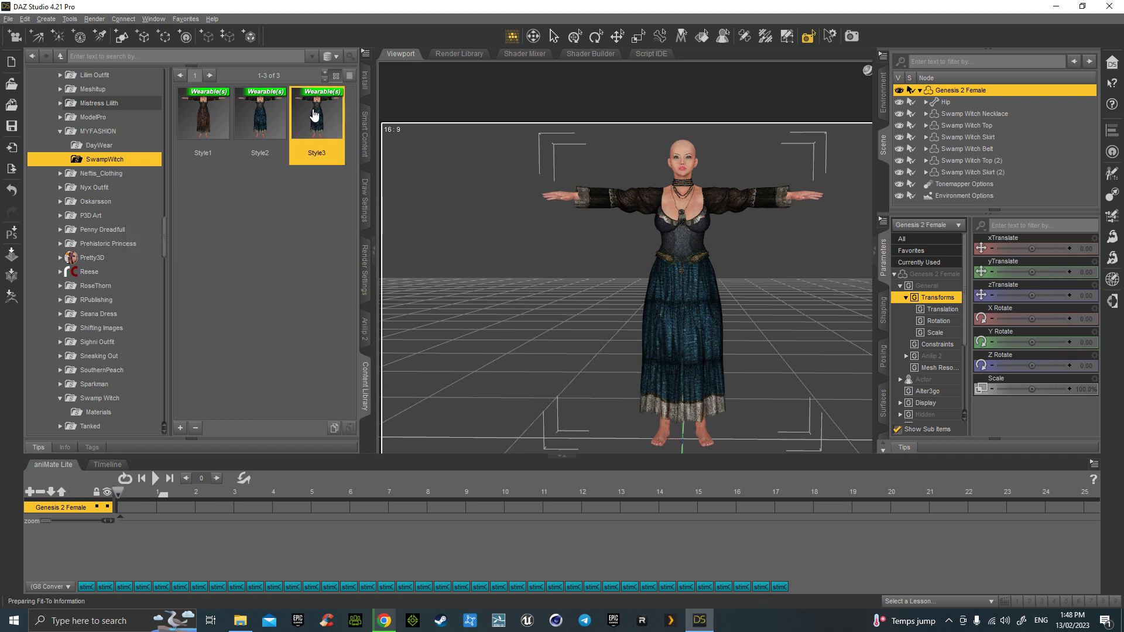
click(955, 127)
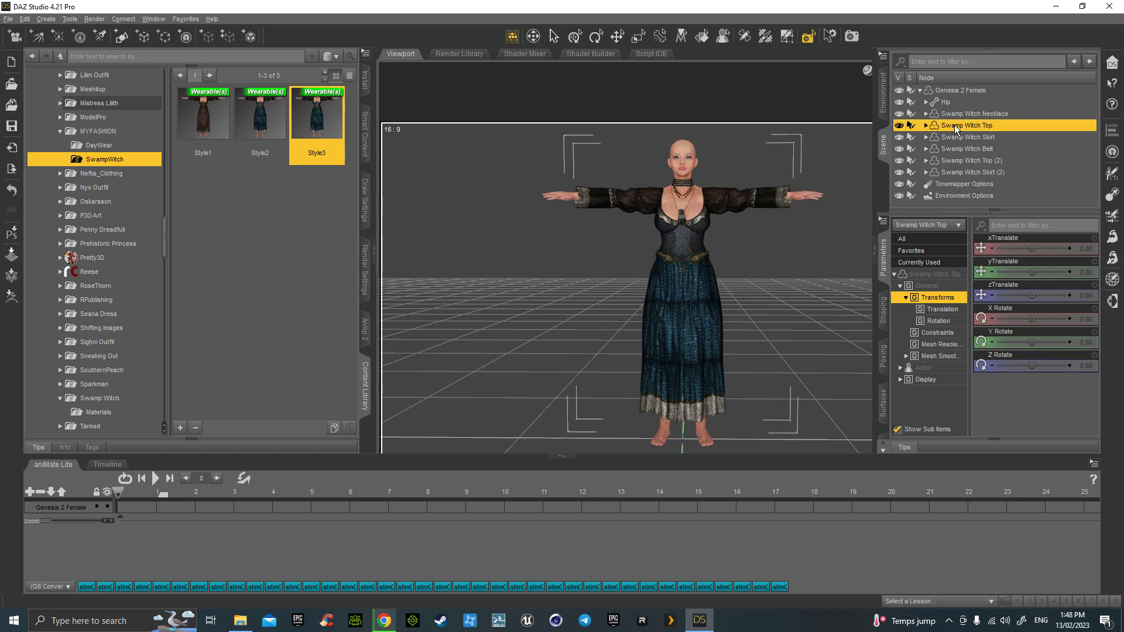
key(Delete)
click(955, 126)
key(Delete)
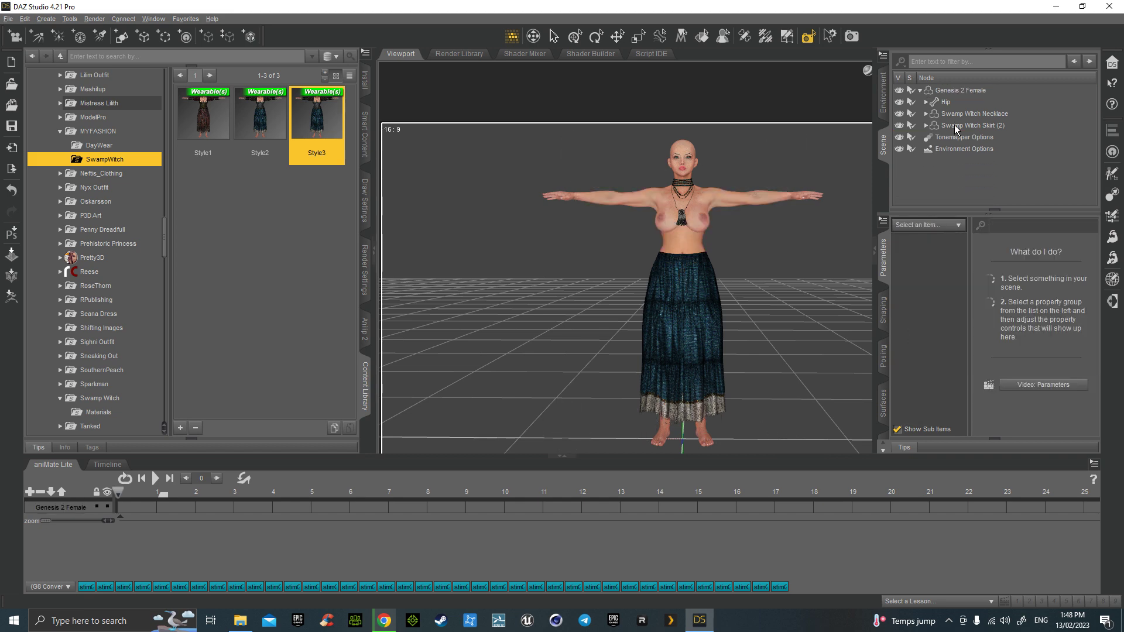
click(956, 126)
key(Delete)
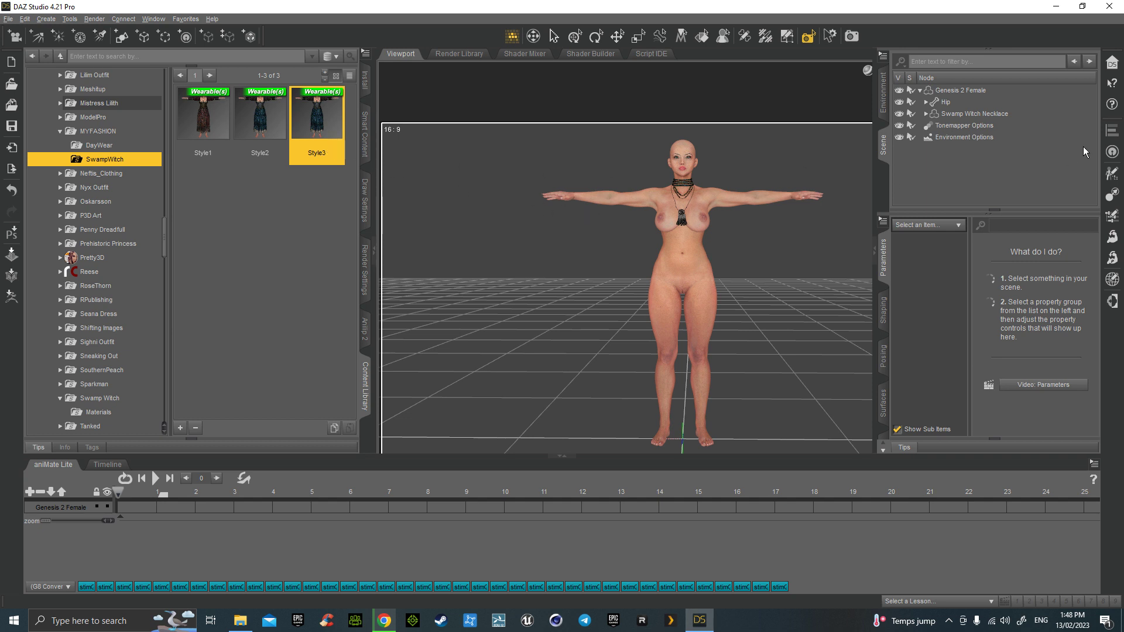
click(953, 114)
key(Delete)
Step: Apply the Style3 wearables preset to the undressed Genesis 2 Female
click(953, 90)
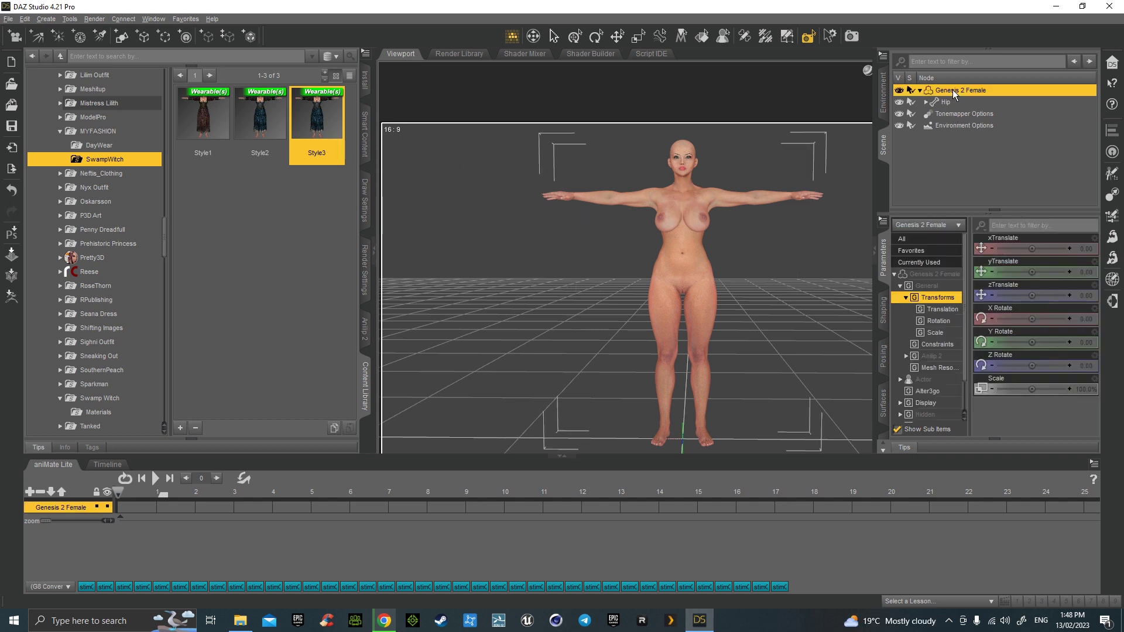
double_click(328, 131)
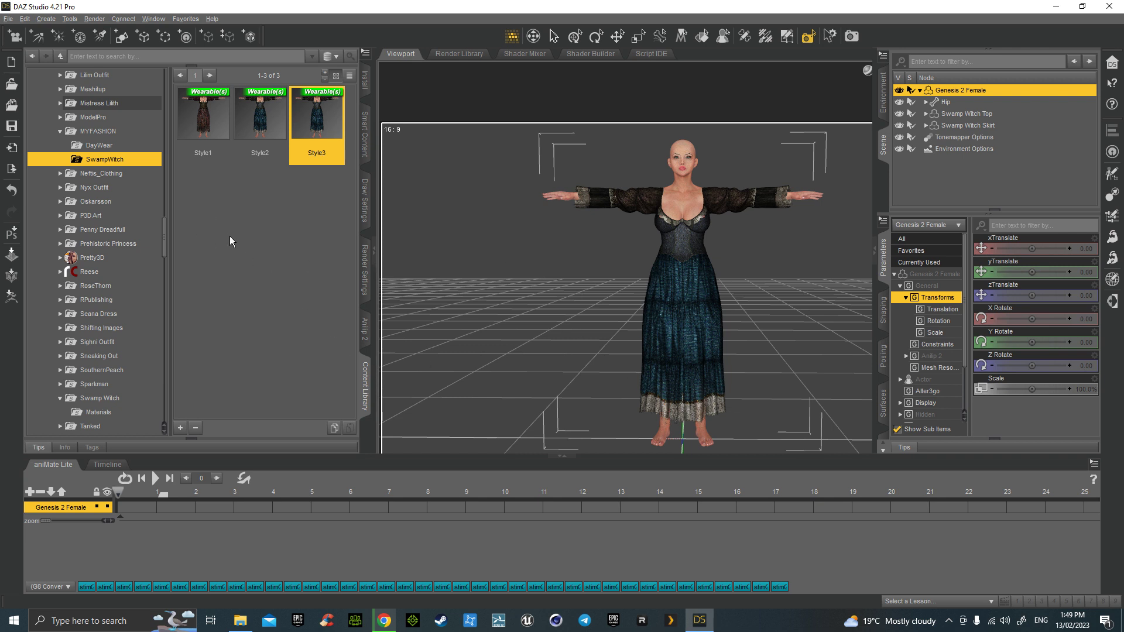
Step: View the MYFASHION folder's location on disk, and open its DayWear subfolder in the content library
click(98, 131)
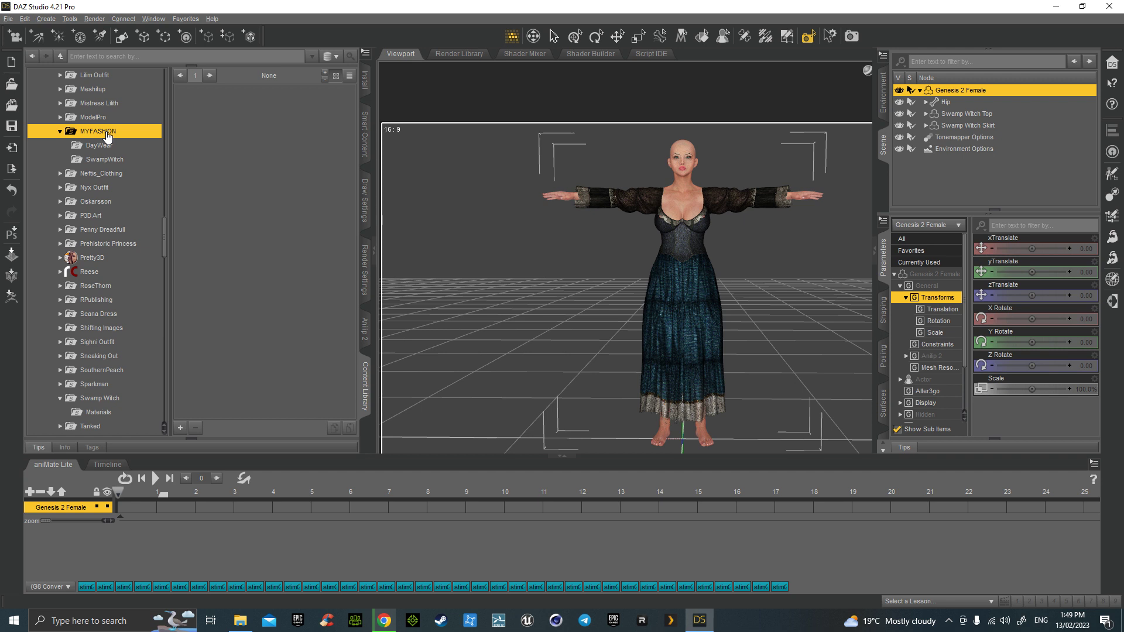
scroll(108, 146, up, 2)
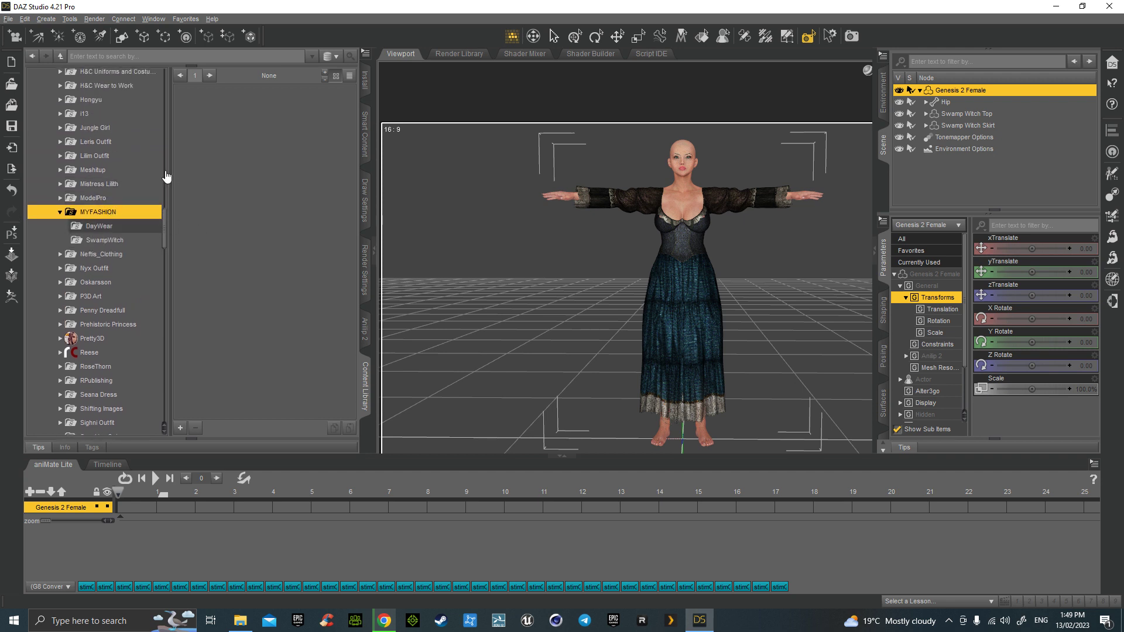
scroll(167, 177, up, 2)
right_click(194, 145)
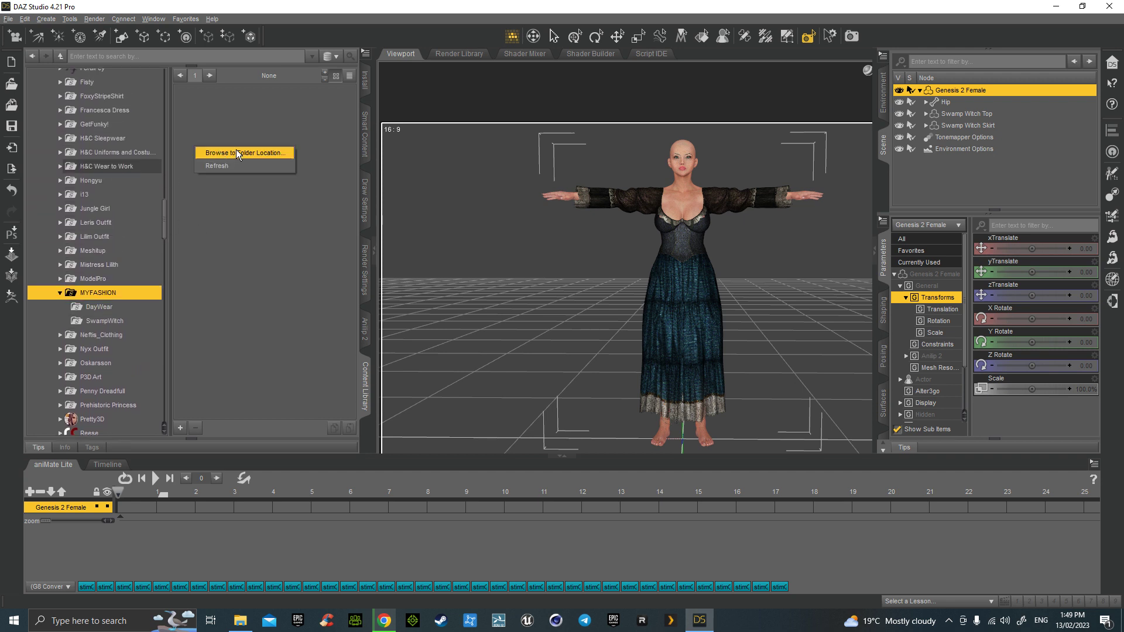
click(236, 151)
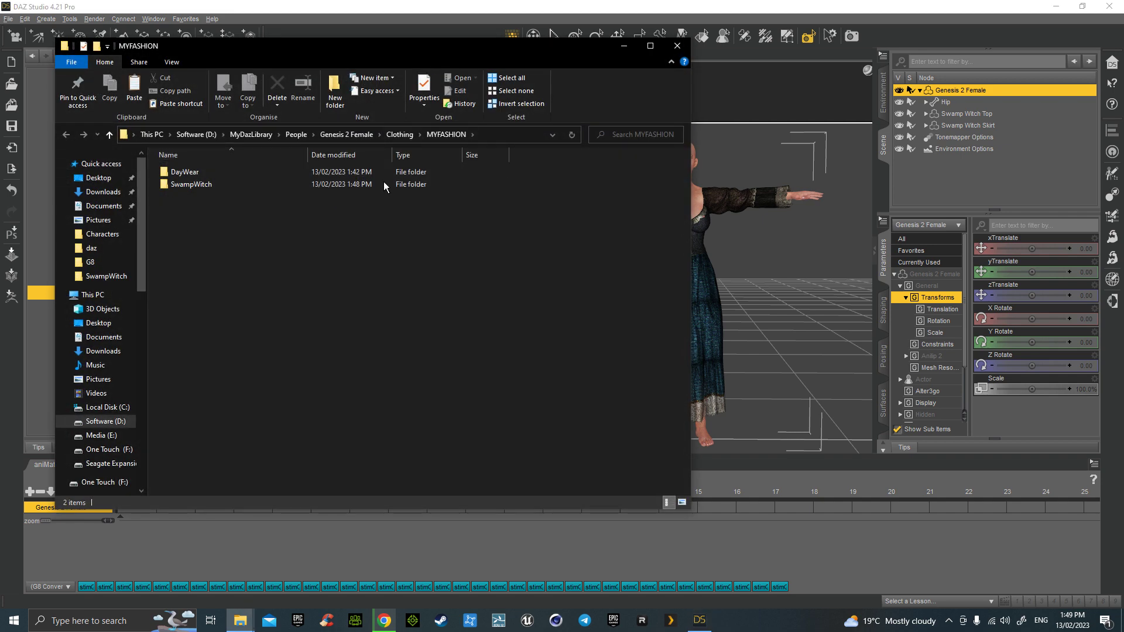
drag(523, 47, 532, 59)
click(686, 57)
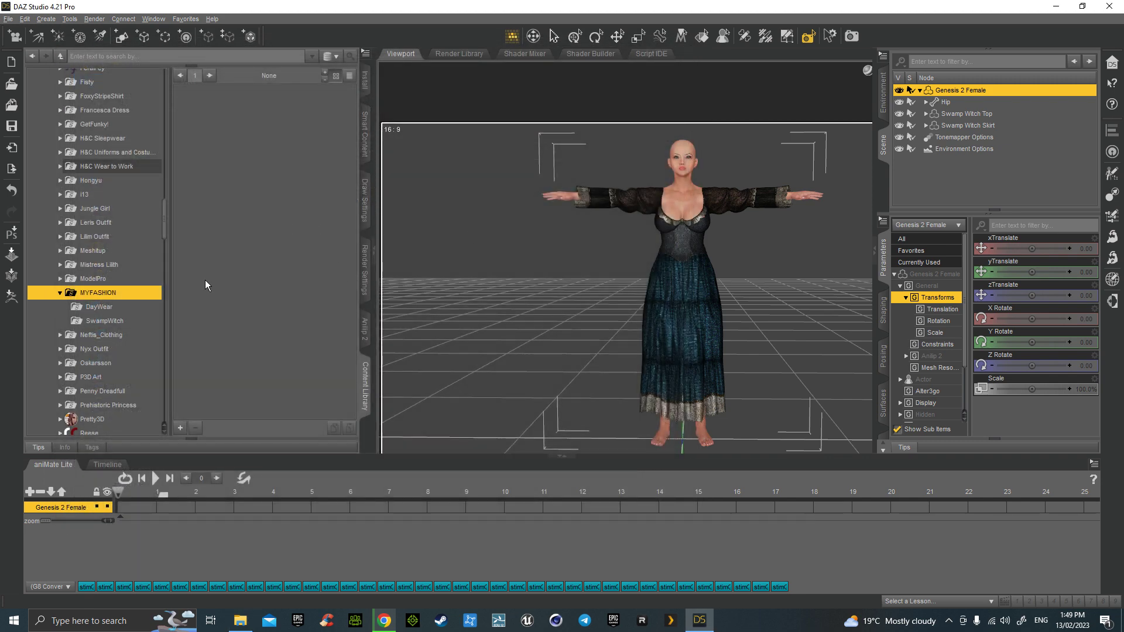
click(101, 307)
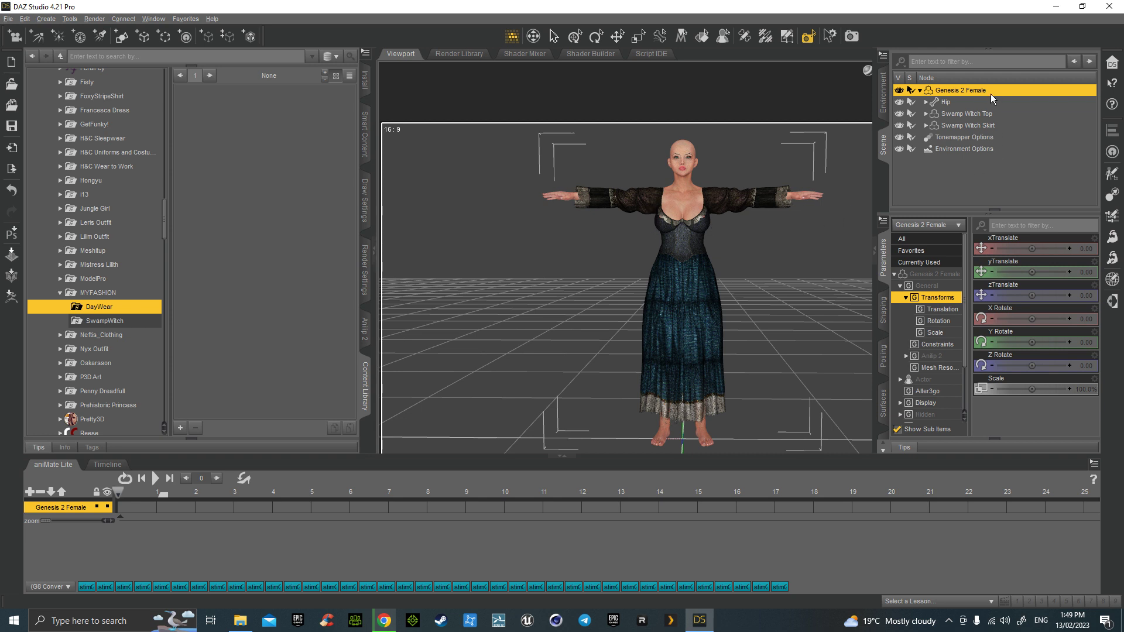
Step: Start a new empty scene, clearing out the dressed Genesis 2 Female figure
click(977, 113)
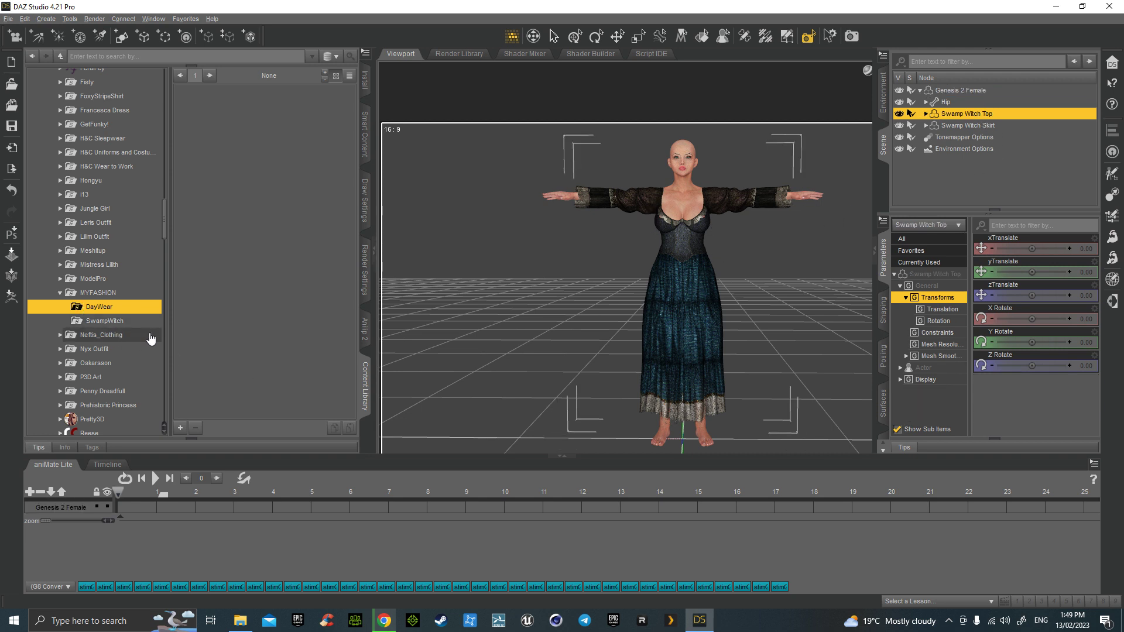
drag(166, 214, 44, 64)
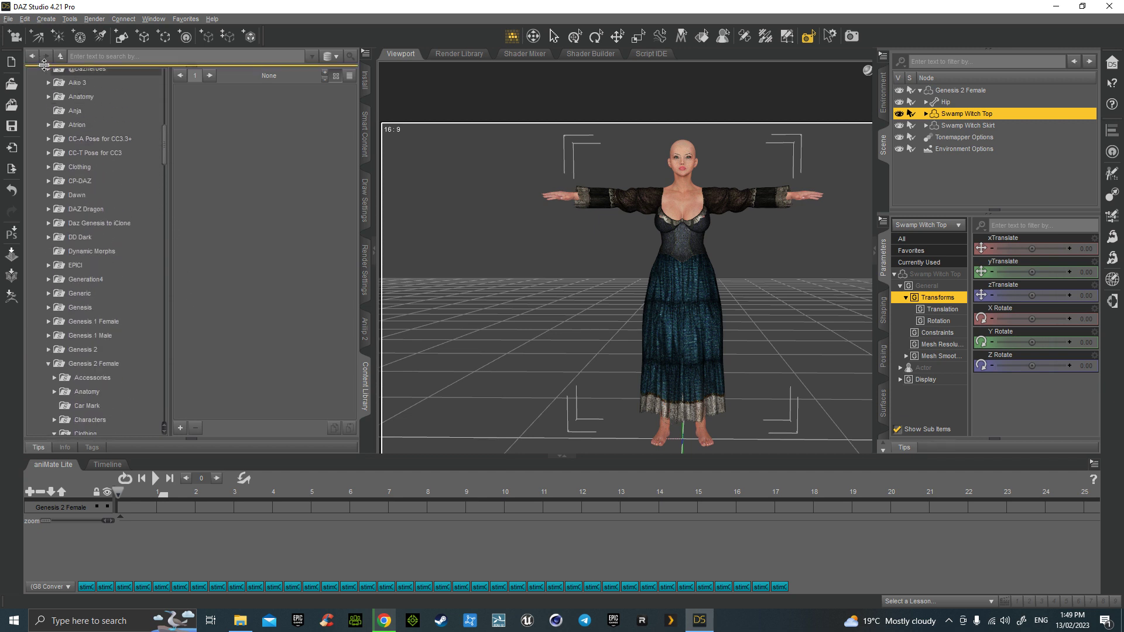
click(11, 61)
click(562, 321)
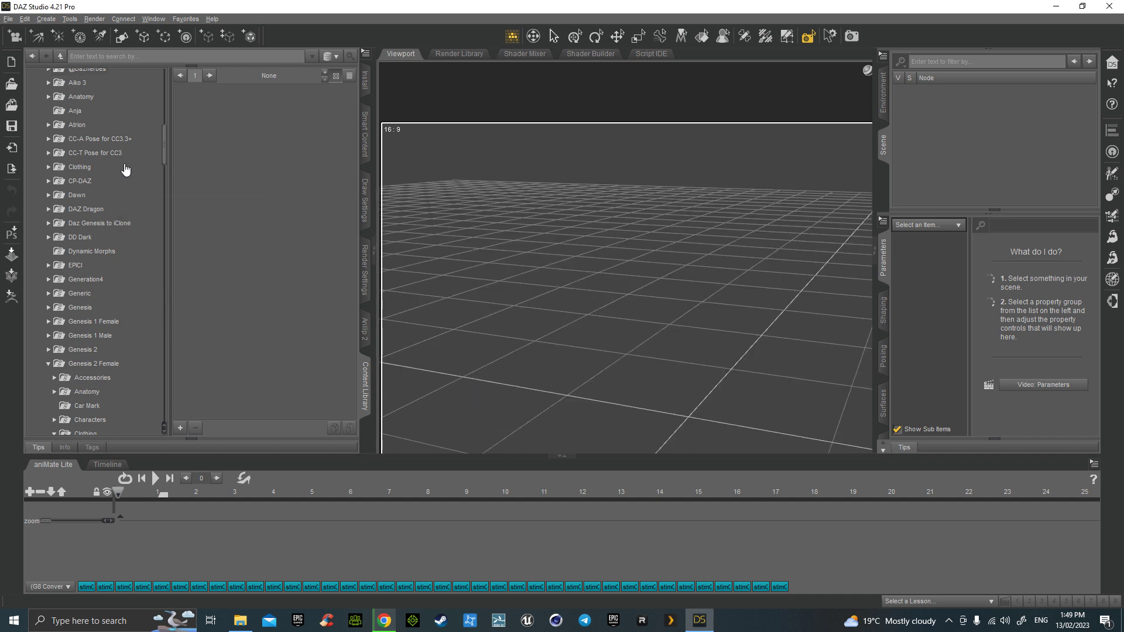
Step: Load the Genesis2 Female Alive character from the Genesis 2 Female Characters folder into the empty scene
drag(164, 151, 164, 141)
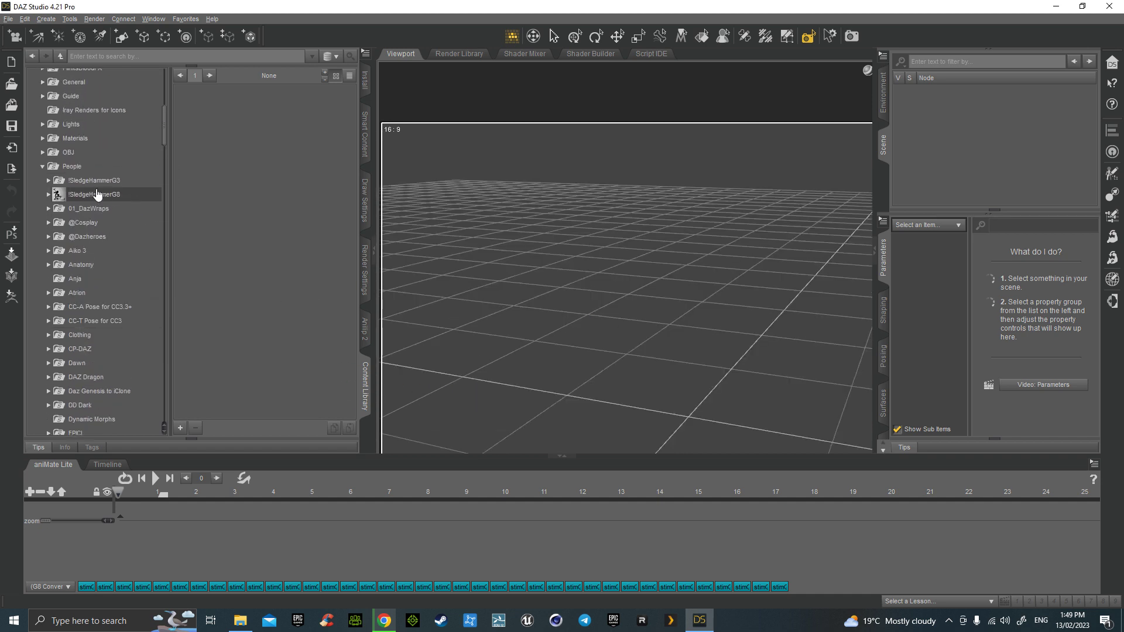
scroll(92, 352, up, 3)
scroll(92, 376, down, 4)
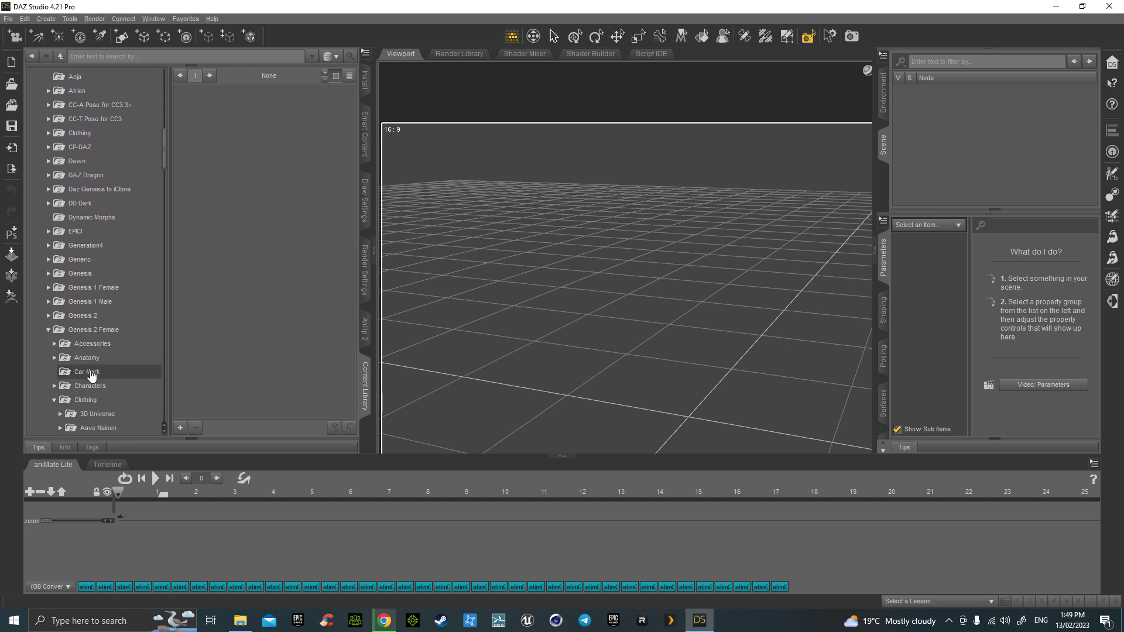
click(88, 331)
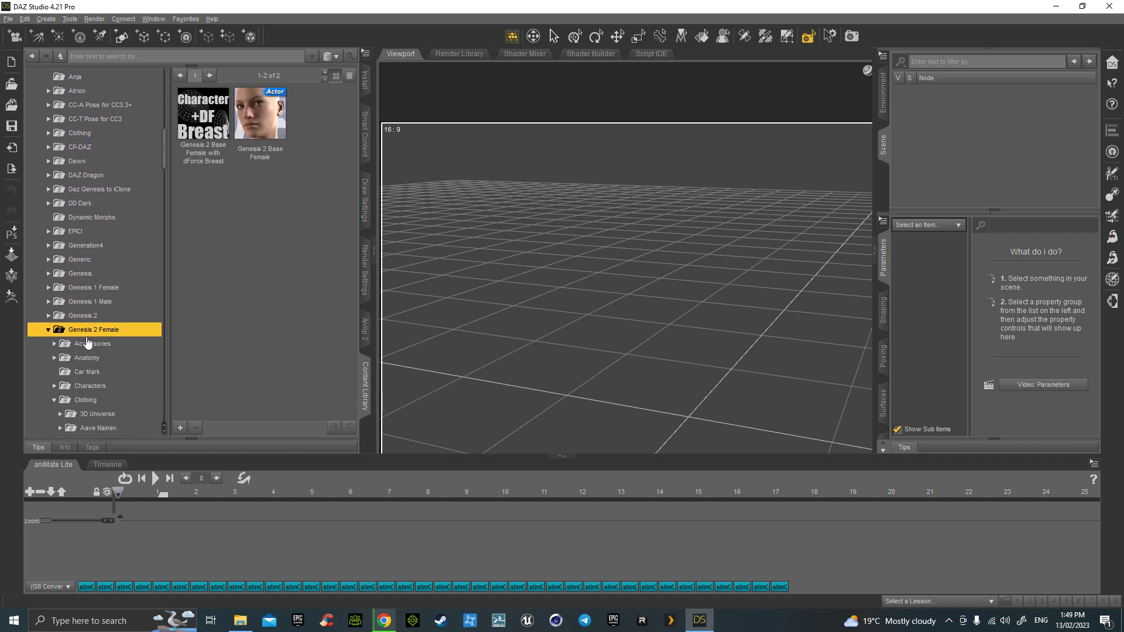
scroll(88, 346, down, 2)
click(89, 311)
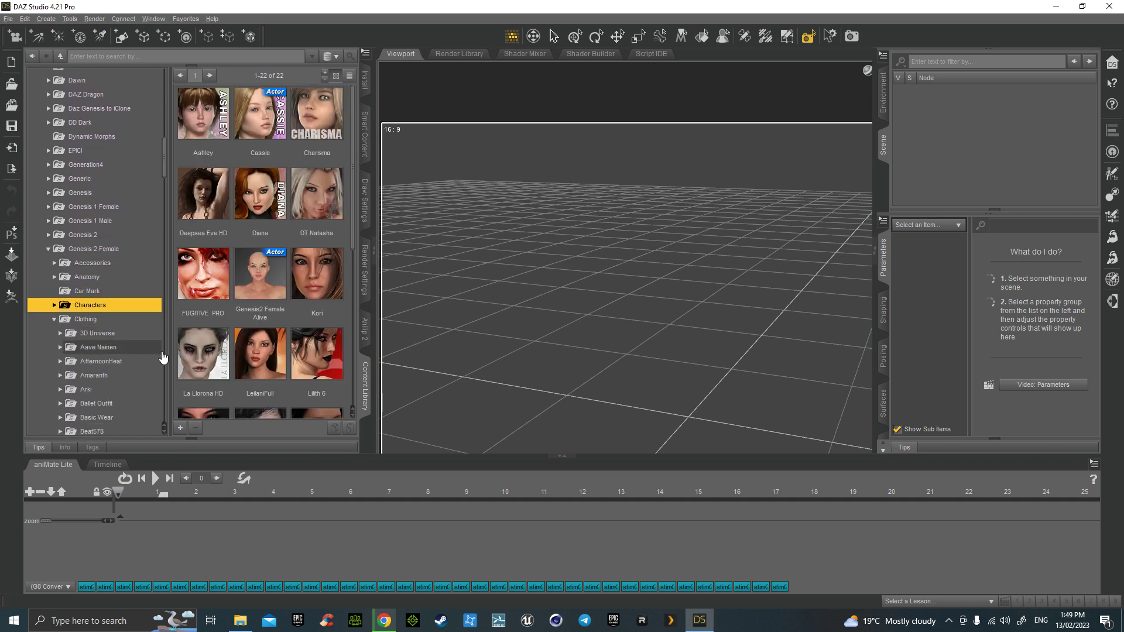
double_click(258, 286)
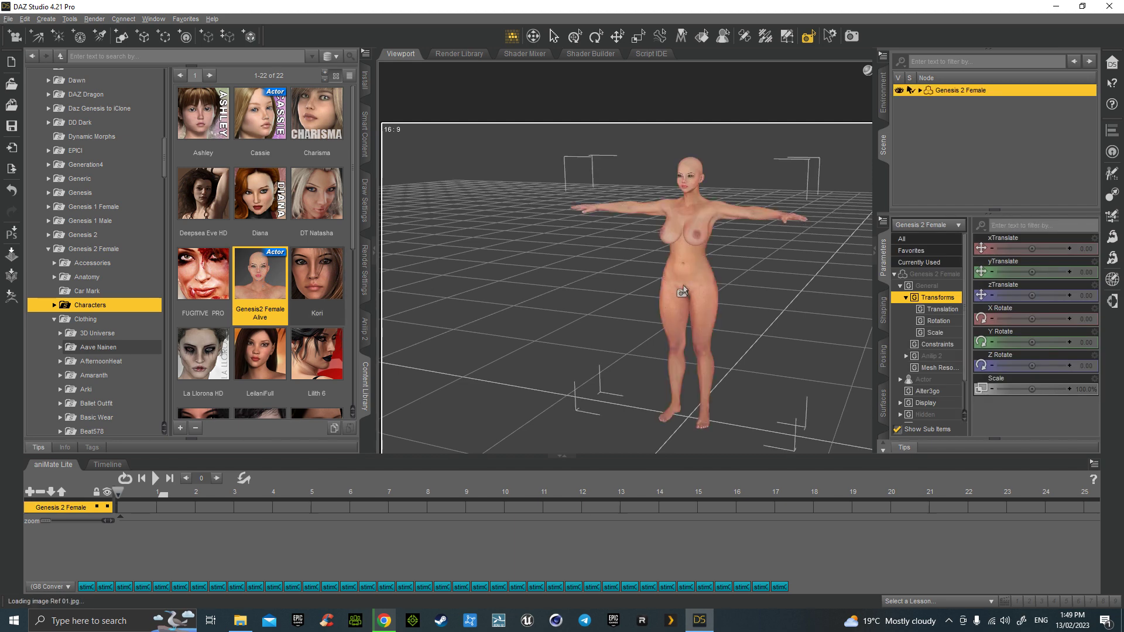
Step: Apply the Style1 wearables preset from the SwampWitch folder in MYFASHION to the newly loaded Genesis 2 Female
scroll(223, 350, down, 1)
scroll(222, 350, down, 5)
scroll(111, 357, down, 8)
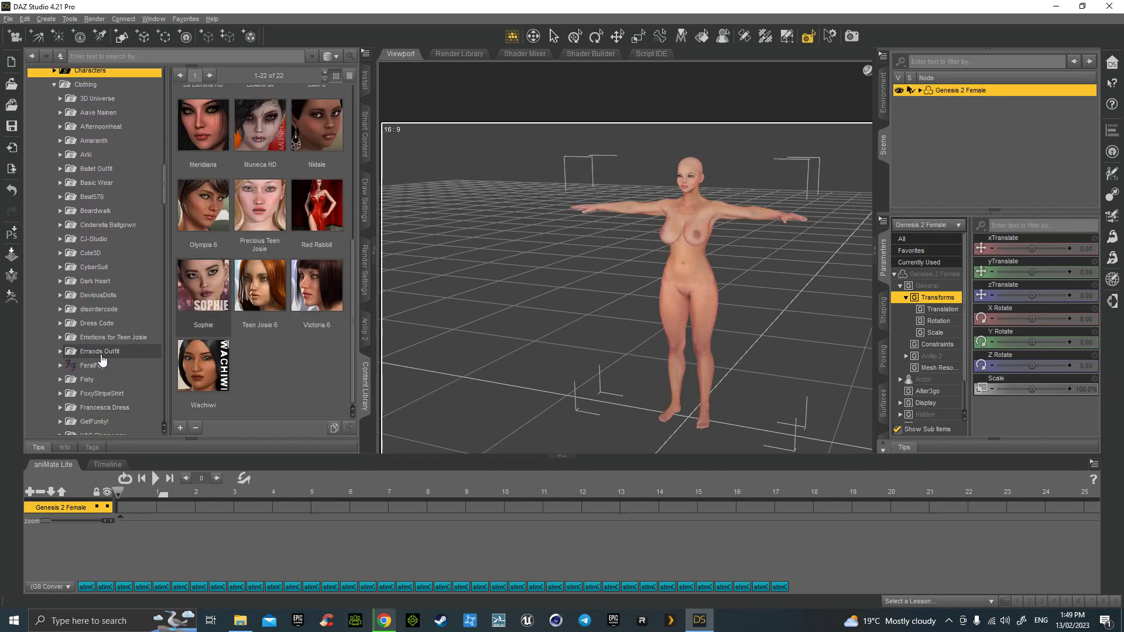
scroll(99, 359, down, 3)
double_click(92, 380)
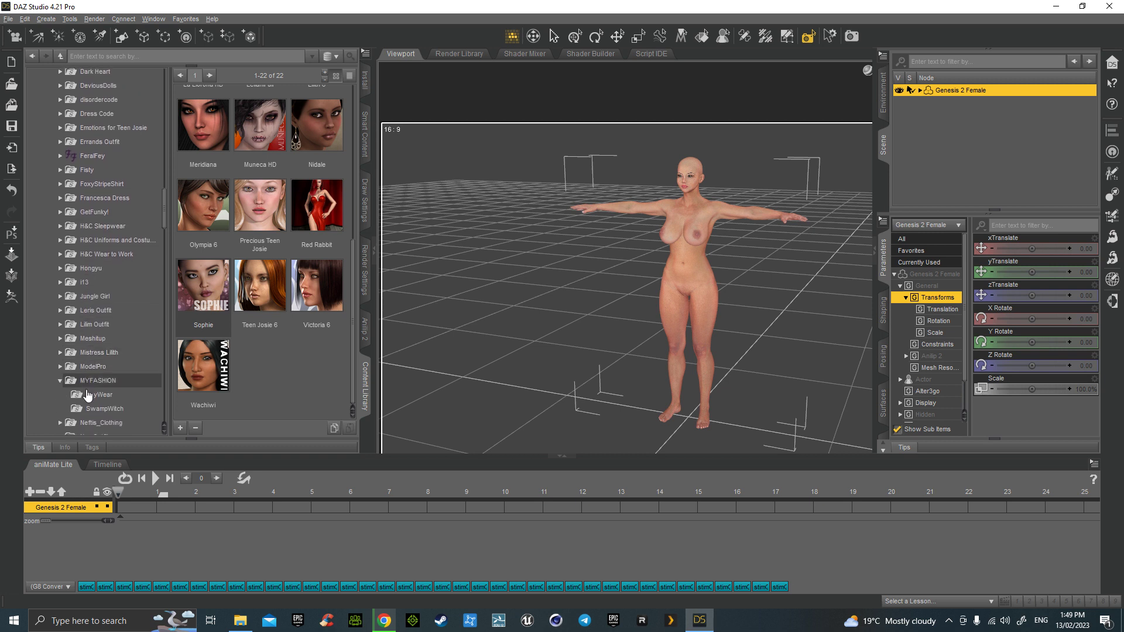
click(101, 409)
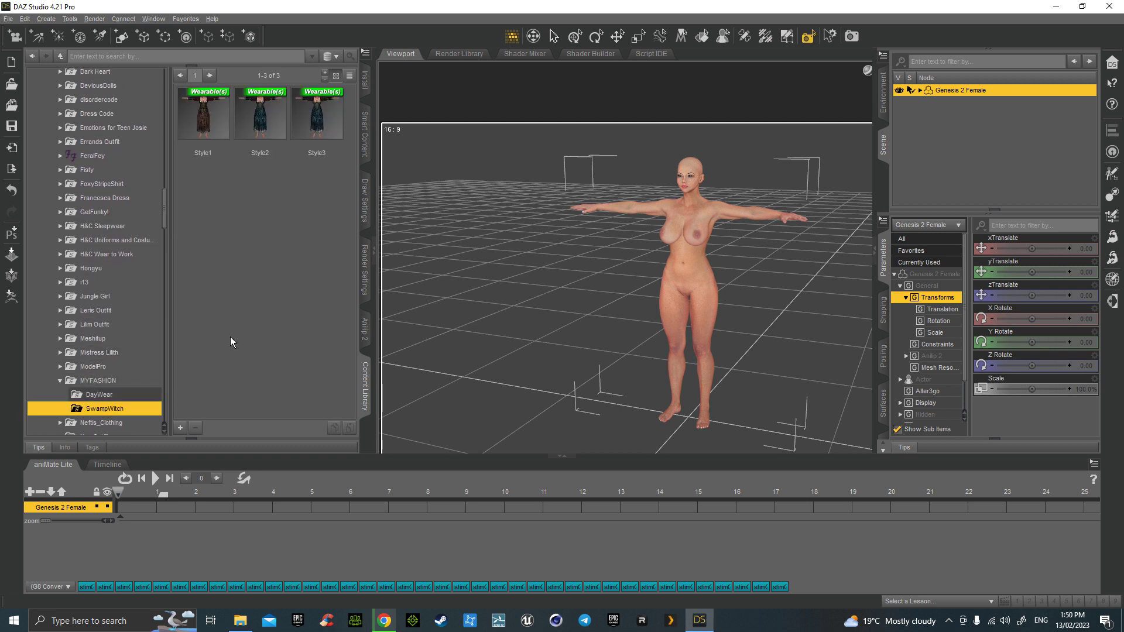
double_click(209, 112)
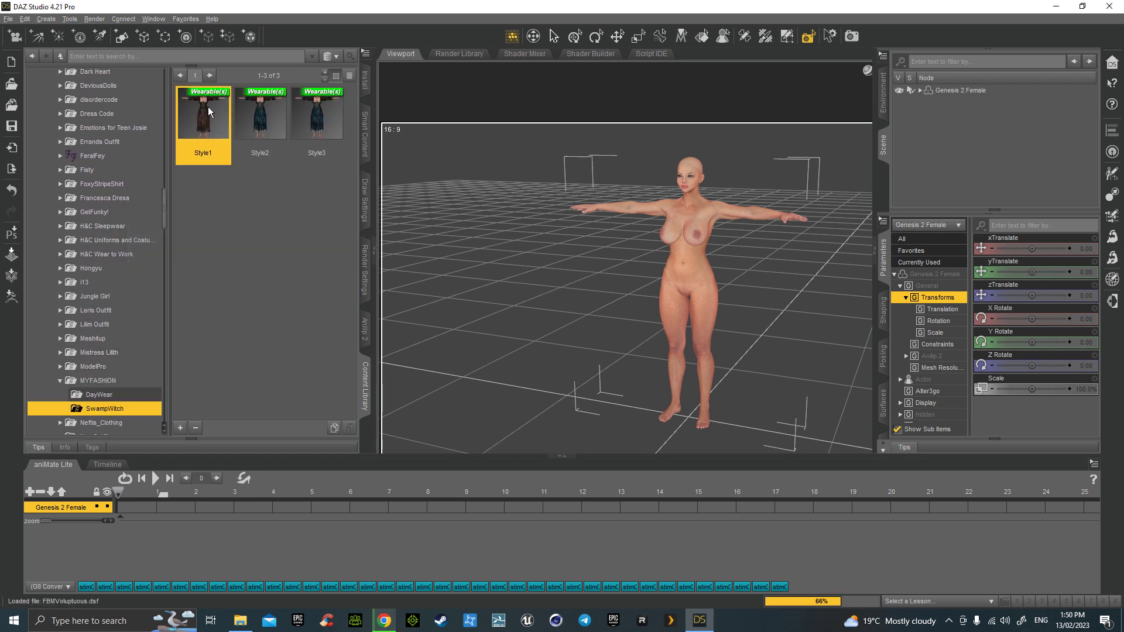